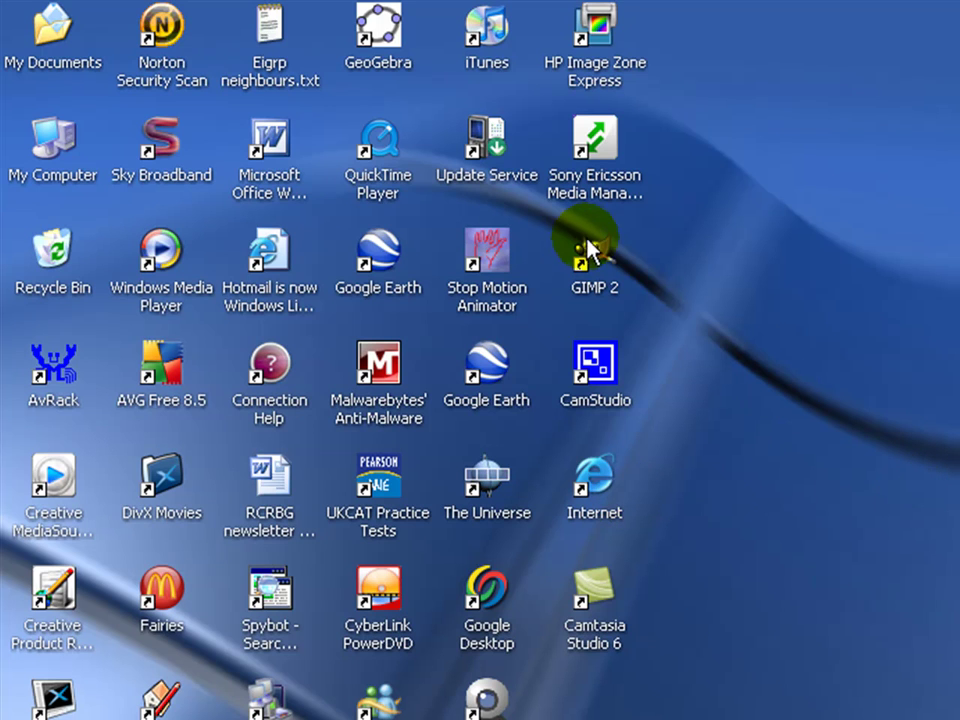
# Launch GIMP 2 from its Windows XP desktop shortcut.
pyautogui.doubleClick(603, 257)
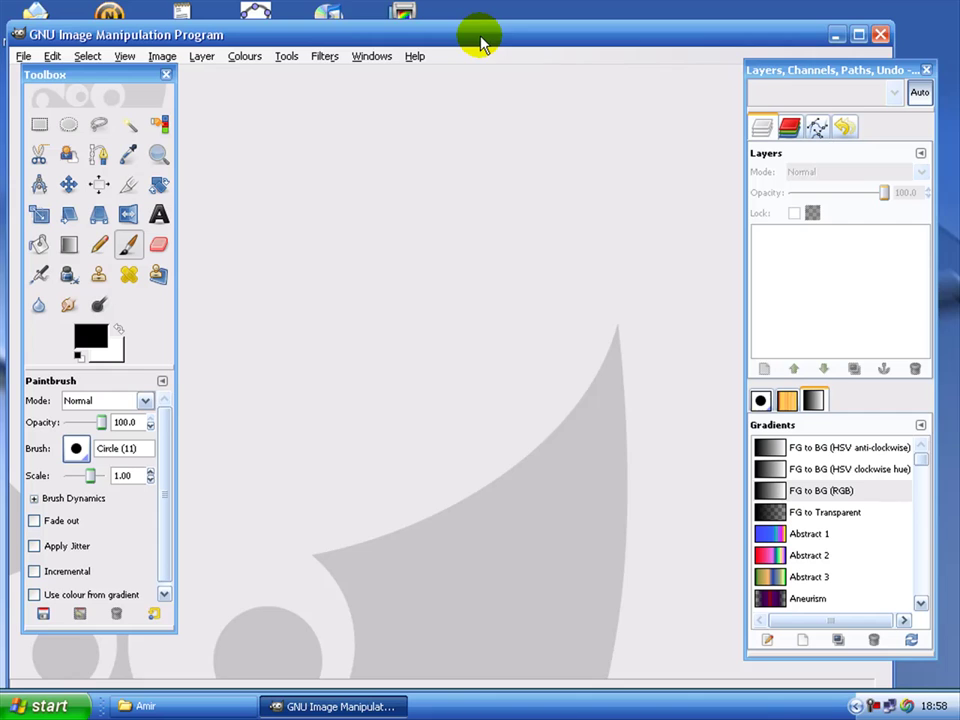
# Maximize GIMP and create a new 640×400 image with a white background.
pyautogui.doubleClick(481, 42)
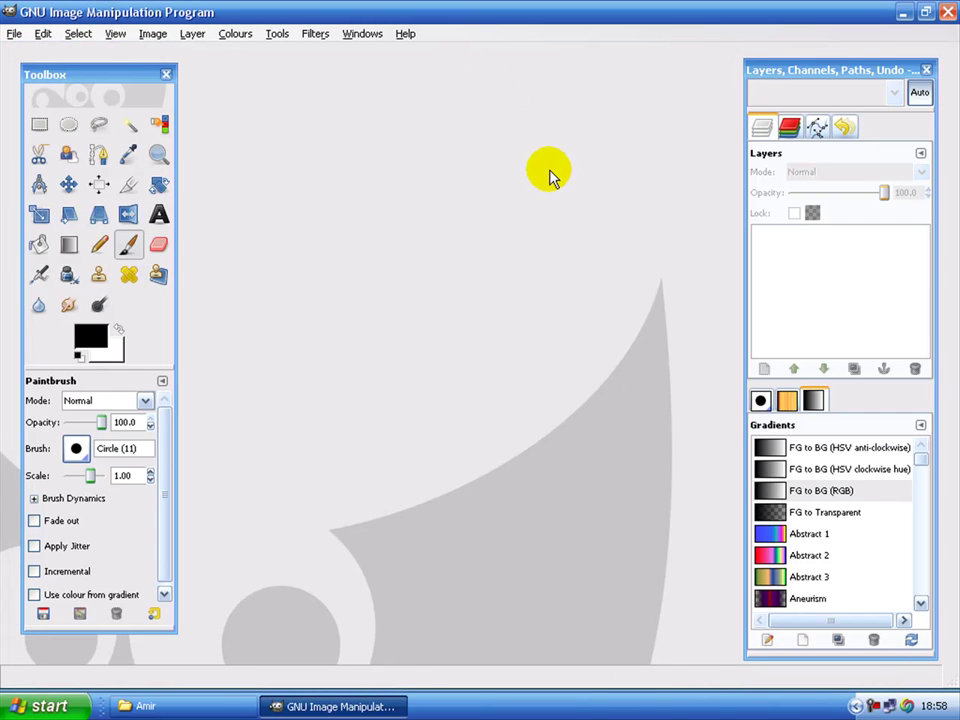
pyautogui.click(13, 32)
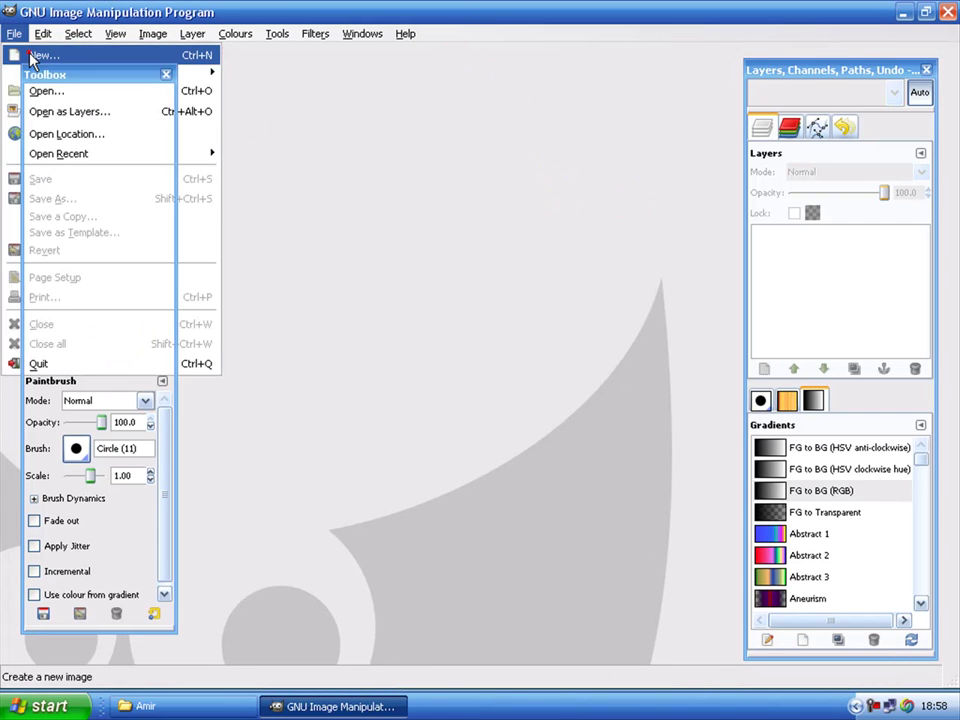
pyautogui.click(30, 56)
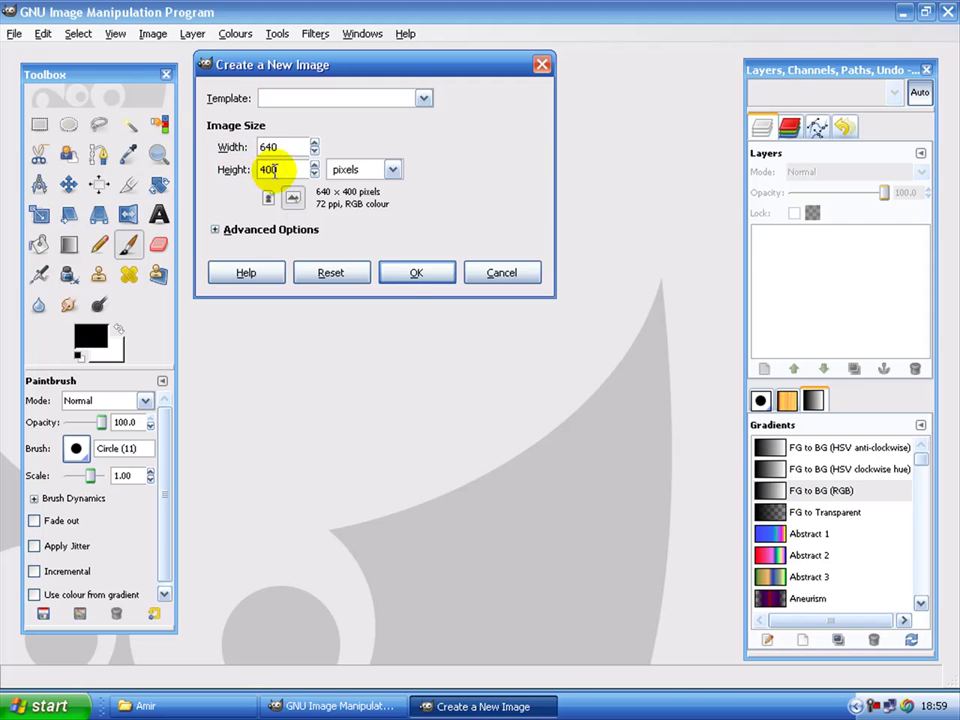
pyautogui.click(411, 273)
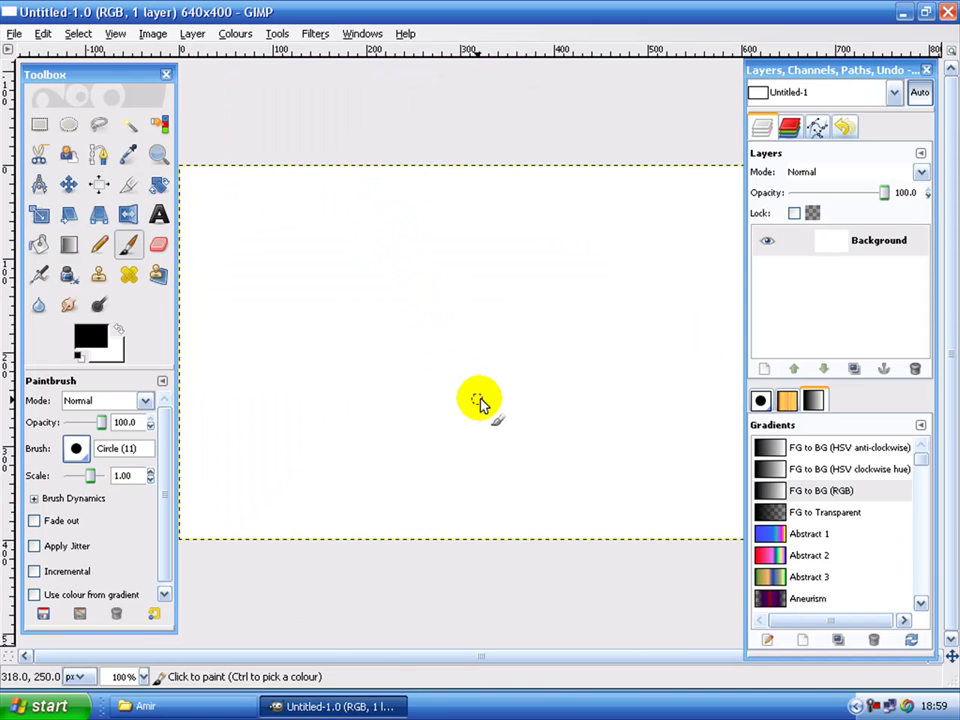
pyautogui.scroll(-2, 471, 395)
pyautogui.scroll(1, 471, 395)
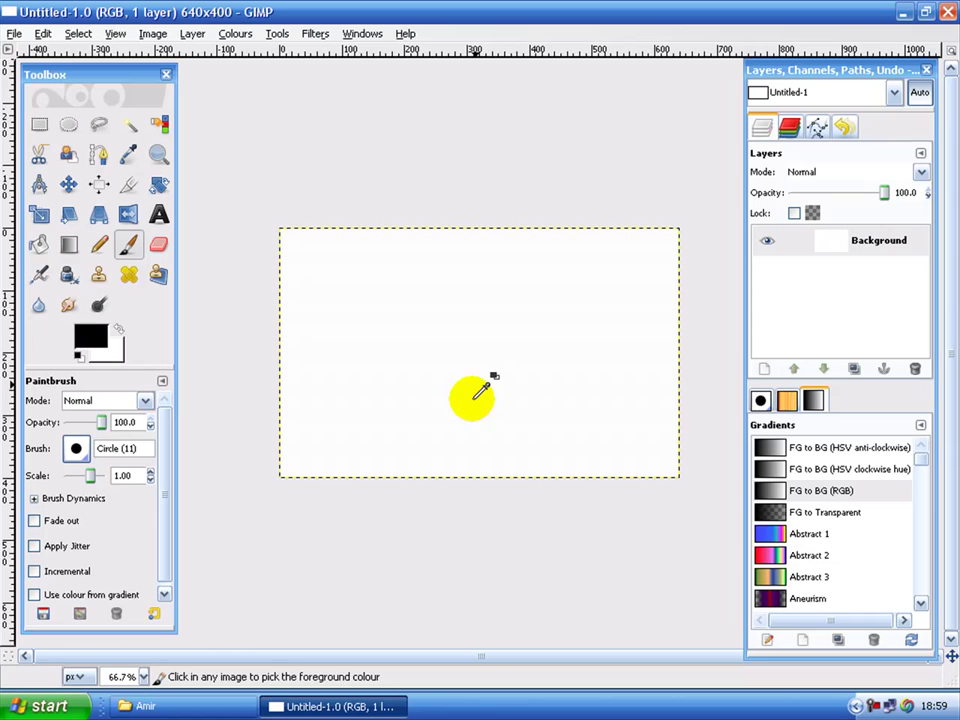
# Draw a Shift-constrained circular ellipse selection on the canvas.
pyautogui.click(68, 124)
pyautogui.moveTo(298, 237); pyautogui.dragTo(620, 495)
pyautogui.moveTo(848, 614); pyautogui.dragTo(763, 491)
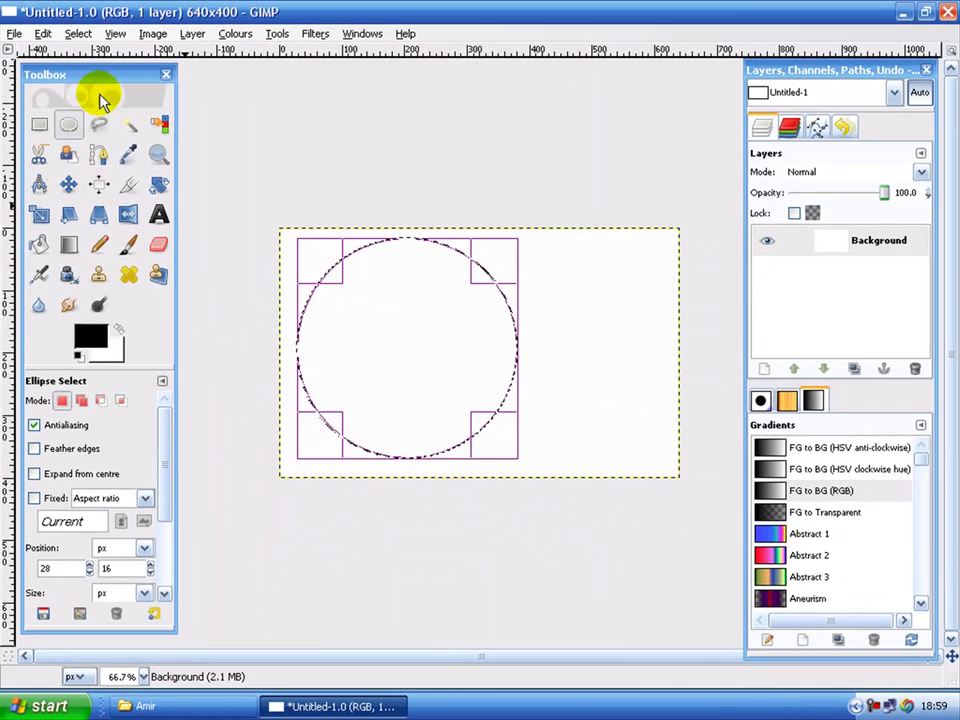
# Set up the Blend tool with a red foreground, 9a0303 background, and Radial shape.
pyautogui.click(68, 244)
pyautogui.click(94, 452)
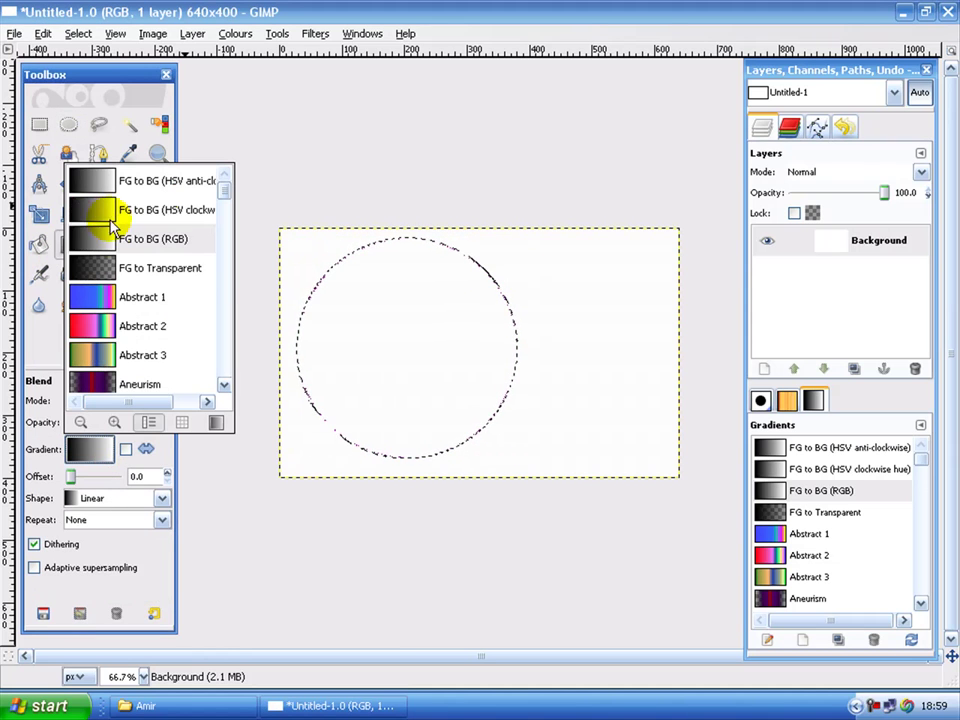
pyautogui.press('Escape')
pyautogui.click(92, 334)
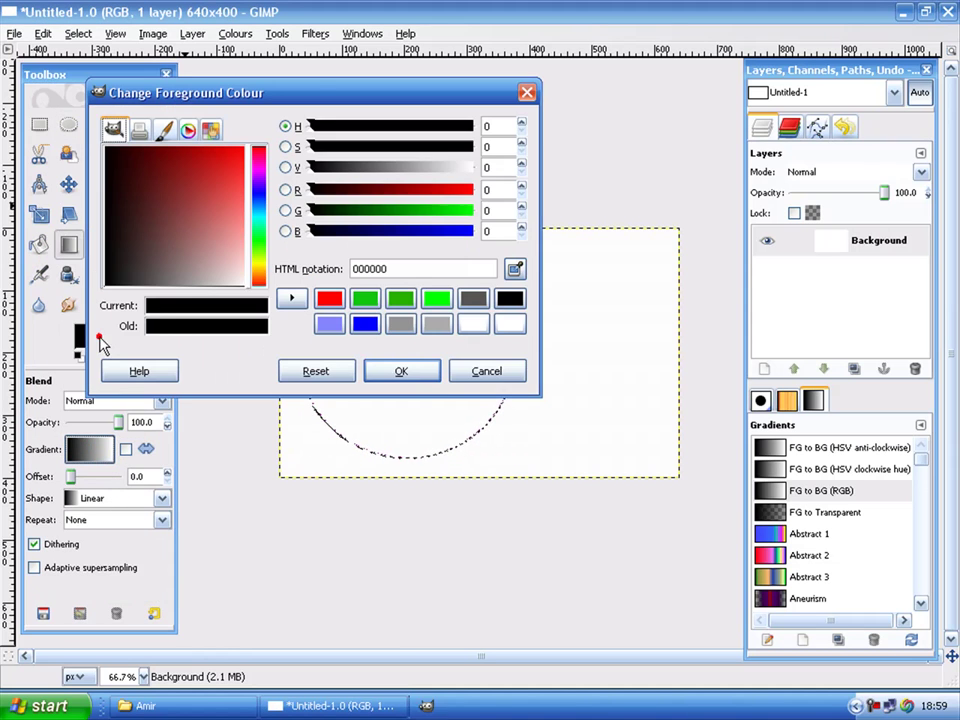
pyautogui.click(329, 298)
pyautogui.click(364, 370)
pyautogui.click(101, 354)
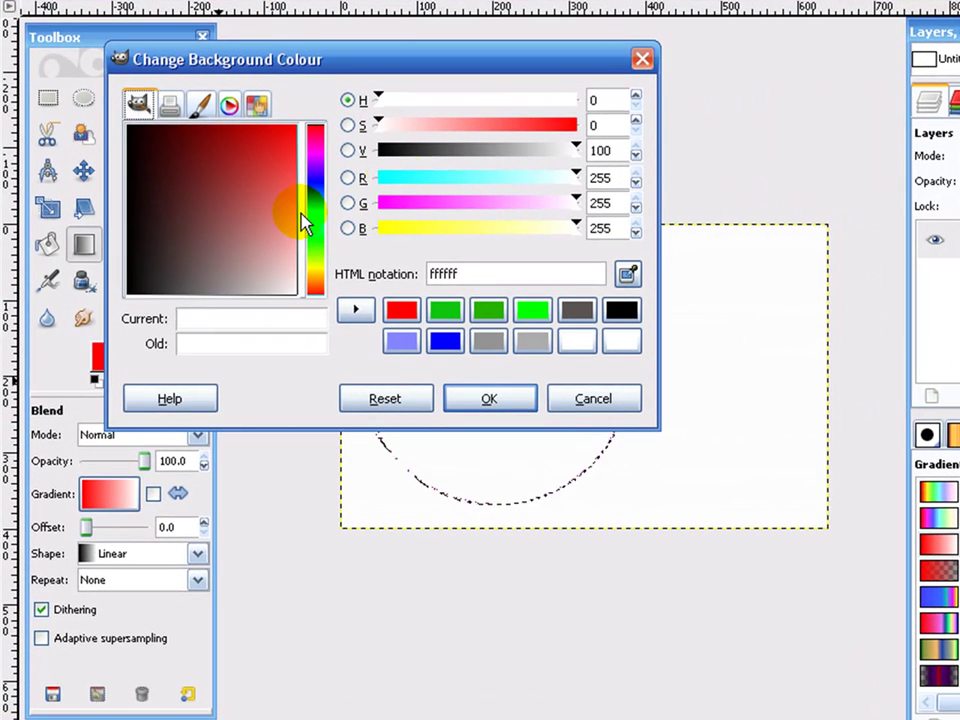
pyautogui.moveTo(234, 163); pyautogui.dragTo(236, 130)
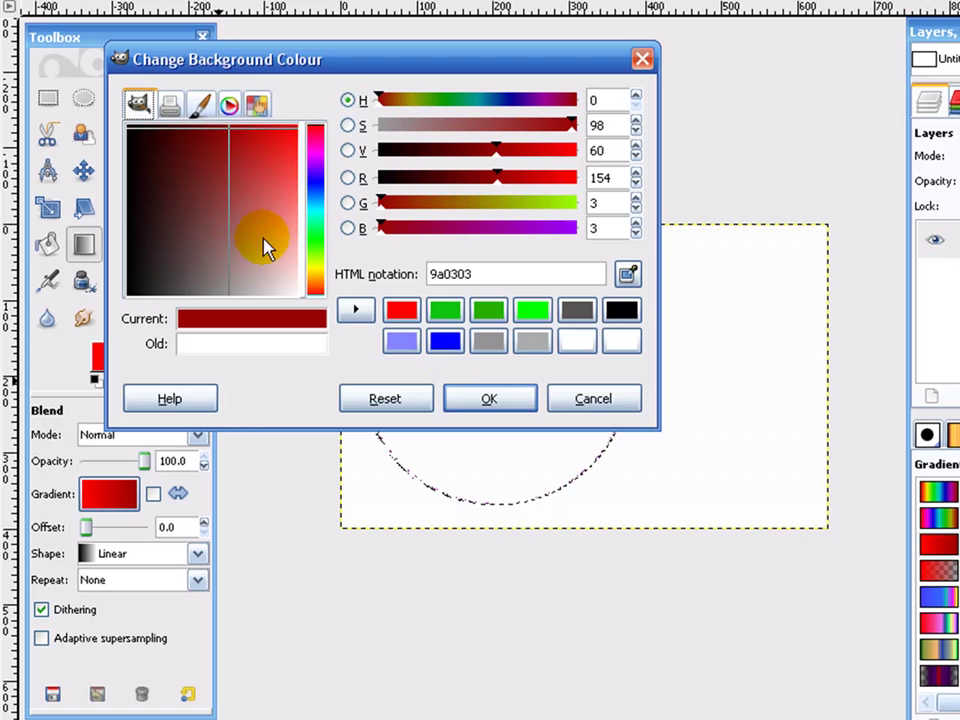
pyautogui.click(489, 396)
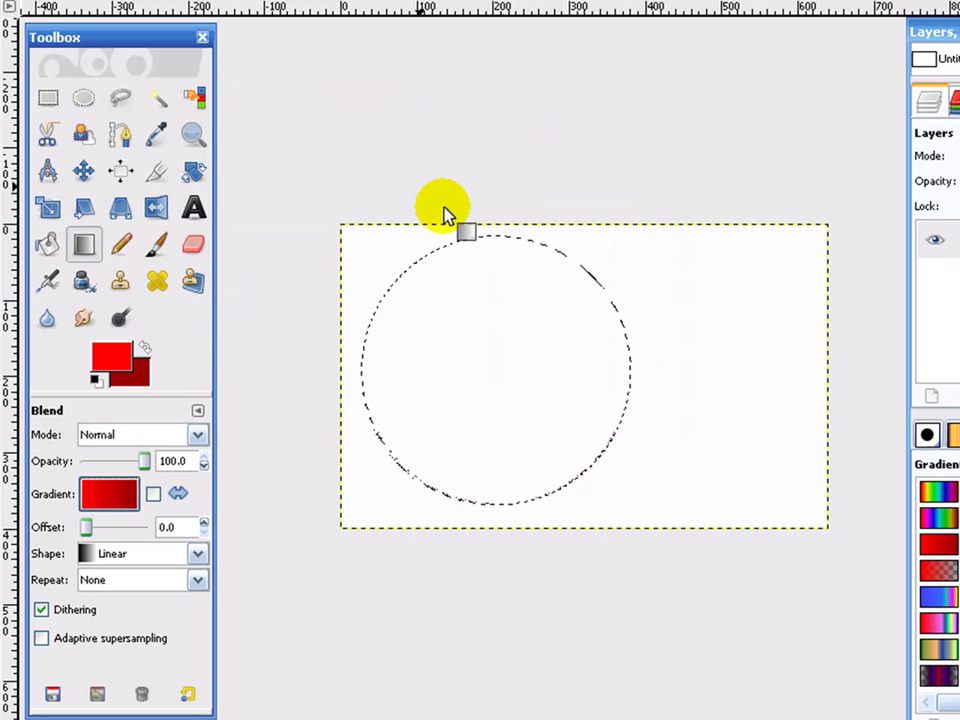
pyautogui.click(128, 558)
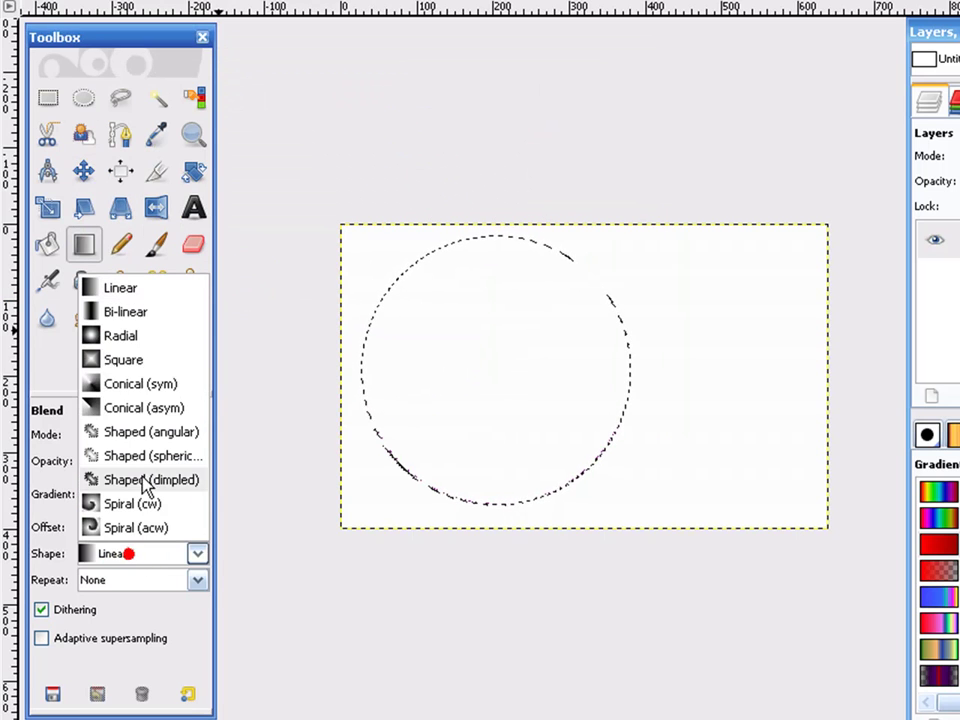
pyautogui.click(125, 335)
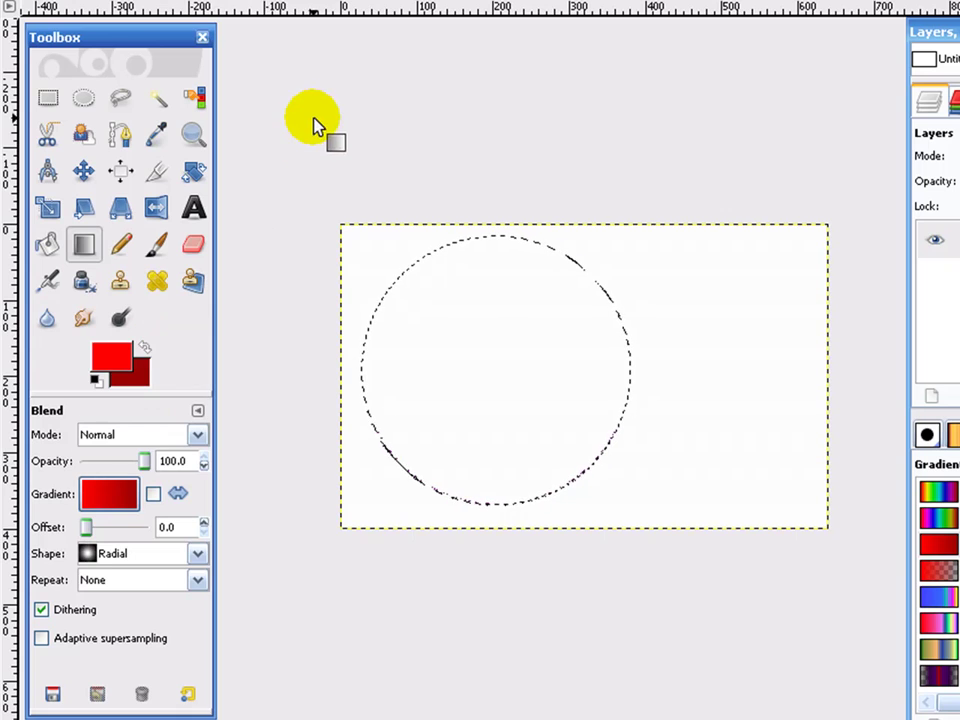
# Drag the radial gradient from the upper left into the circle, redoing until the shading looks right.
pyautogui.moveTo(321, 125); pyautogui.dragTo(463, 332)
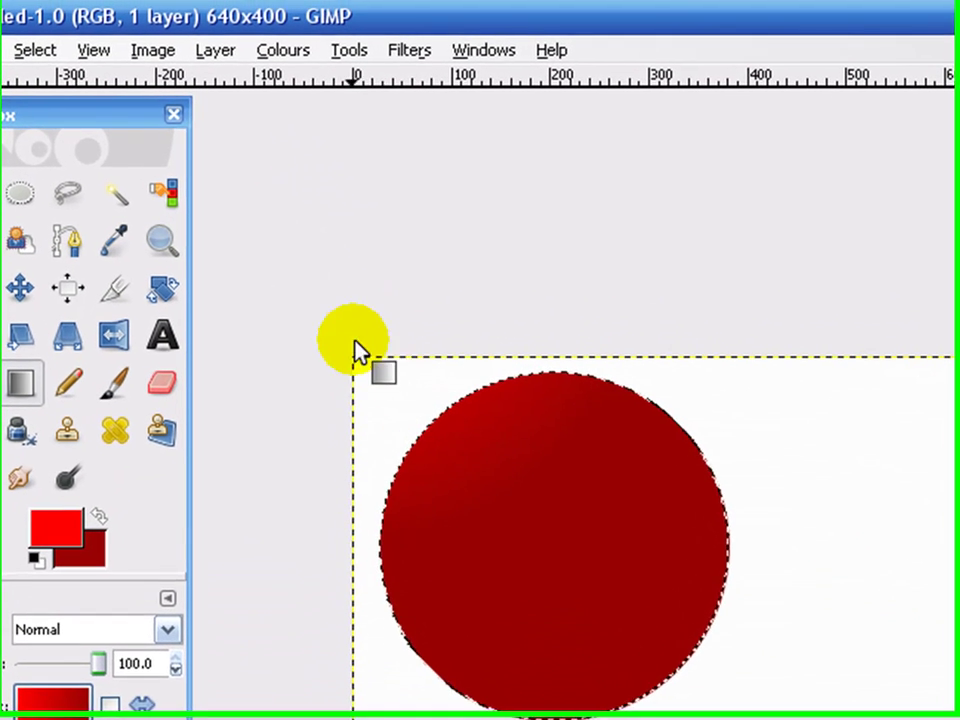
pyautogui.moveTo(351, 335); pyautogui.dragTo(484, 536)
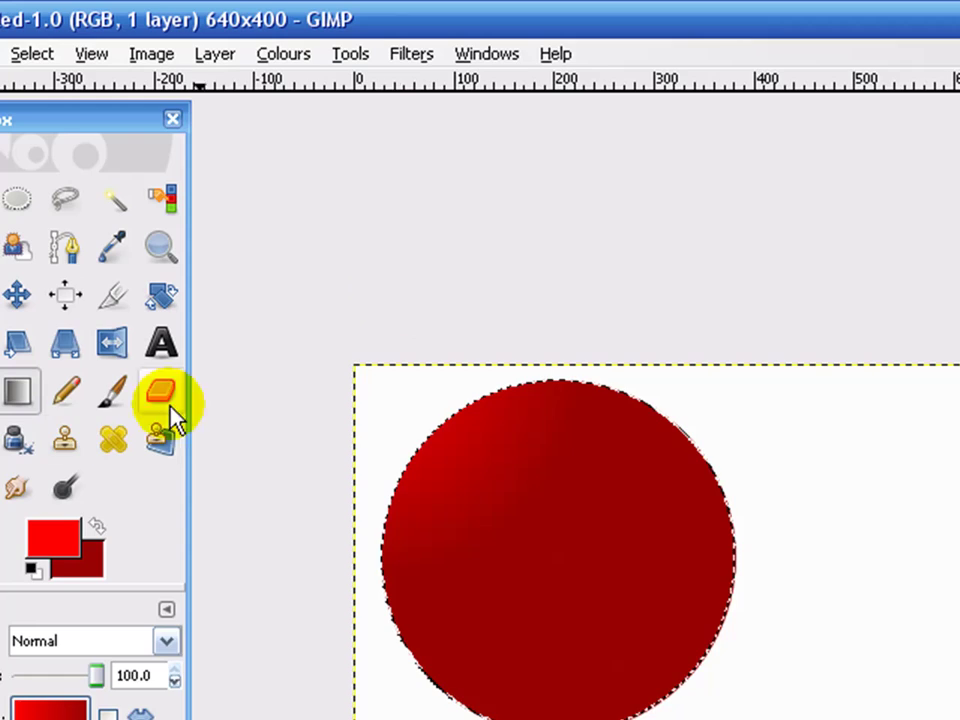
pyautogui.moveTo(342, 309); pyautogui.dragTo(583, 603)
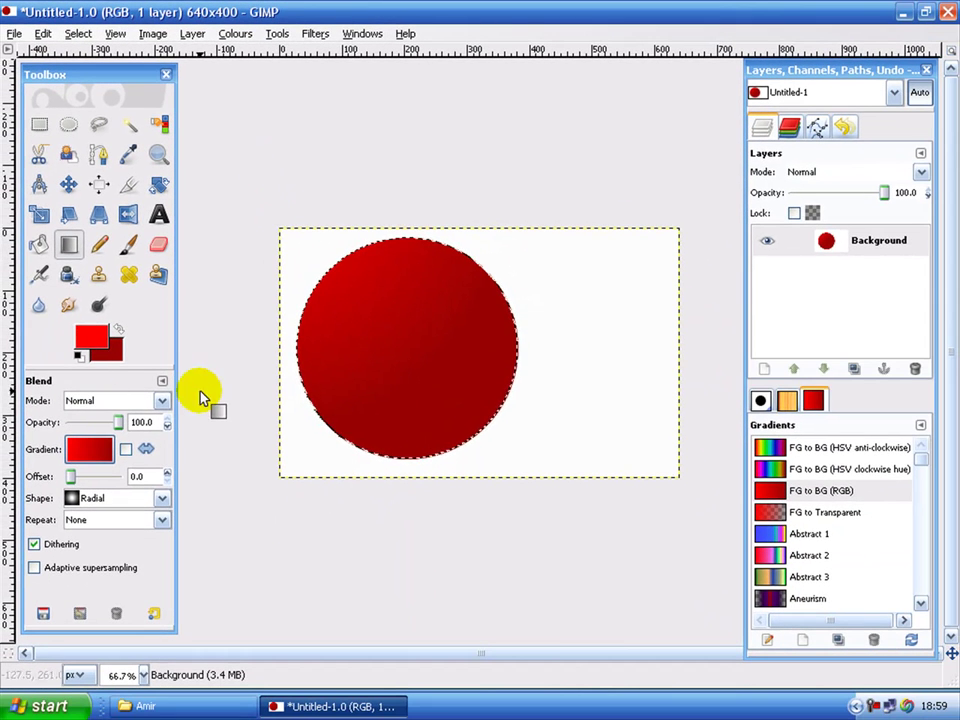
# Deselect, fuzzy-select the white area, add an alpha channel, and cut the white away.
pyautogui.click(43, 34)
pyautogui.click(82, 78)
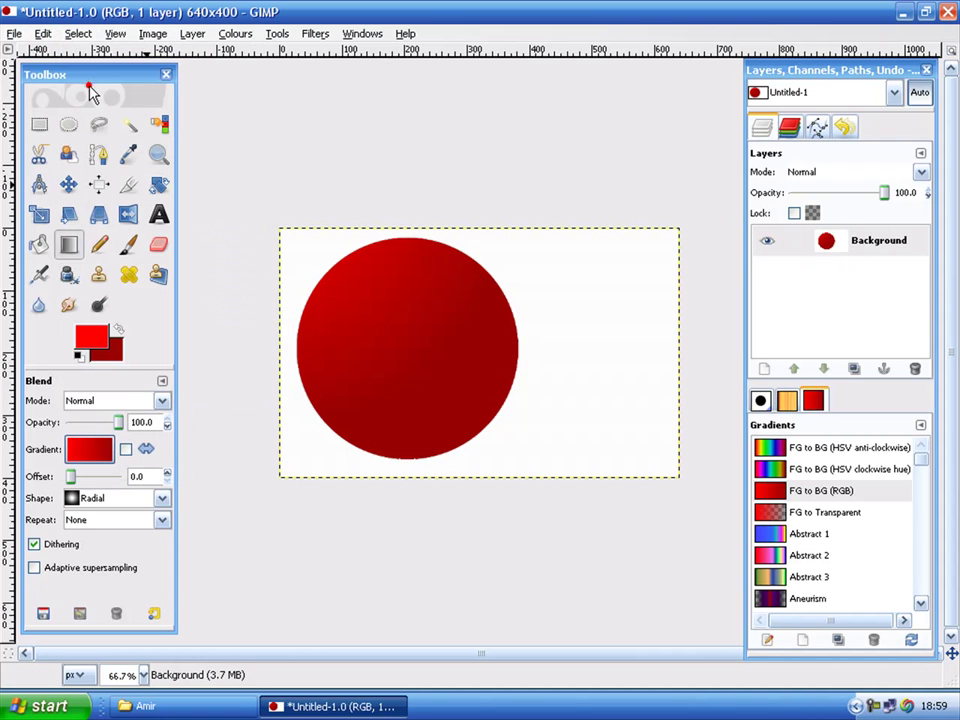
pyautogui.click(128, 124)
pyautogui.click(300, 240)
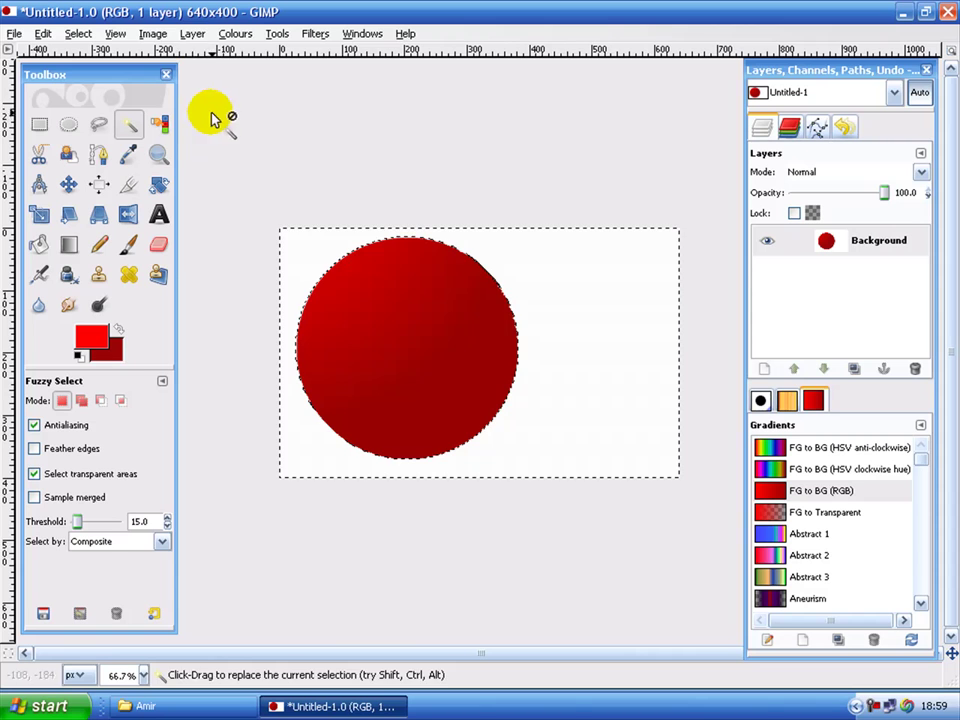
pyautogui.click(192, 34)
pyautogui.moveTo(230, 213)
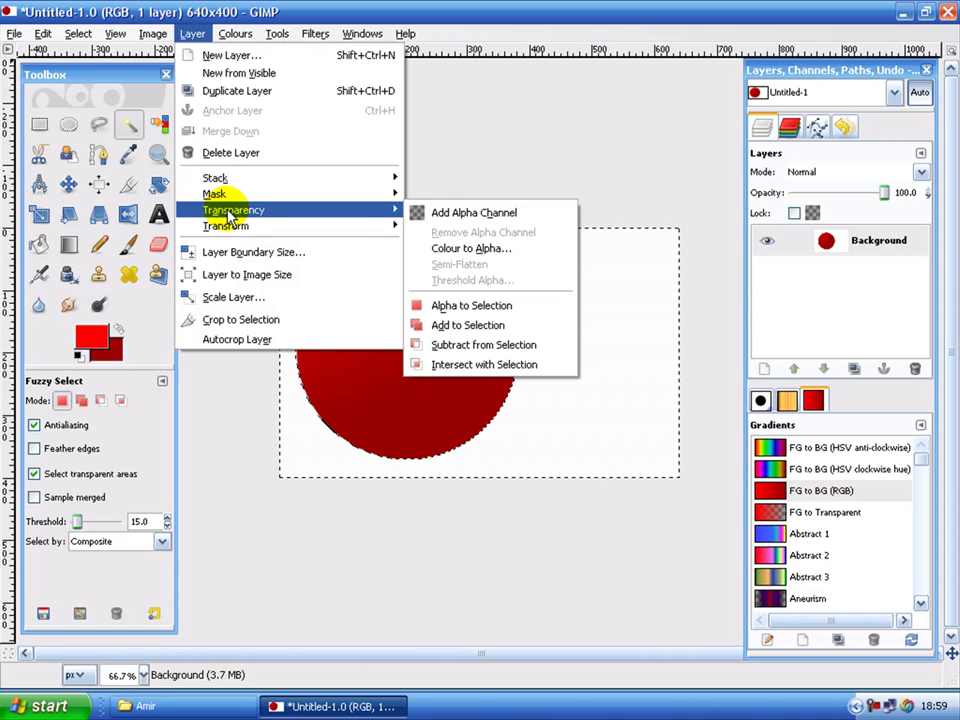
pyautogui.click(436, 220)
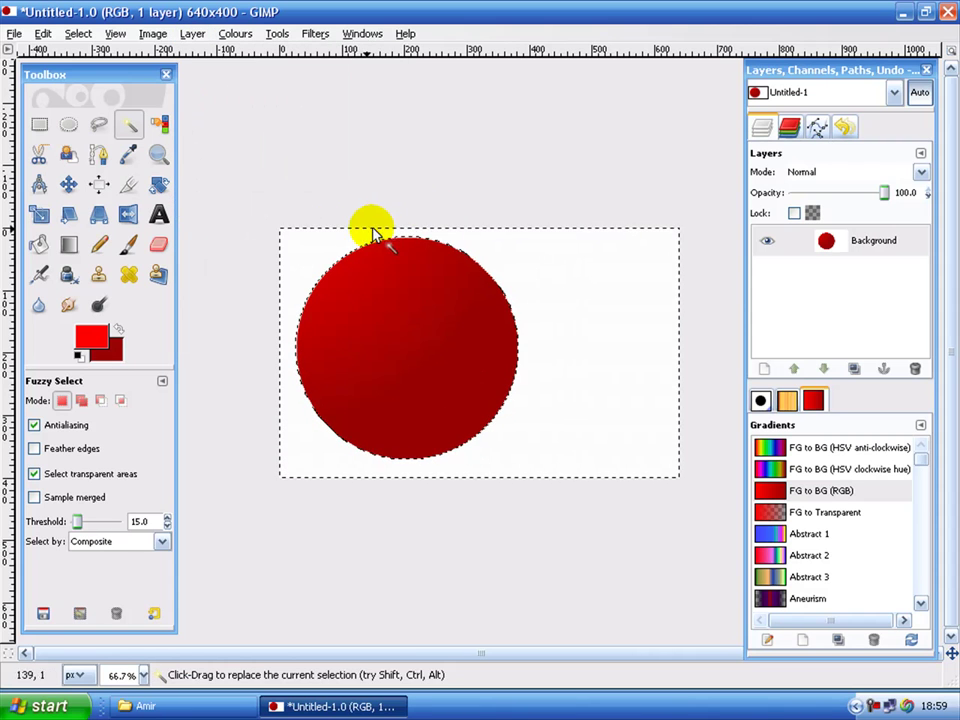
pyautogui.click(42, 34)
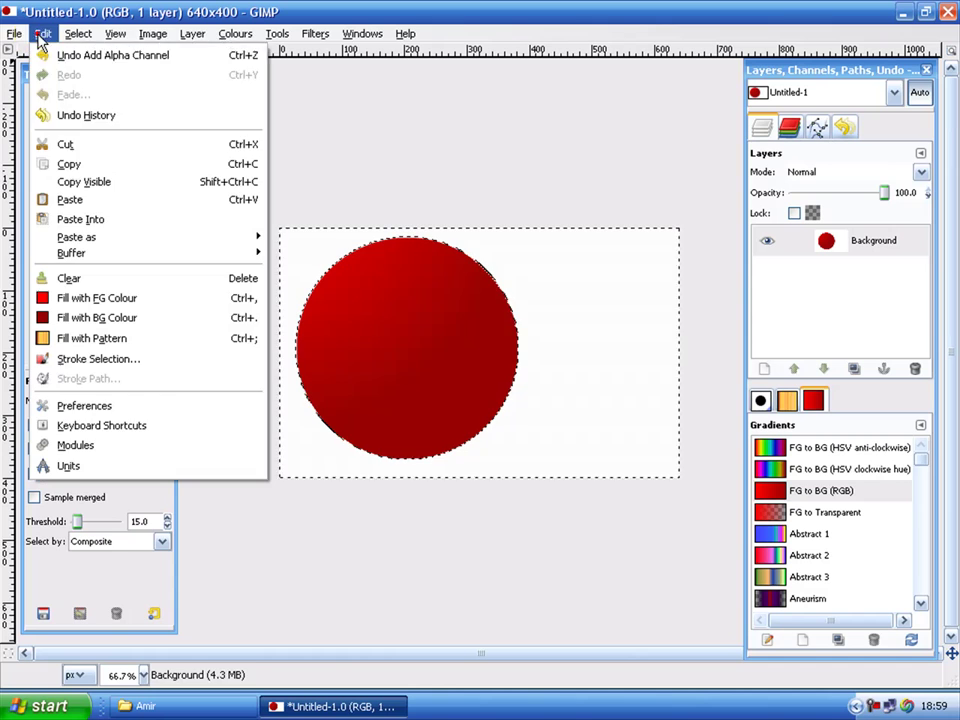
pyautogui.click(94, 144)
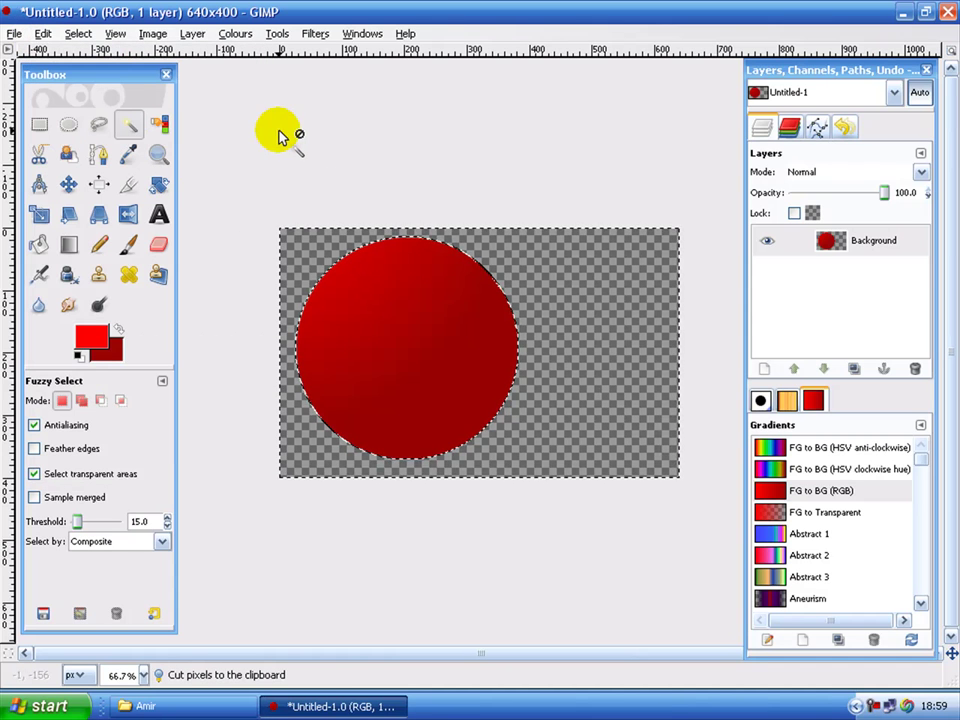
# Move the ball right toward centre, fit its layer to the 640×400 image, then select Background.
pyautogui.click(68, 184)
pyautogui.moveTo(400, 350); pyautogui.dragTo(467, 350)
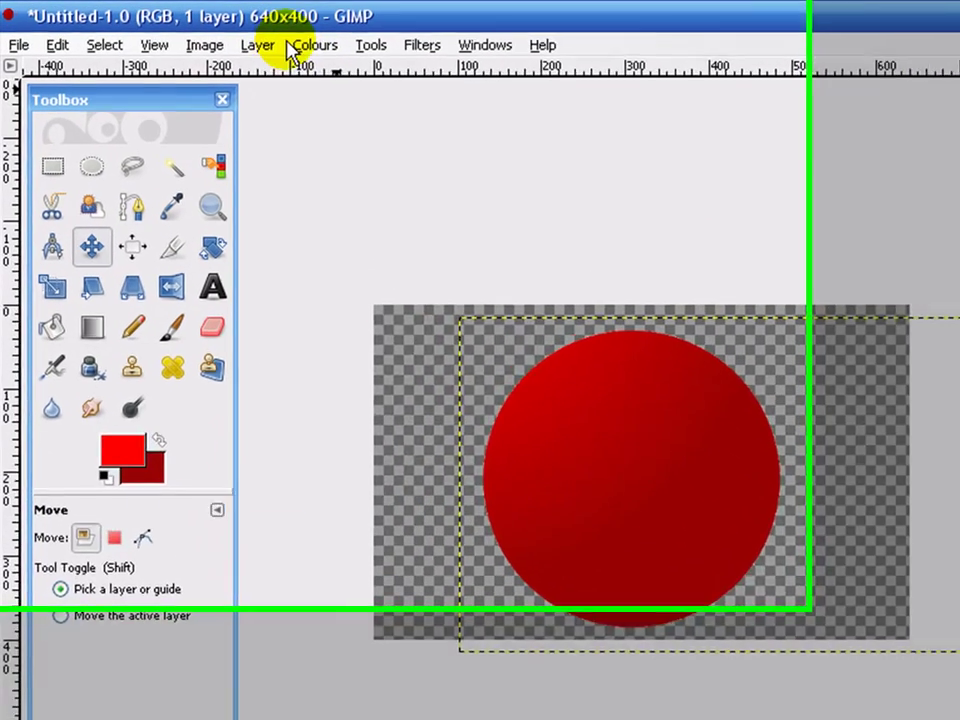
pyautogui.click(260, 45)
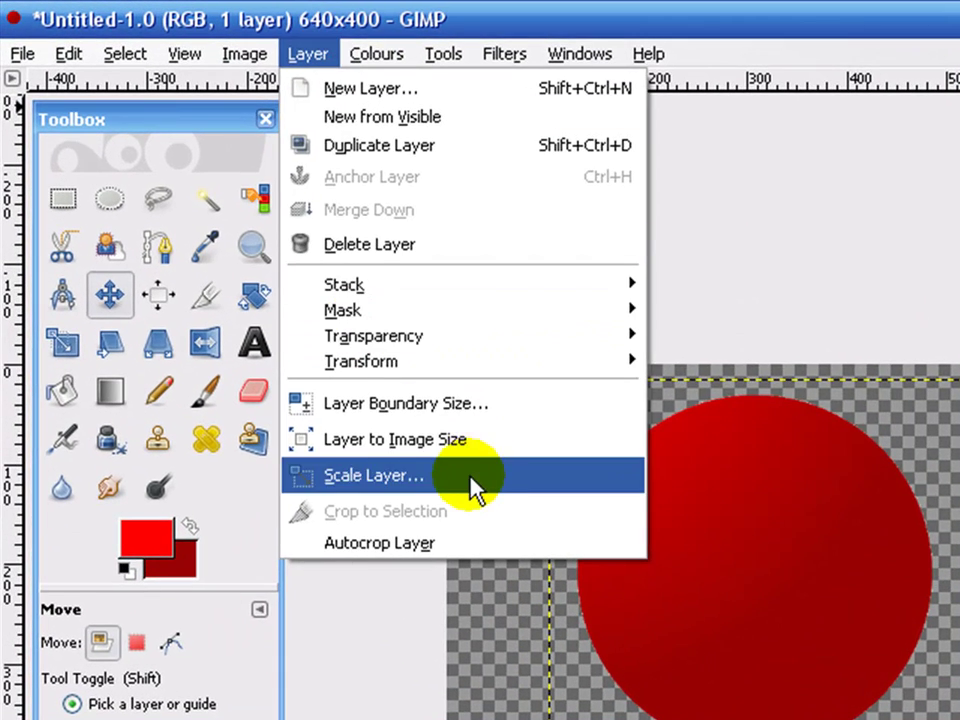
pyautogui.click(490, 445)
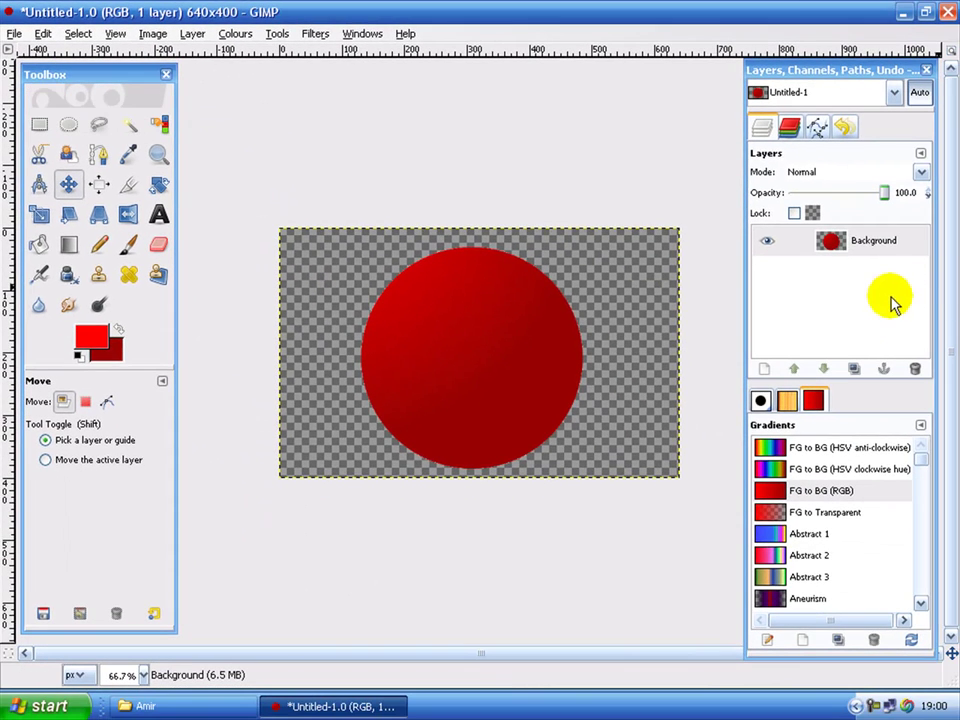
pyautogui.click(883, 248)
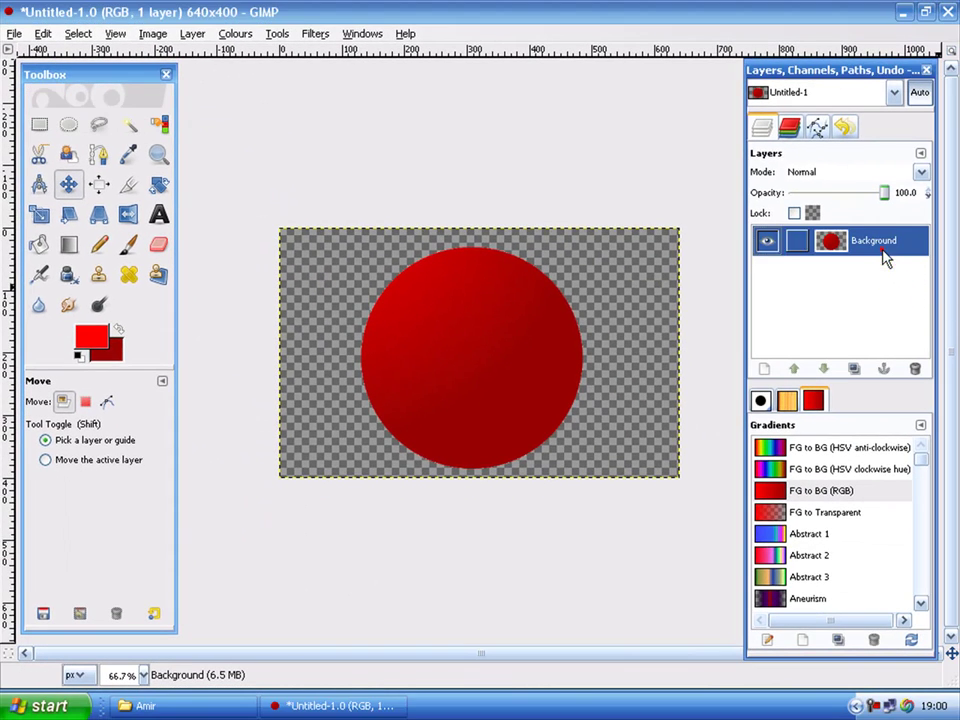
# Add a transparent New Layer and draw an oval selection over the ball's upper part.
pyautogui.click(764, 370)
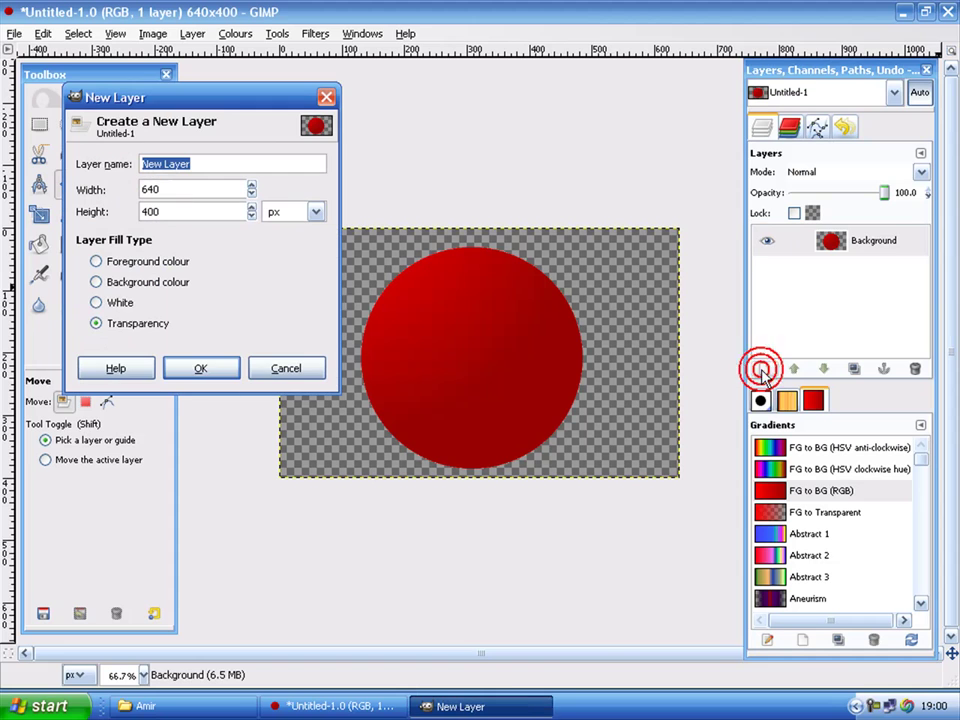
pyautogui.click(220, 368)
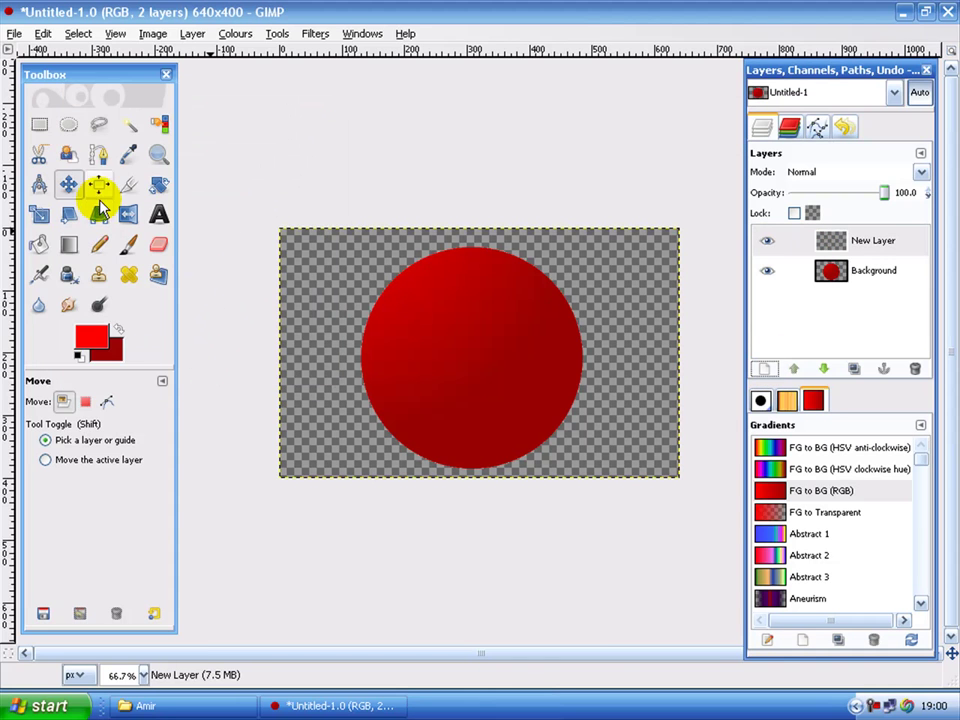
pyautogui.click(68, 126)
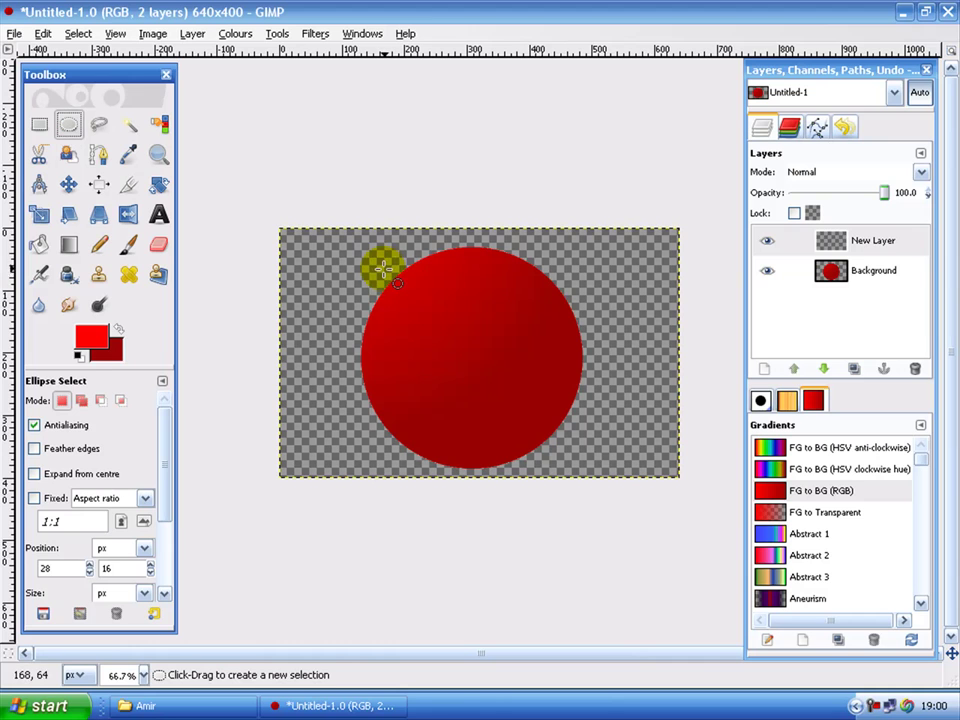
pyautogui.moveTo(374, 251); pyautogui.dragTo(529, 372)
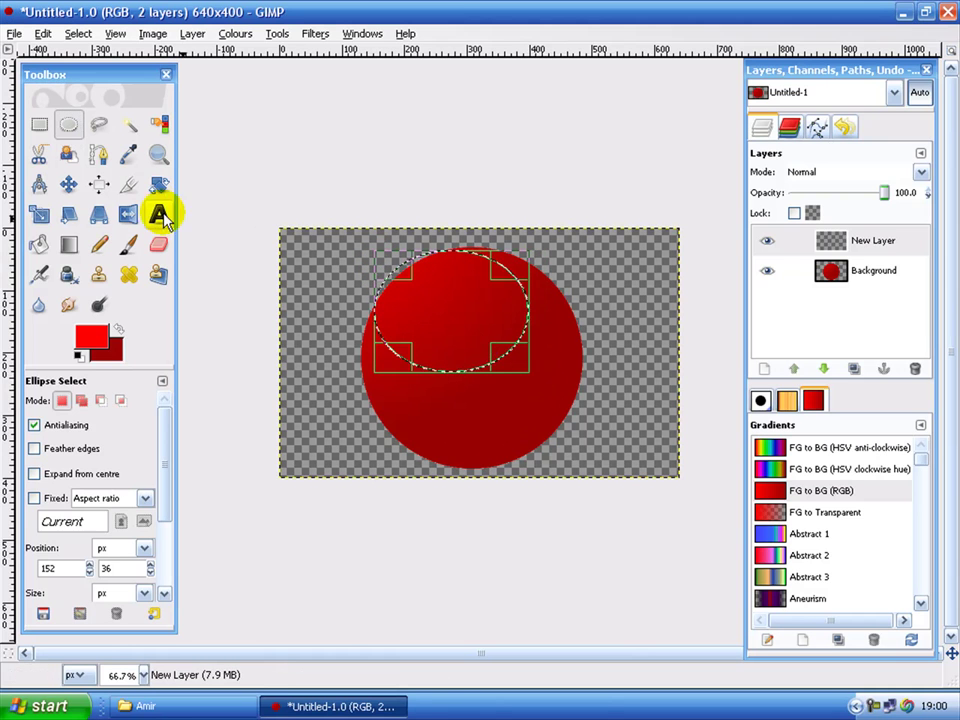
pyautogui.click(69, 183)
pyautogui.moveTo(467, 316); pyautogui.dragTo(518, 331)
pyautogui.hotkey('ctrl', 'z')
pyautogui.click(200, 268)
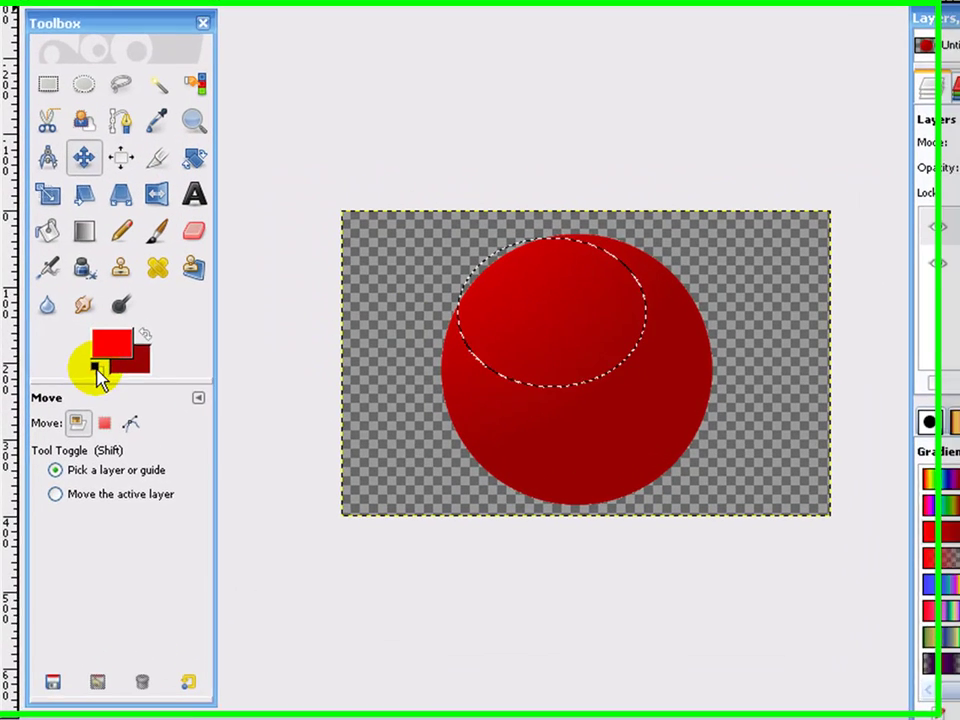
# Fill the oval with a white FG to Transparent linear gradient dragged downward.
pyautogui.click(95, 368)
pyautogui.click(145, 335)
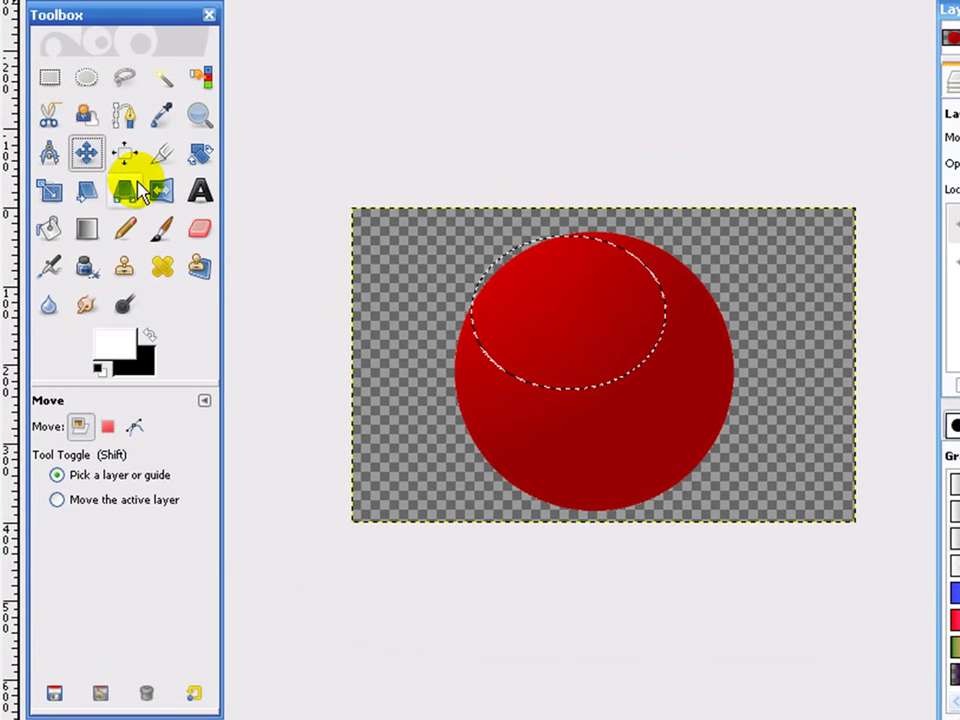
pyautogui.click(80, 232)
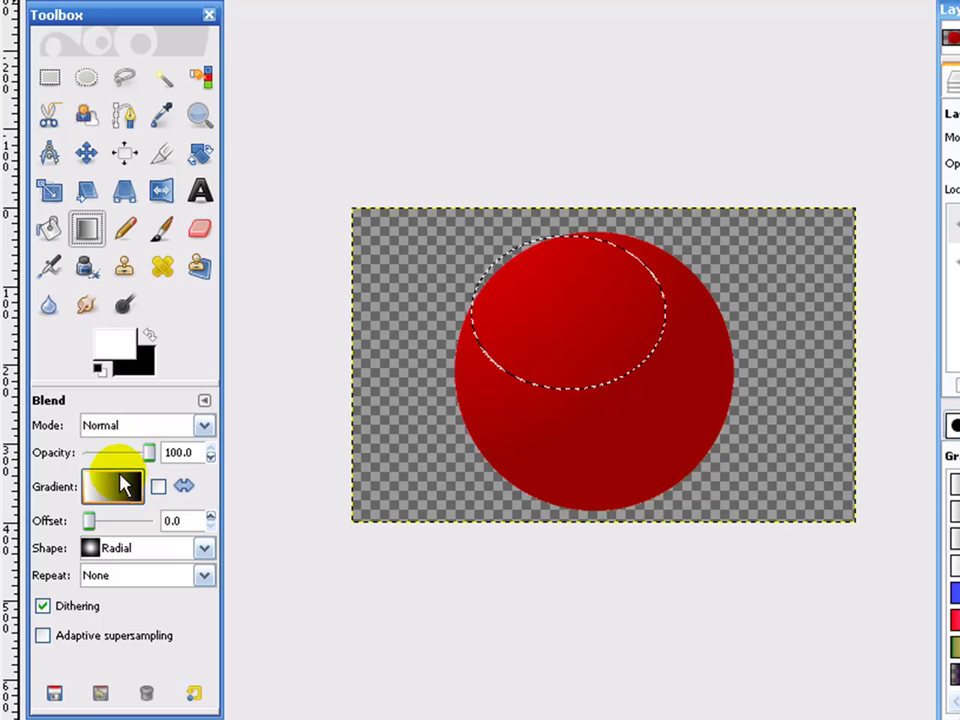
pyautogui.click(125, 505)
pyautogui.doubleClick(178, 262)
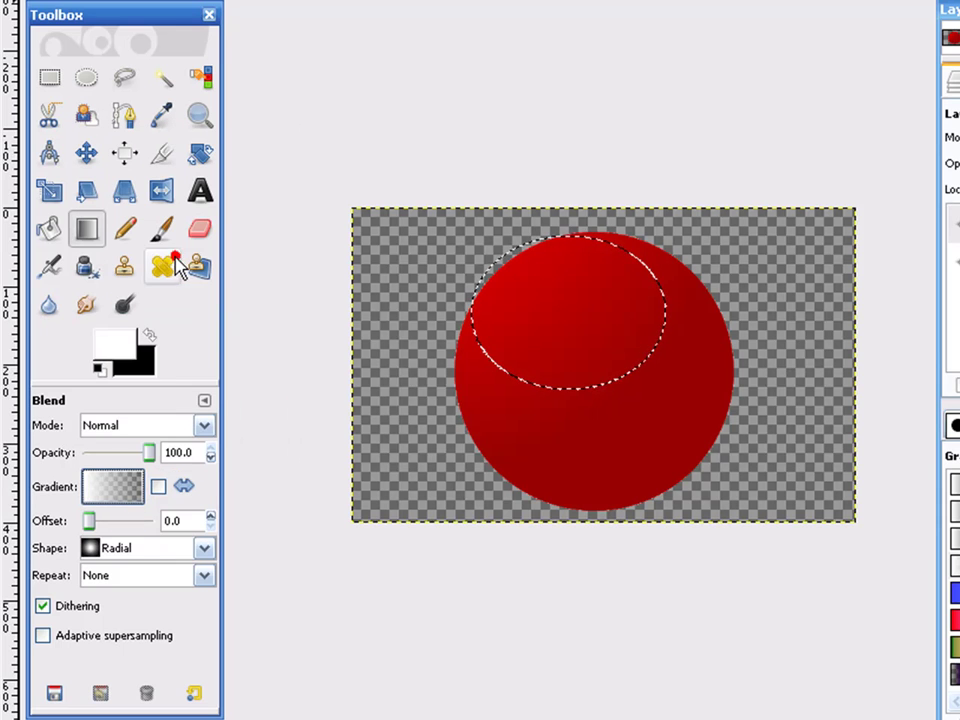
pyautogui.click(201, 549)
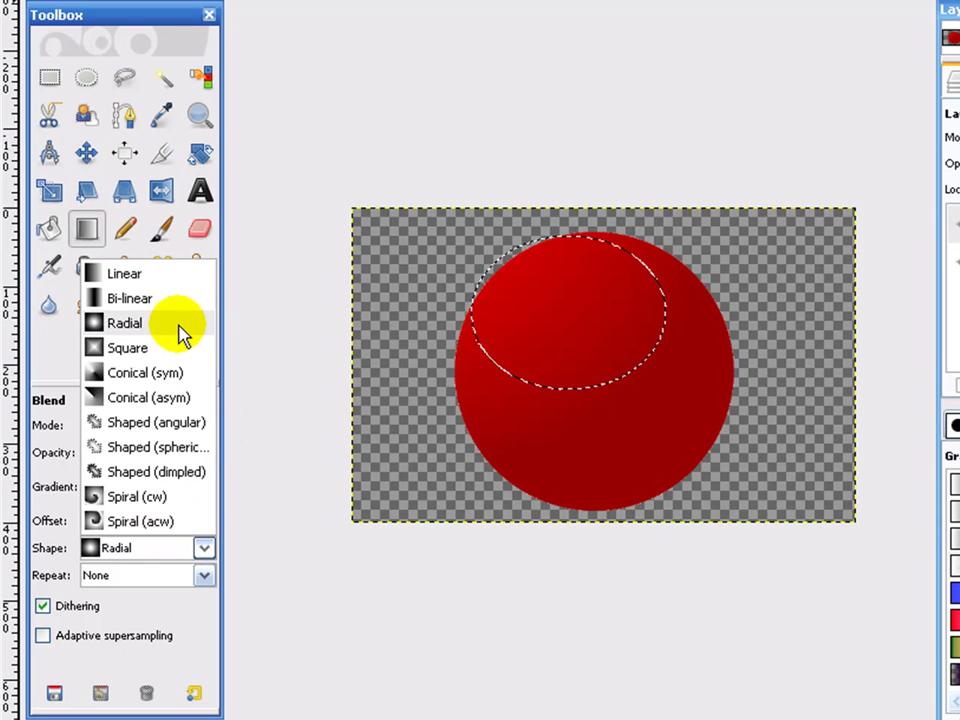
pyautogui.click(176, 274)
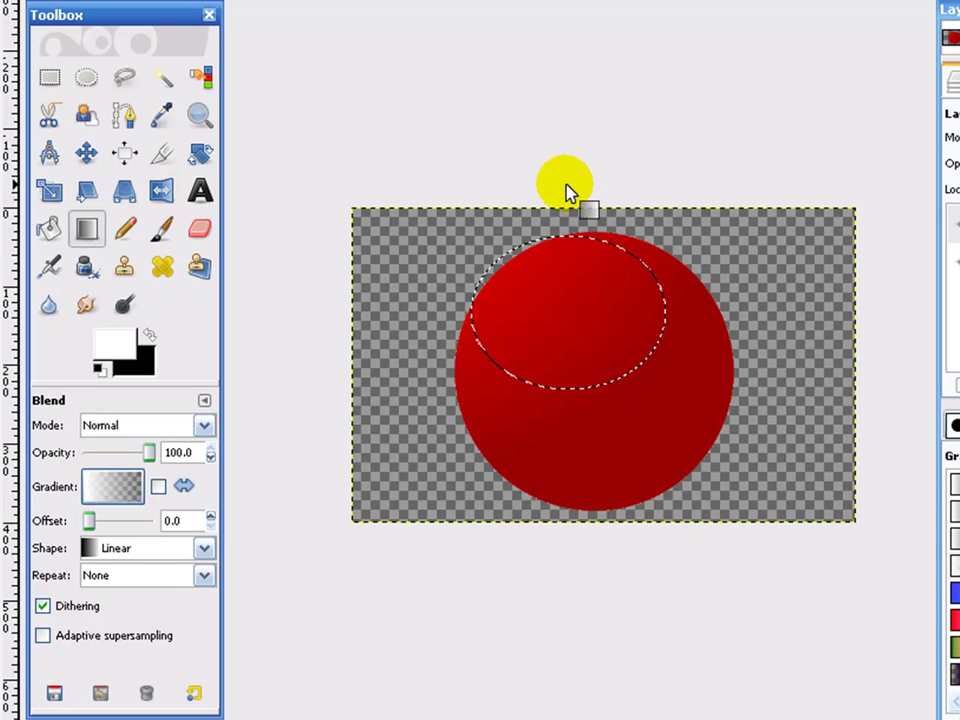
pyautogui.moveTo(567, 183); pyautogui.dragTo(568, 340)
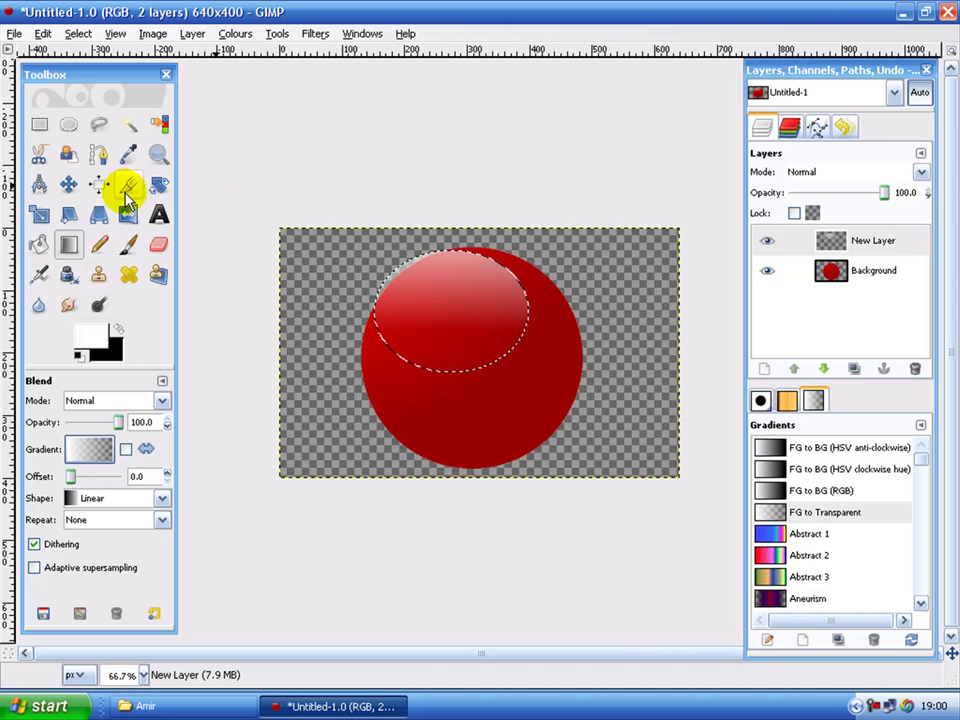
# Drop the selection and nudge New Layer slightly down and right onto the ball.
pyautogui.click(78, 33)
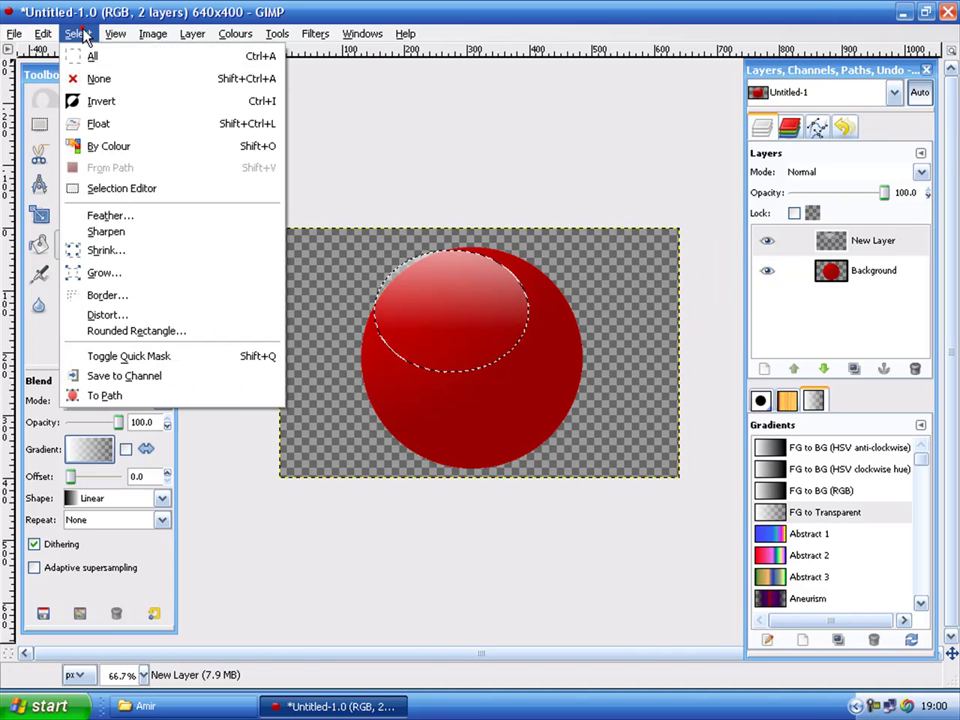
pyautogui.click(97, 80)
pyautogui.click(68, 184)
pyautogui.moveTo(478, 322); pyautogui.dragTo(450, 317)
pyautogui.hotkey('ctrl', 'z')
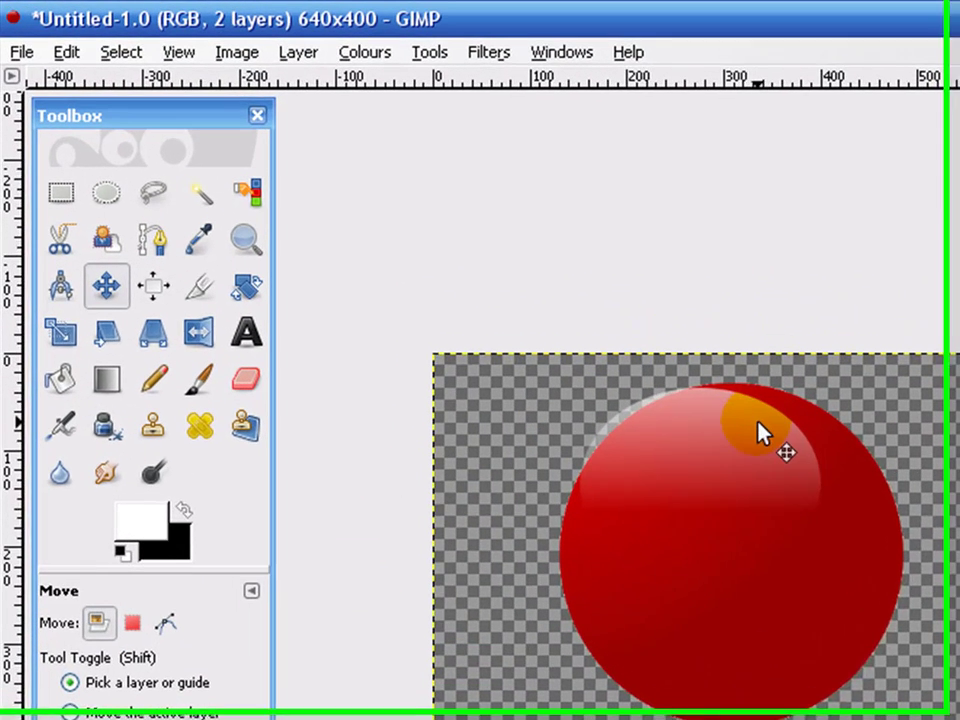
pyautogui.click(574, 329)
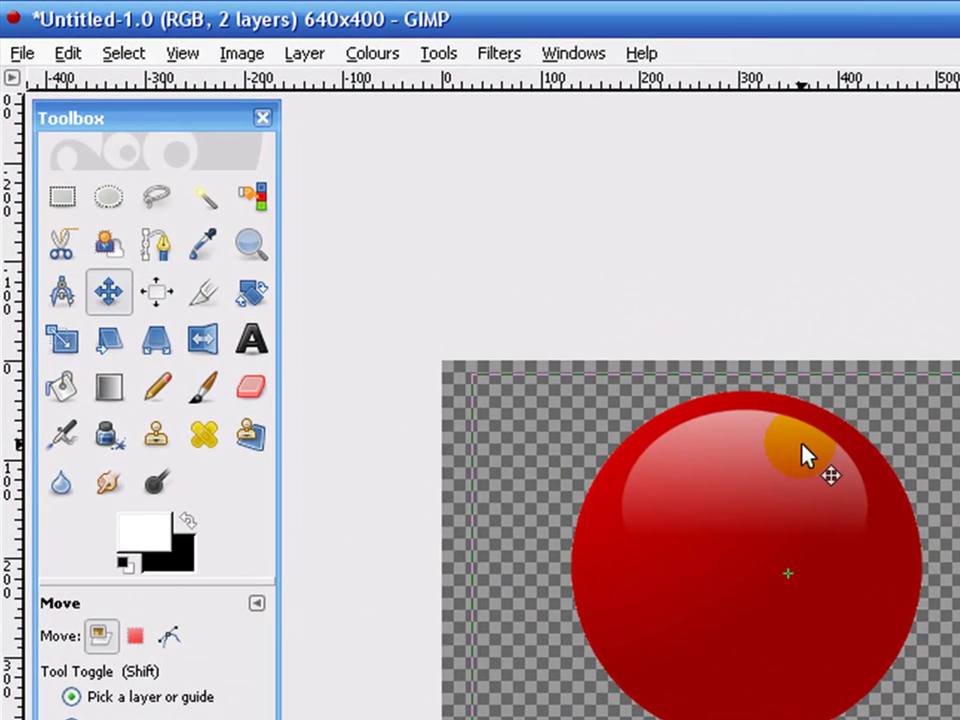
pyautogui.moveTo(805, 455); pyautogui.dragTo(804, 452)
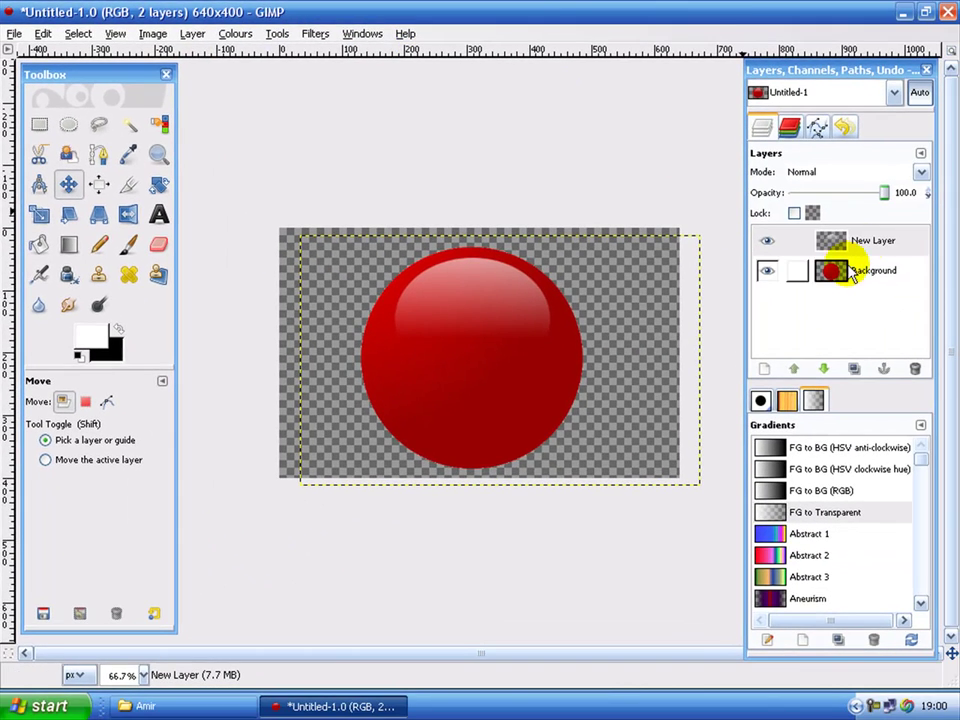
pyautogui.click(860, 244)
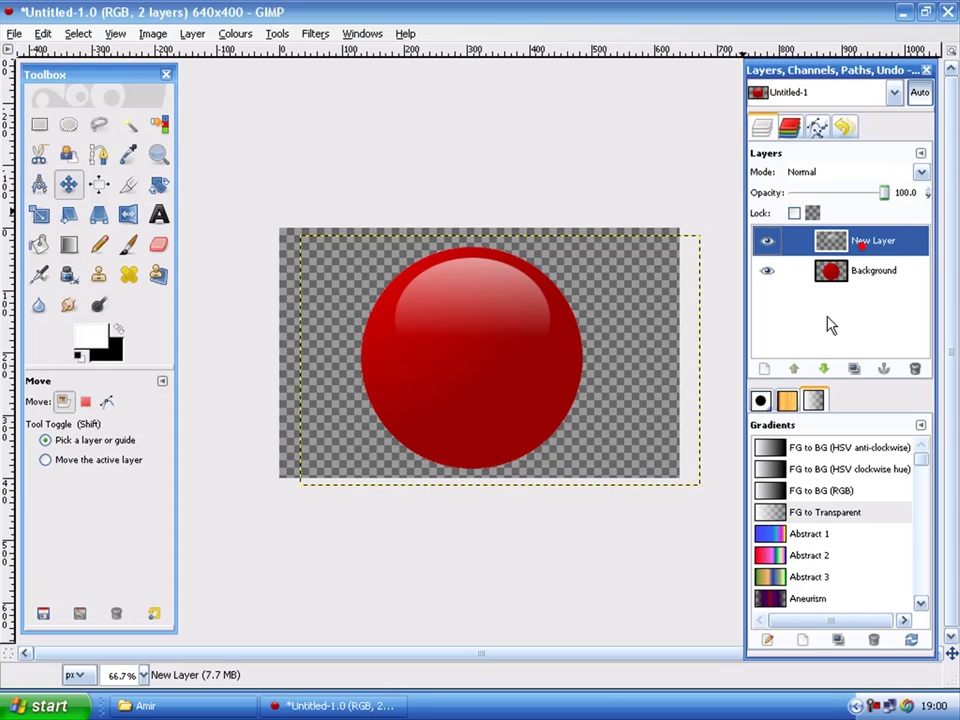
# Create New Layer#1 and draw an oval selection over the ball's upper half.
pyautogui.click(762, 370)
pyautogui.click(231, 406)
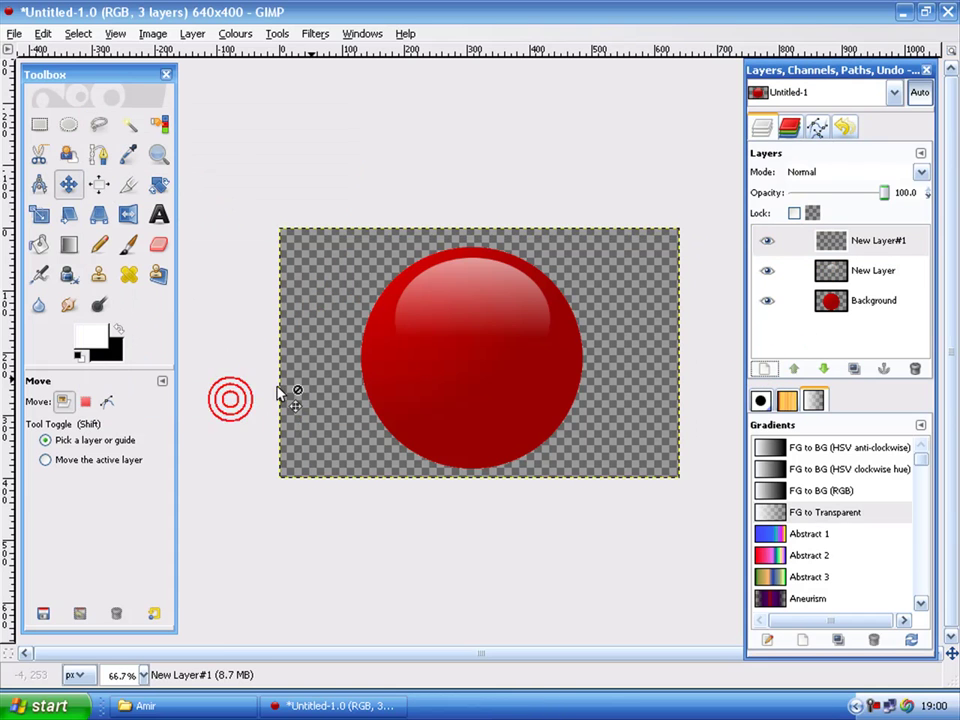
pyautogui.click(858, 241)
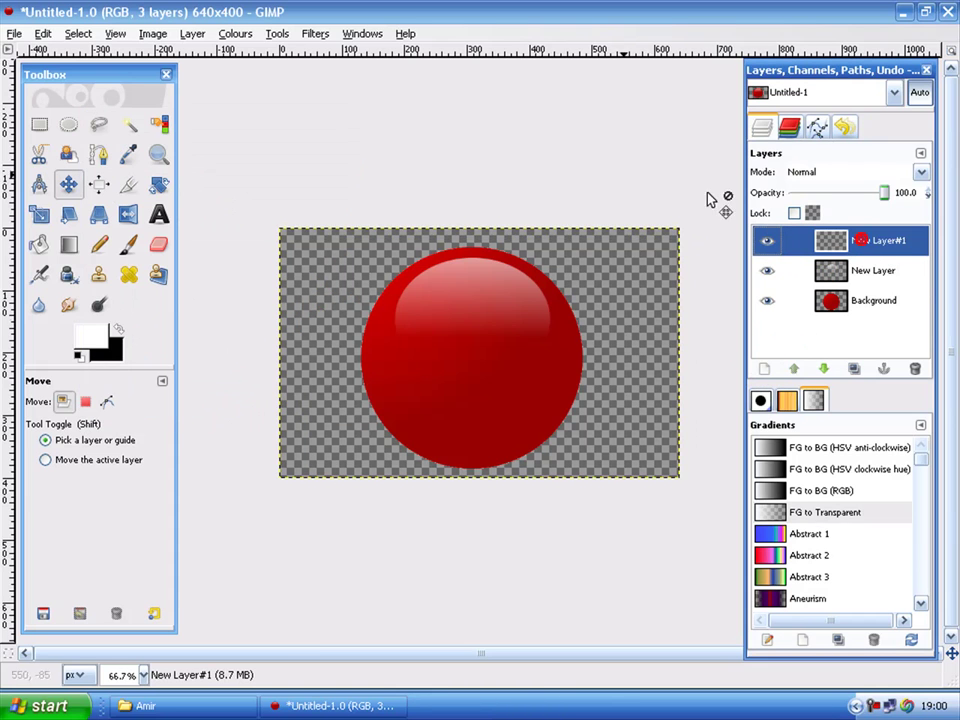
pyautogui.click(70, 124)
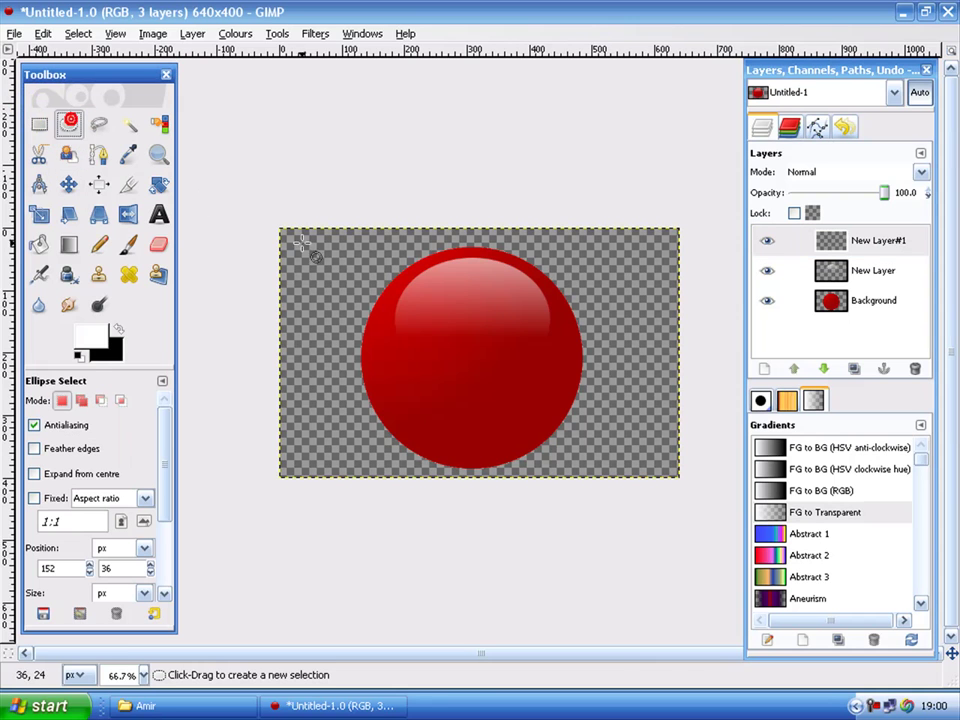
pyautogui.moveTo(379, 252); pyautogui.dragTo(565, 403)
# Fill the oval with a downward white fading gradient and lower New Layer#1 beneath New Layer.
pyautogui.click(68, 244)
pyautogui.moveTo(476, 203); pyautogui.dragTo(481, 322)
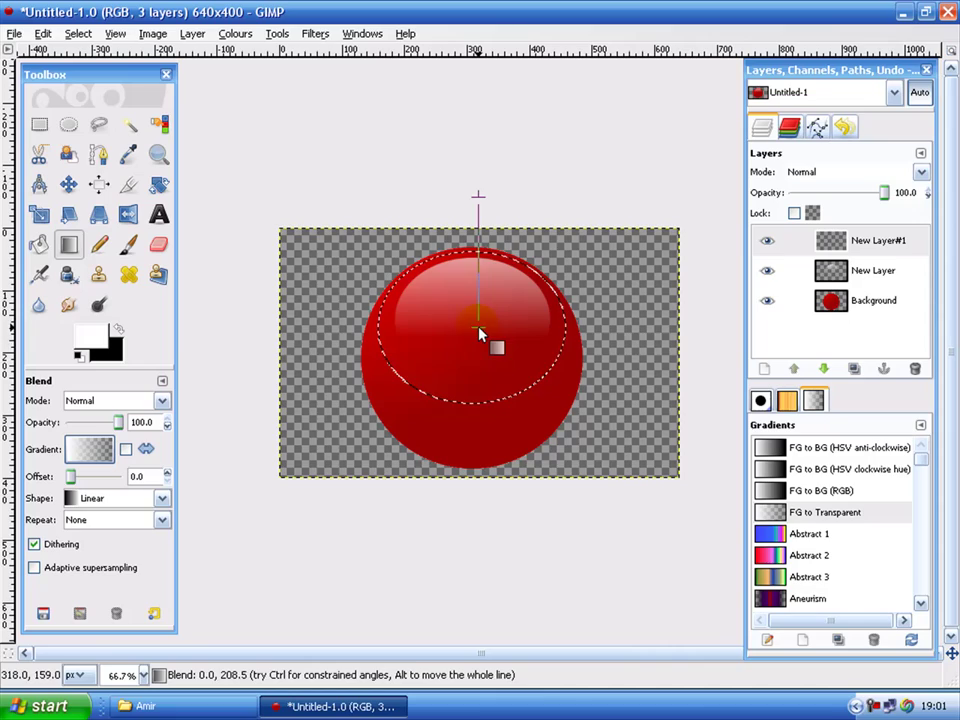
pyautogui.moveTo(478, 370); pyautogui.dragTo(480, 369)
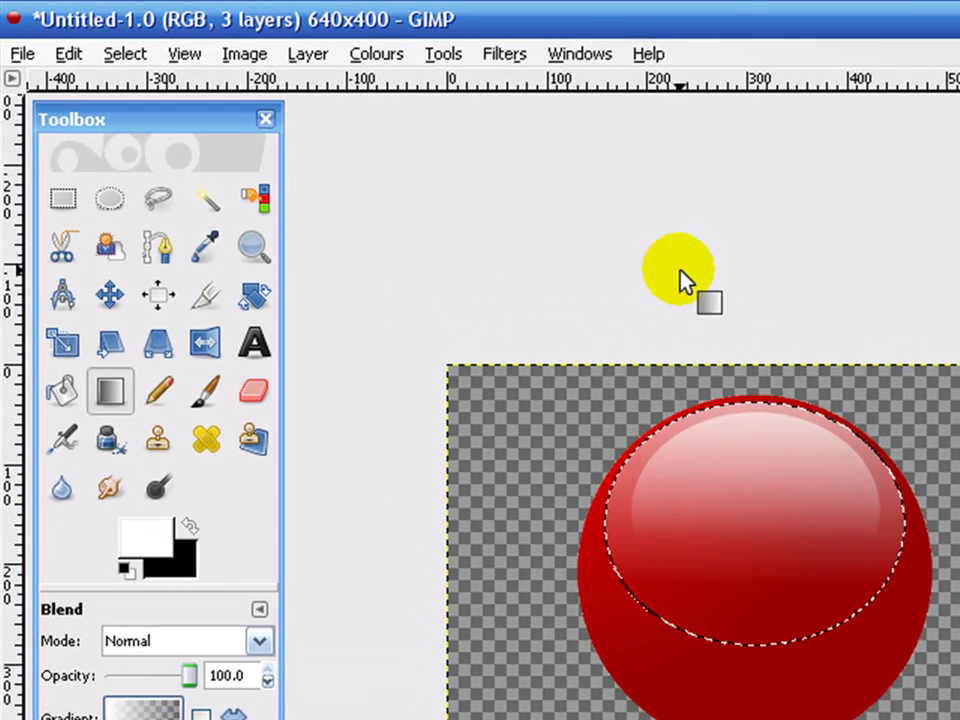
pyautogui.moveTo(717, 291); pyautogui.dragTo(736, 567)
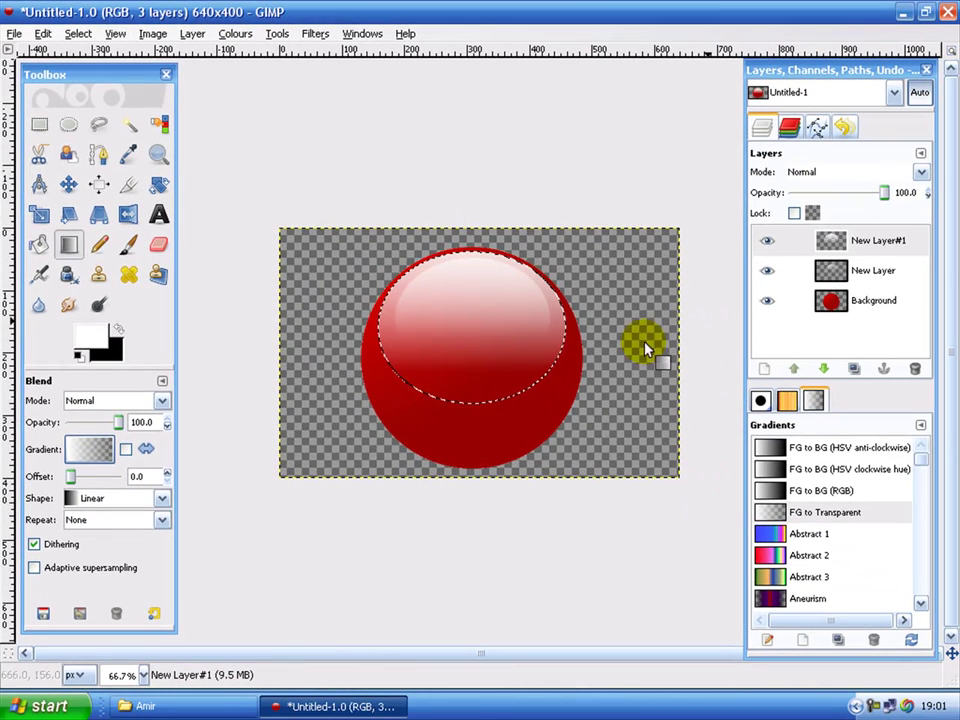
pyautogui.moveTo(880, 240)
pyautogui.mouseDown()
pyautogui.moveTo(887, 300)
pyautogui.moveTo(874, 246)
pyautogui.moveTo(862, 240)
pyautogui.mouseUp()
pyautogui.click(826, 369)
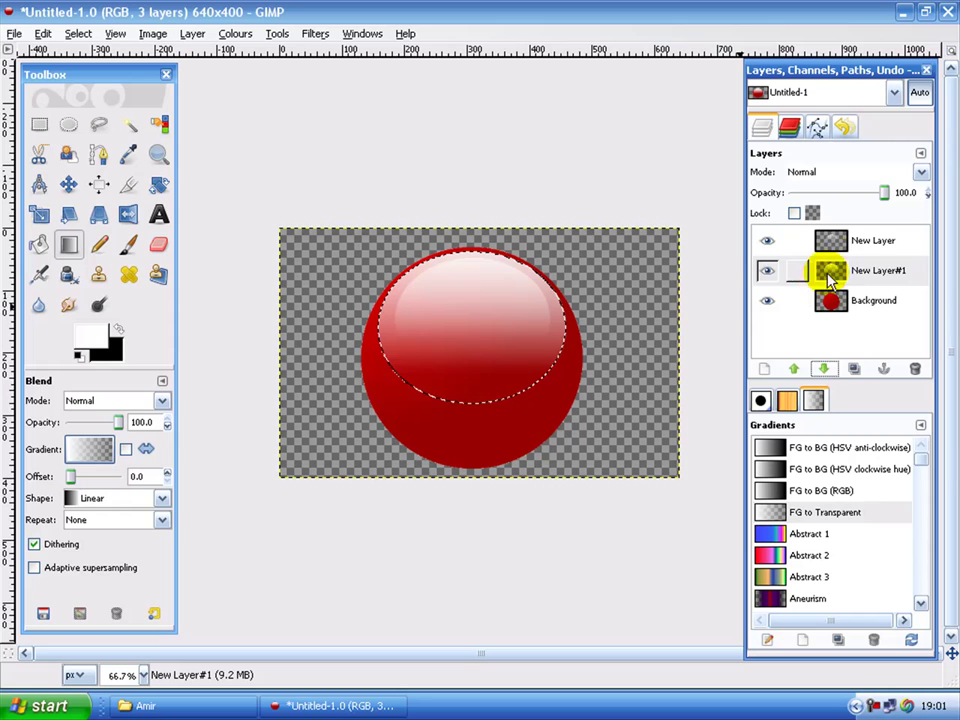
# Clear the selection and nudge both highlight layers slightly lower on the ball.
pyautogui.click(78, 33)
pyautogui.click(118, 79)
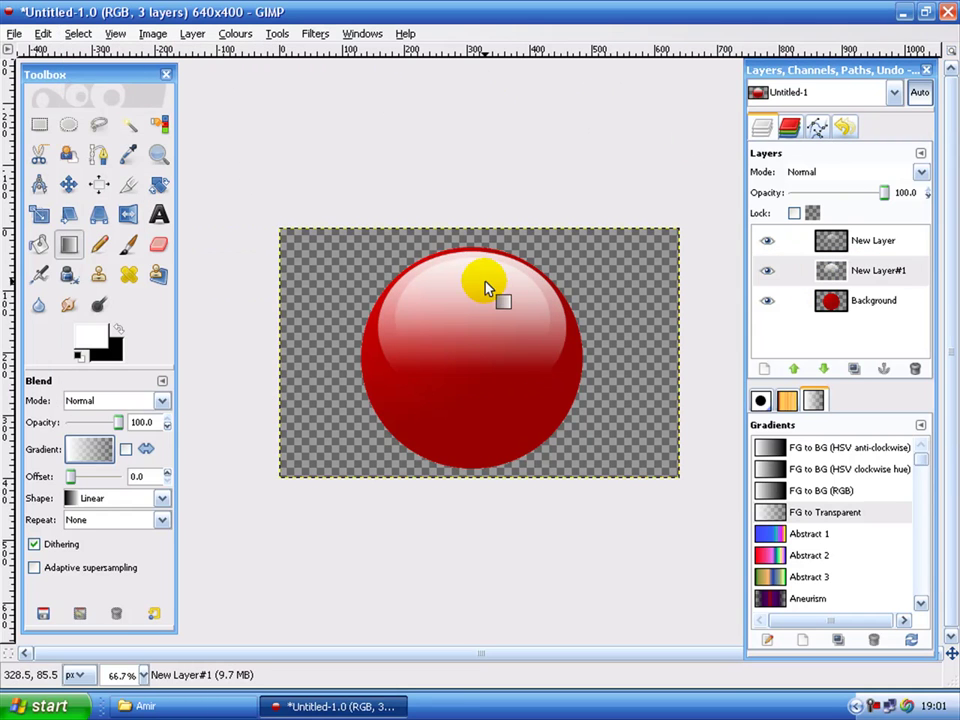
pyautogui.click(68, 184)
pyautogui.moveTo(391, 325)
pyautogui.mouseDown()
pyautogui.moveTo(396, 340)
pyautogui.moveTo(390, 330)
pyautogui.mouseUp()
pyautogui.click(897, 244)
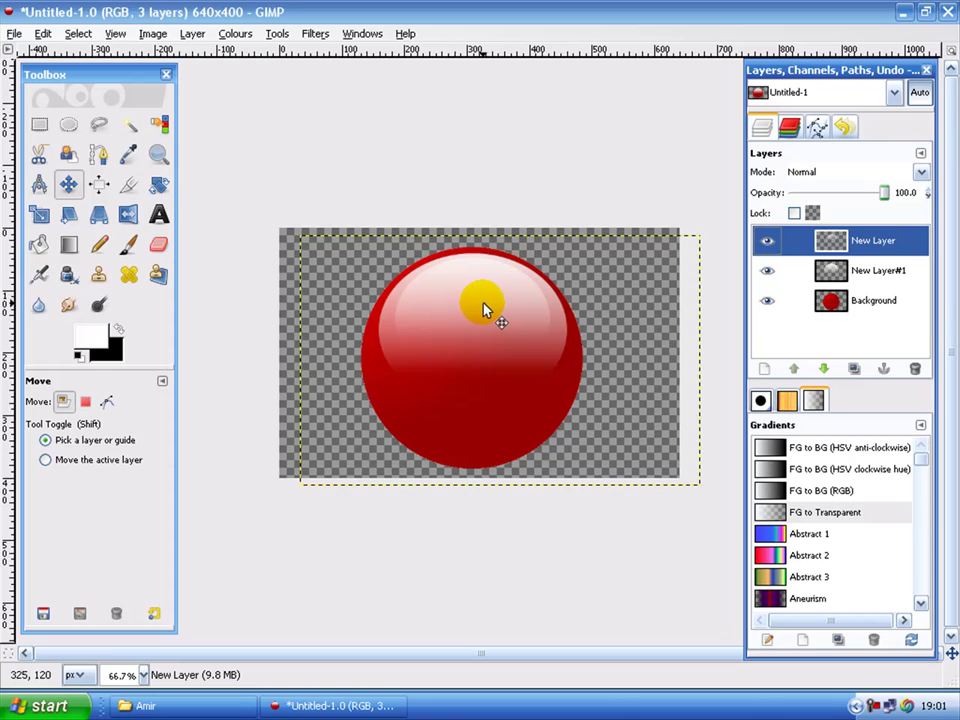
pyautogui.moveTo(463, 304); pyautogui.dragTo(472, 314)
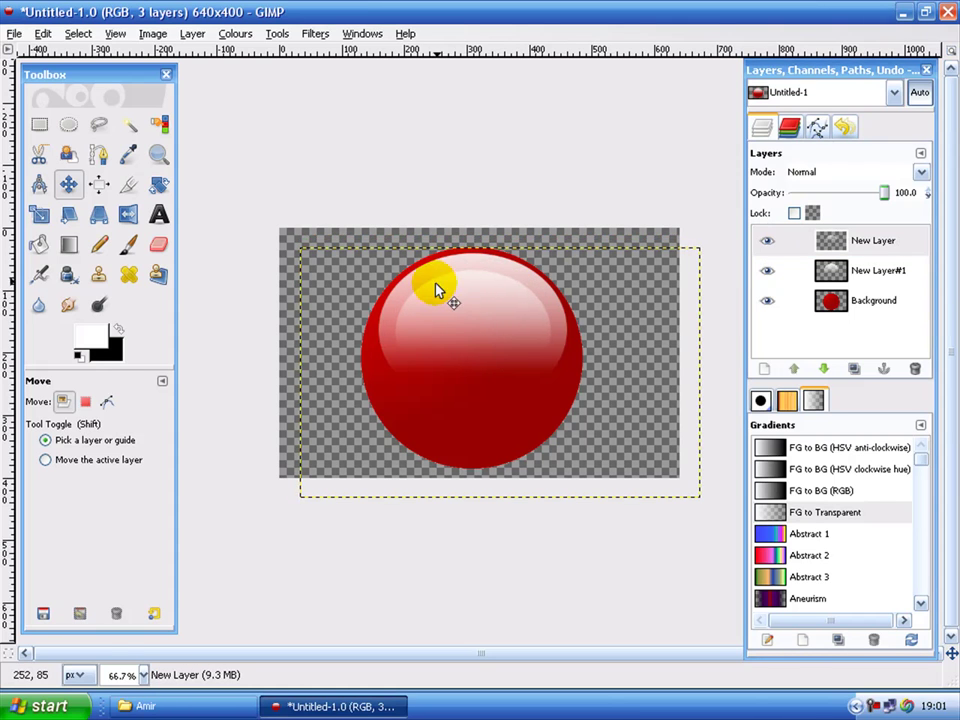
# Lower New Layer#1's opacity to 67 and shift both highlights a little further down.
pyautogui.click(866, 271)
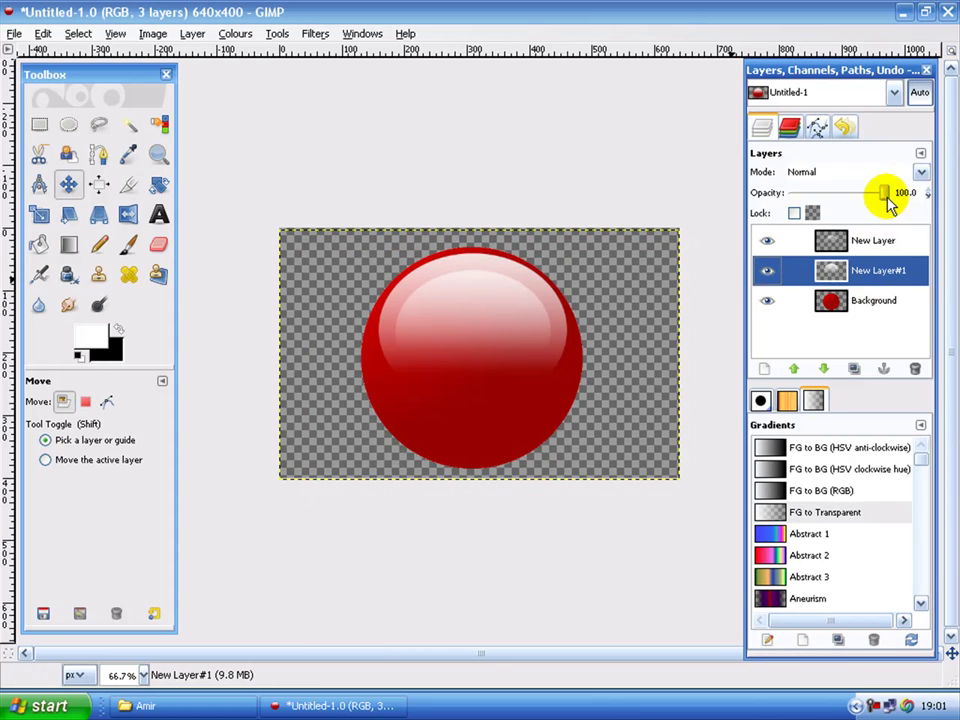
pyautogui.moveTo(888, 200); pyautogui.dragTo(858, 201)
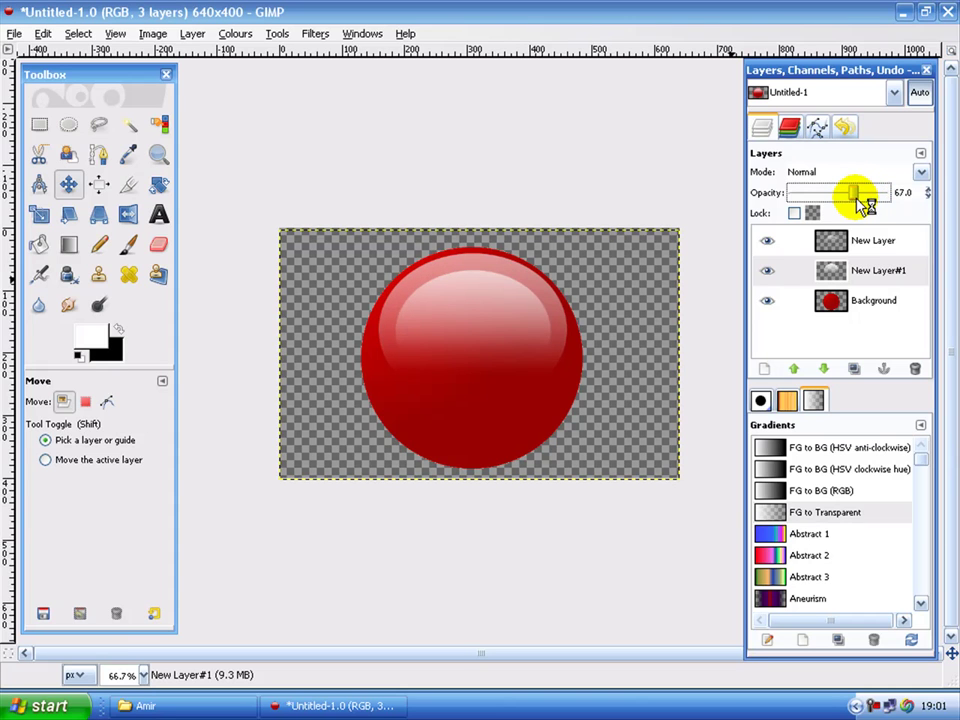
pyautogui.moveTo(496, 267); pyautogui.dragTo(497, 279)
pyautogui.click(865, 248)
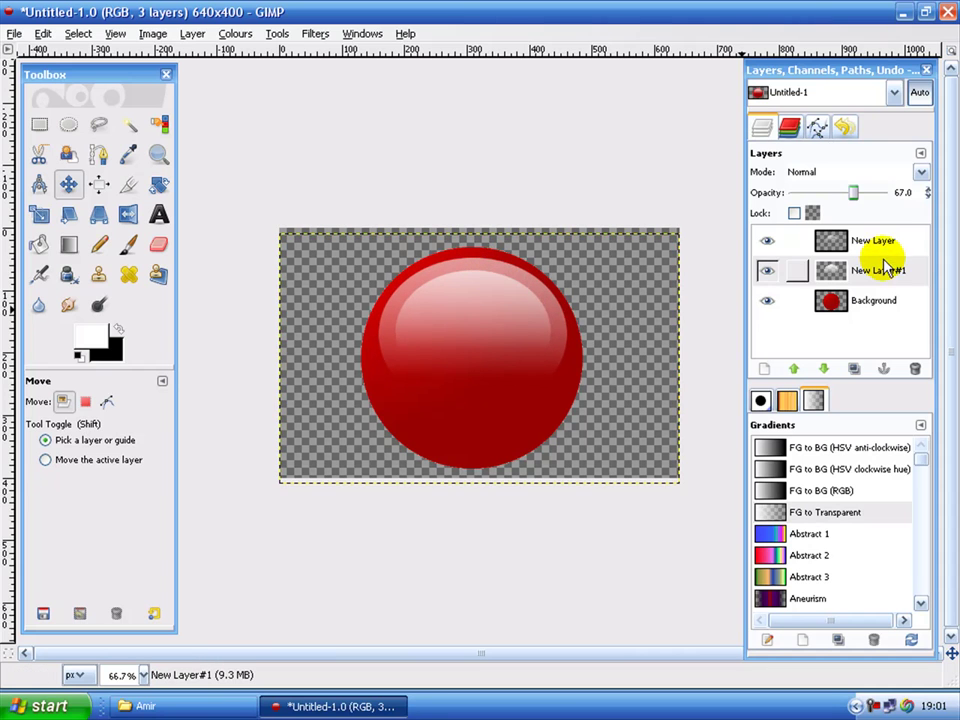
pyautogui.moveTo(440, 316); pyautogui.dragTo(444, 332)
# Switch New Layer and New Layer#1 to Overlay mode, moving the first highlight back up slightly.
pyautogui.click(921, 172)
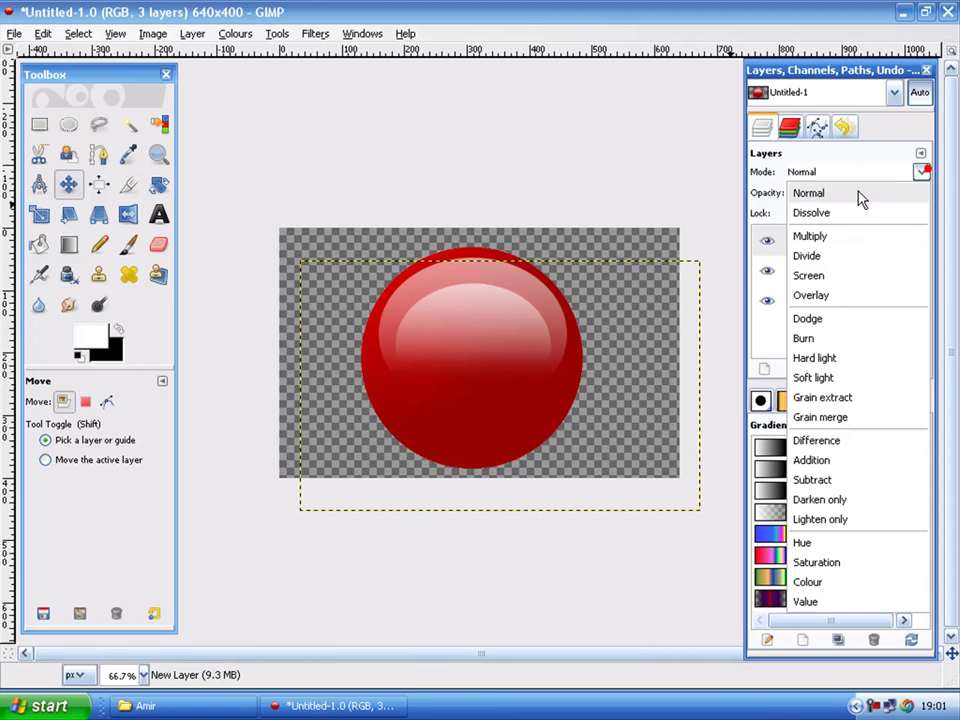
pyautogui.click(810, 296)
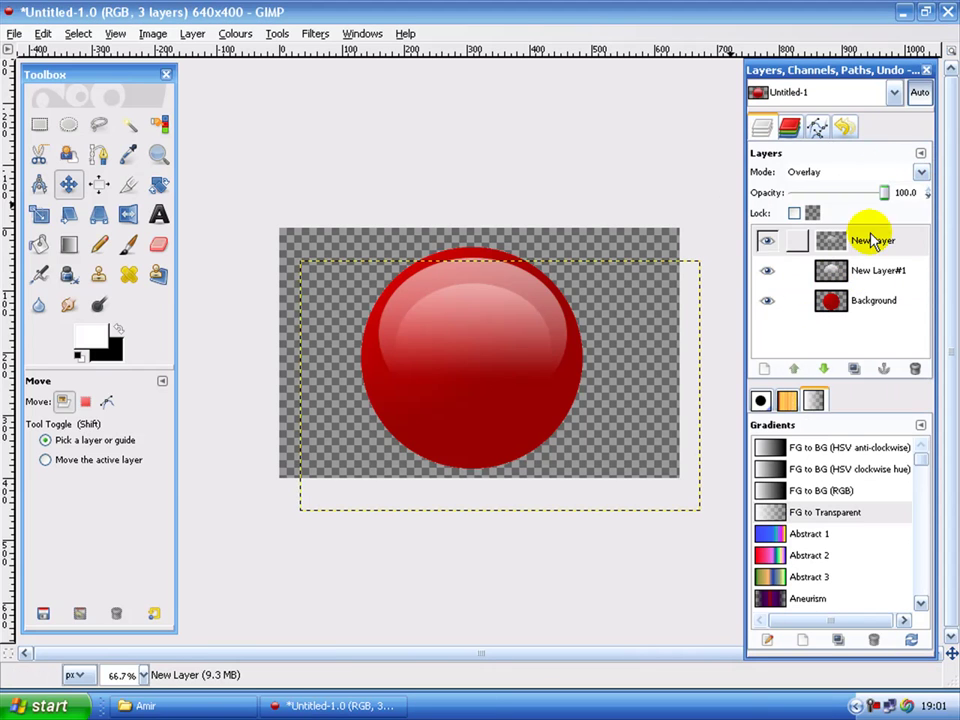
pyautogui.click(868, 238)
pyautogui.click(905, 272)
pyautogui.click(921, 172)
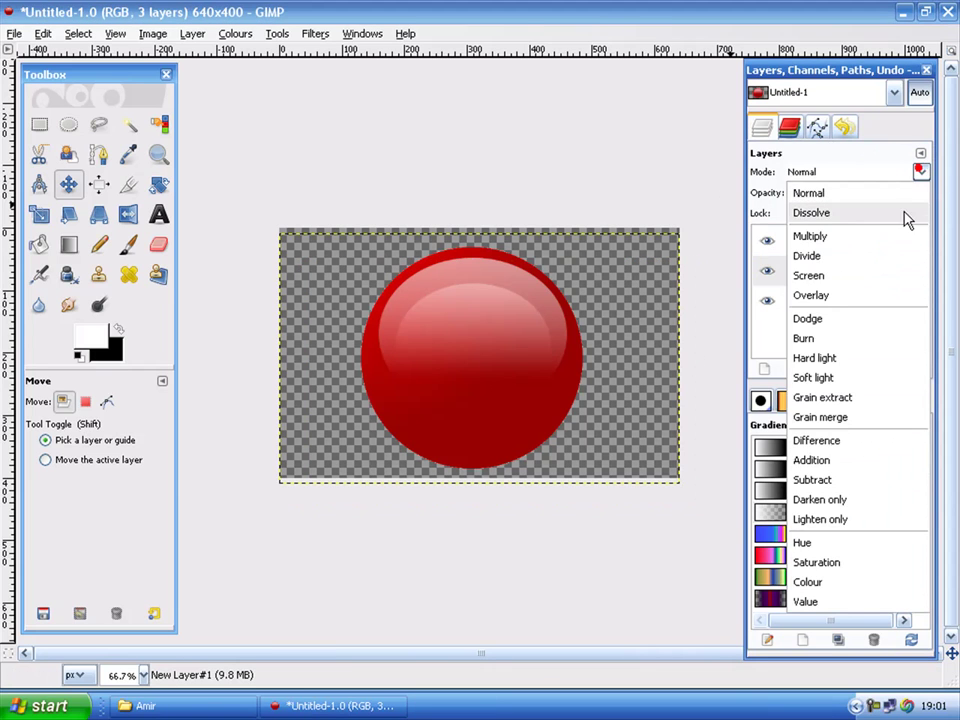
pyautogui.click(865, 297)
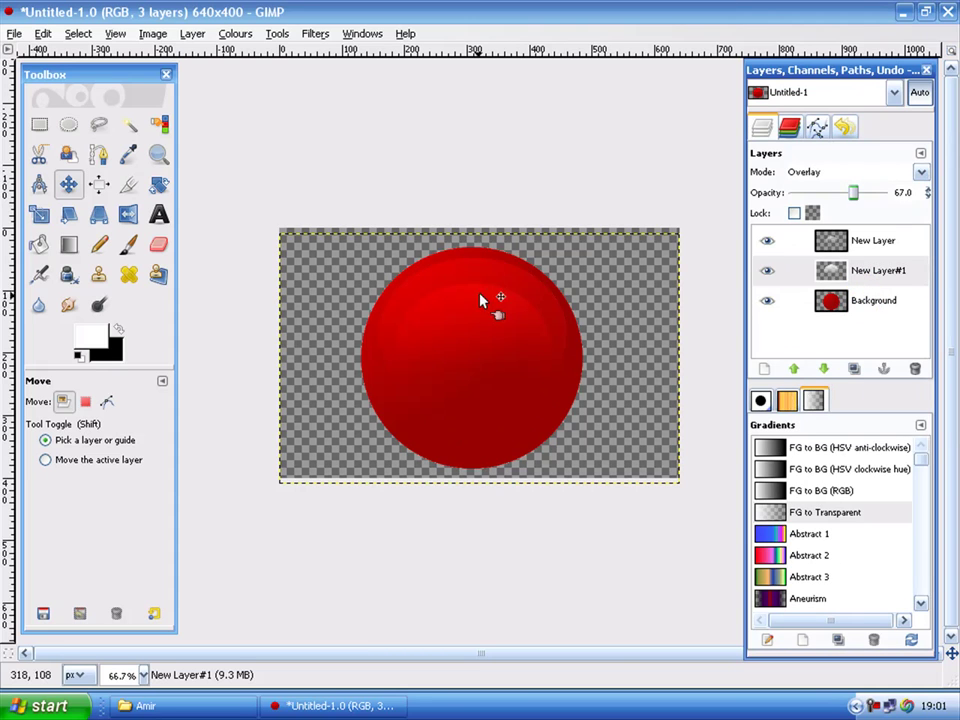
pyautogui.moveTo(475, 308); pyautogui.dragTo(476, 290)
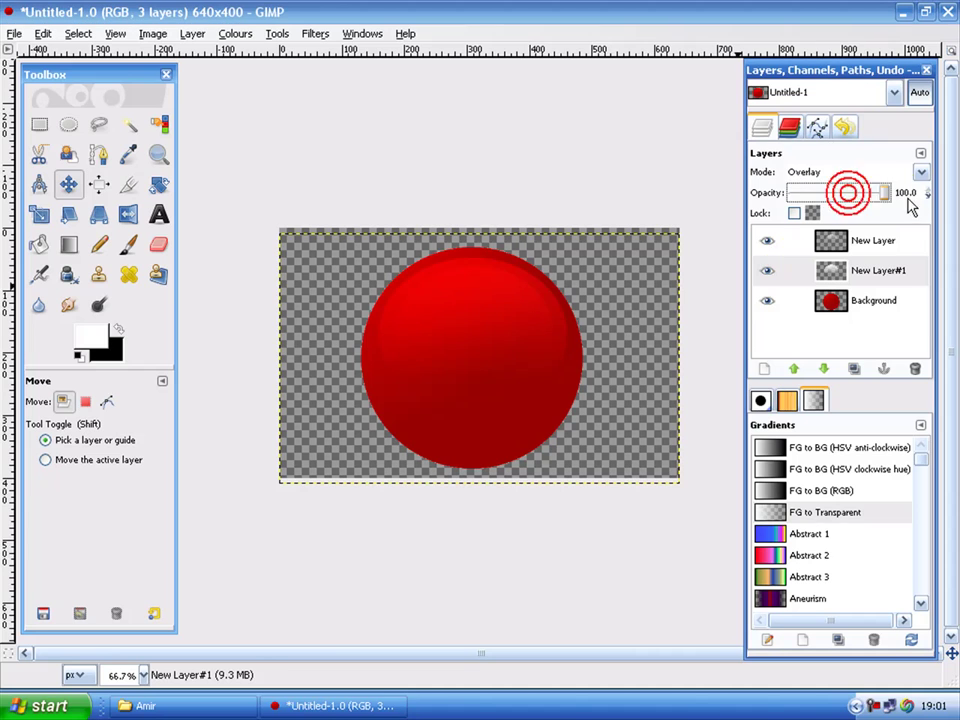
pyautogui.click(872, 247)
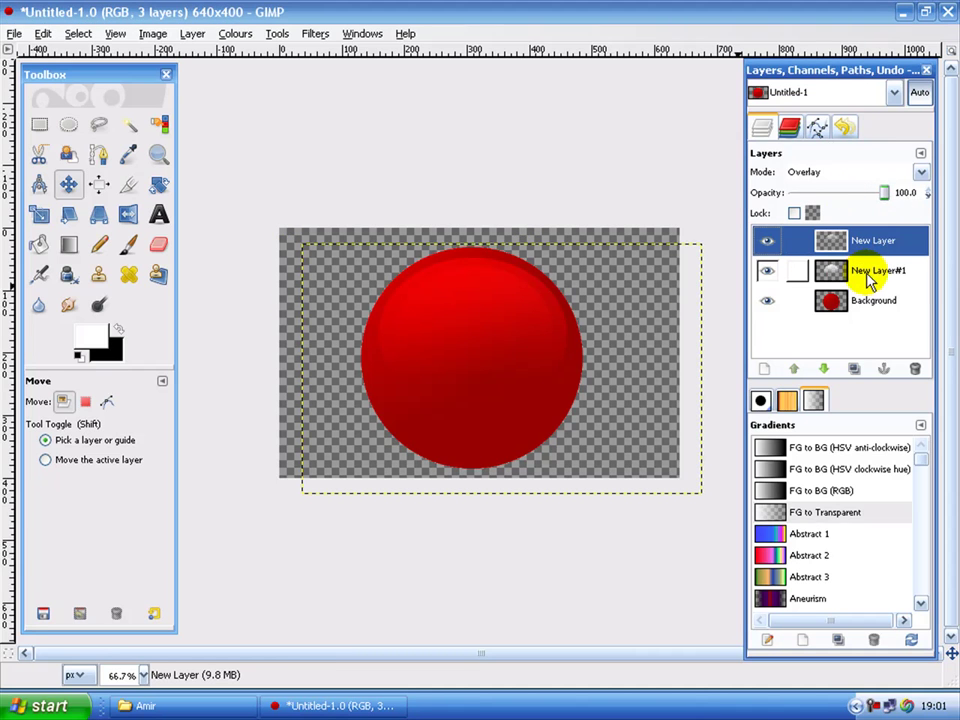
pyautogui.click(858, 270)
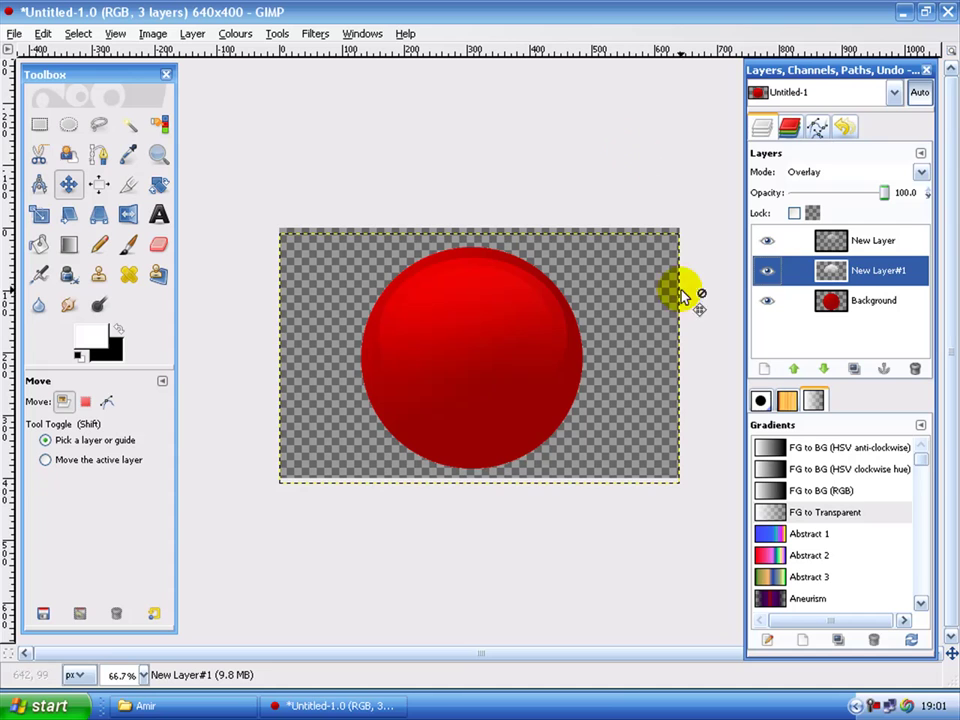
pyautogui.click(887, 242)
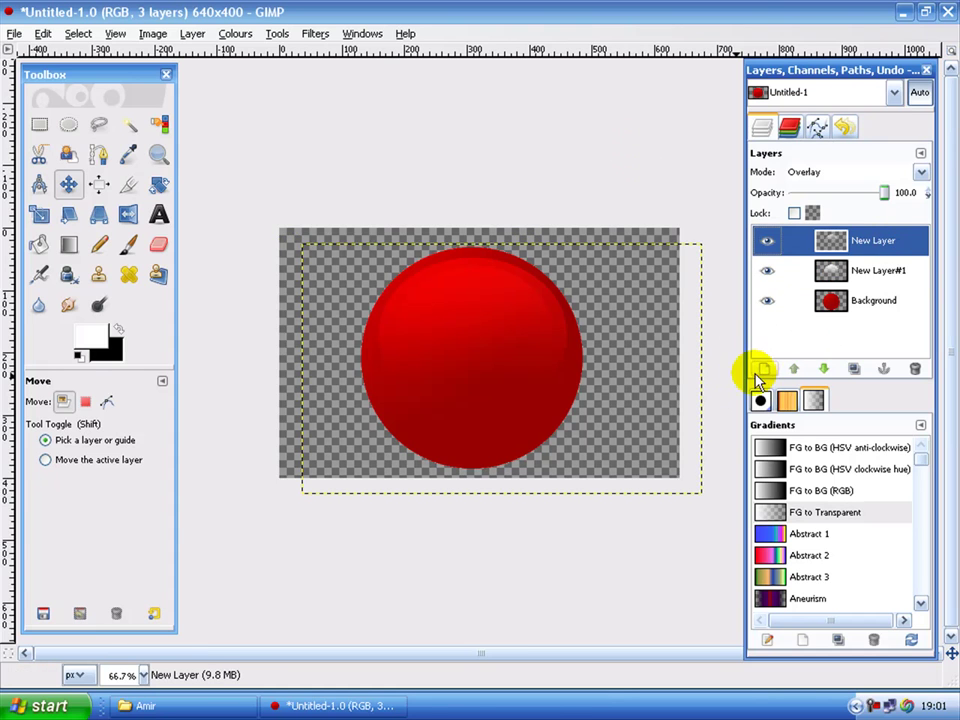
# Add transparent New Layer#2 and select an ellipse across the ball's lower part.
pyautogui.click(764, 370)
pyautogui.click(257, 424)
pyautogui.click(860, 242)
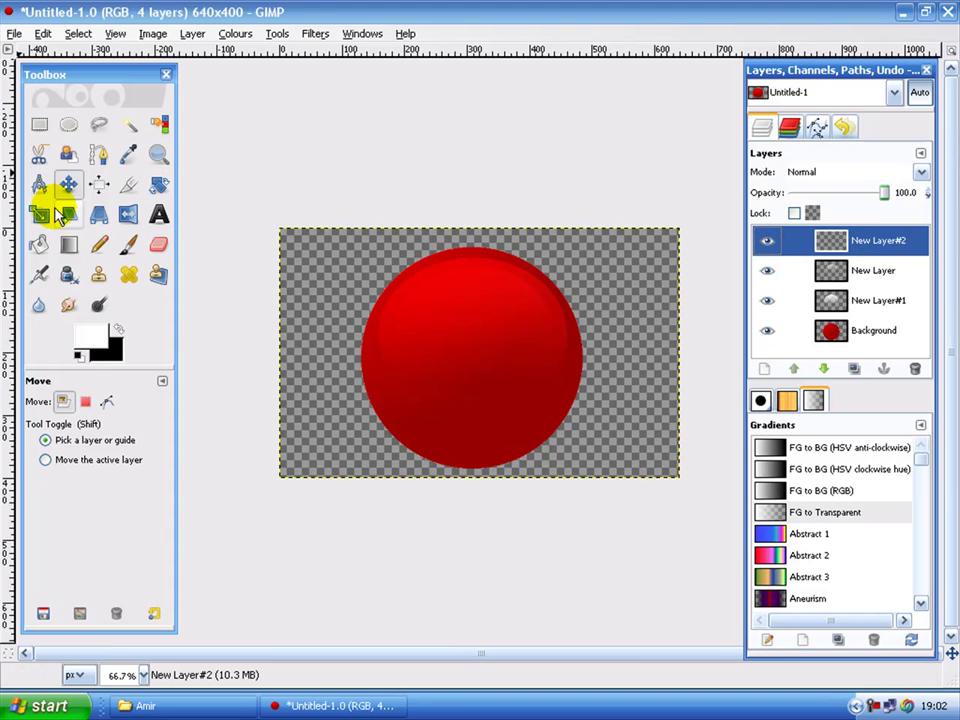
pyautogui.click(68, 124)
pyautogui.moveTo(369, 396); pyautogui.dragTo(577, 452)
pyautogui.moveTo(574, 407); pyautogui.dragTo(540, 404)
pyautogui.moveTo(537, 587); pyautogui.dragTo(603, 583)
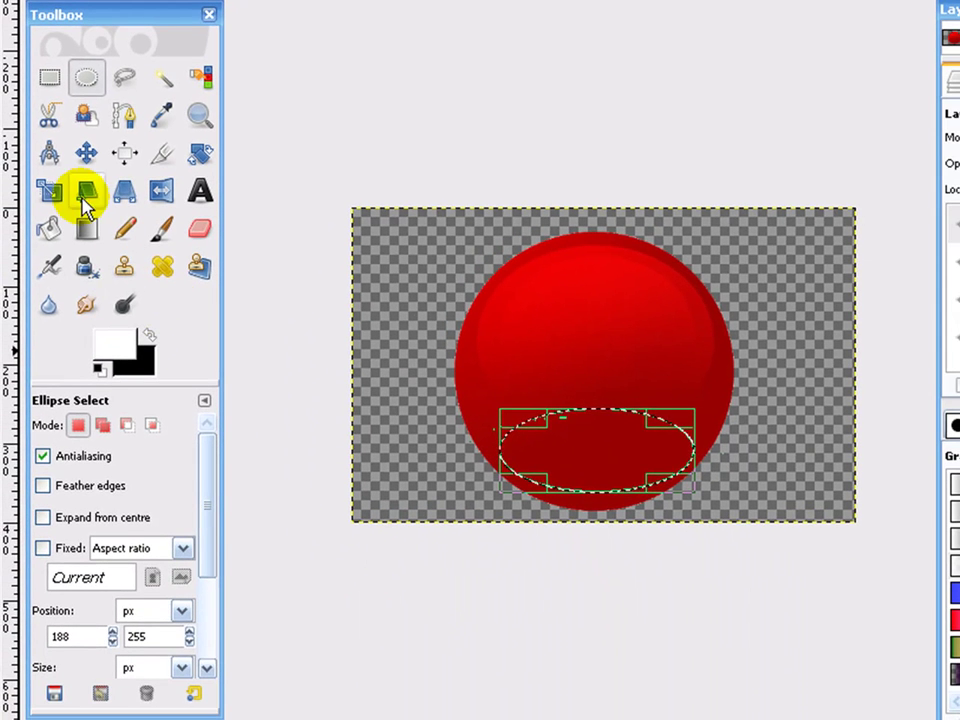
# Fill the ellipse with a white FG-to-Transparent gradient rising upward, then deselect.
pyautogui.click(86, 229)
pyautogui.moveTo(590, 536); pyautogui.dragTo(591, 445)
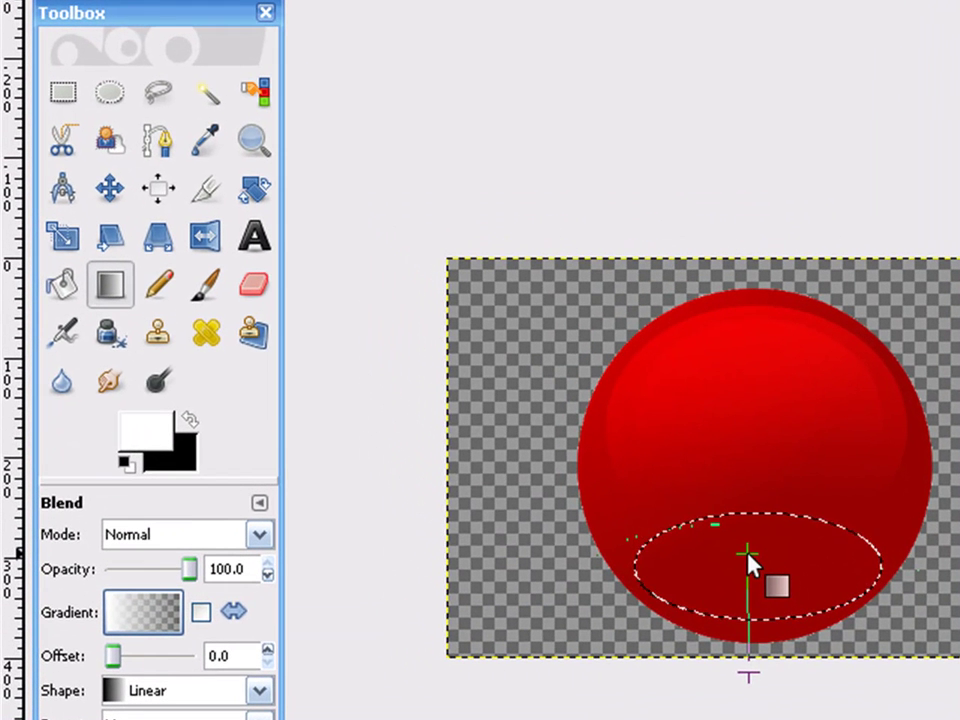
pyautogui.moveTo(750, 556); pyautogui.dragTo(750, 556)
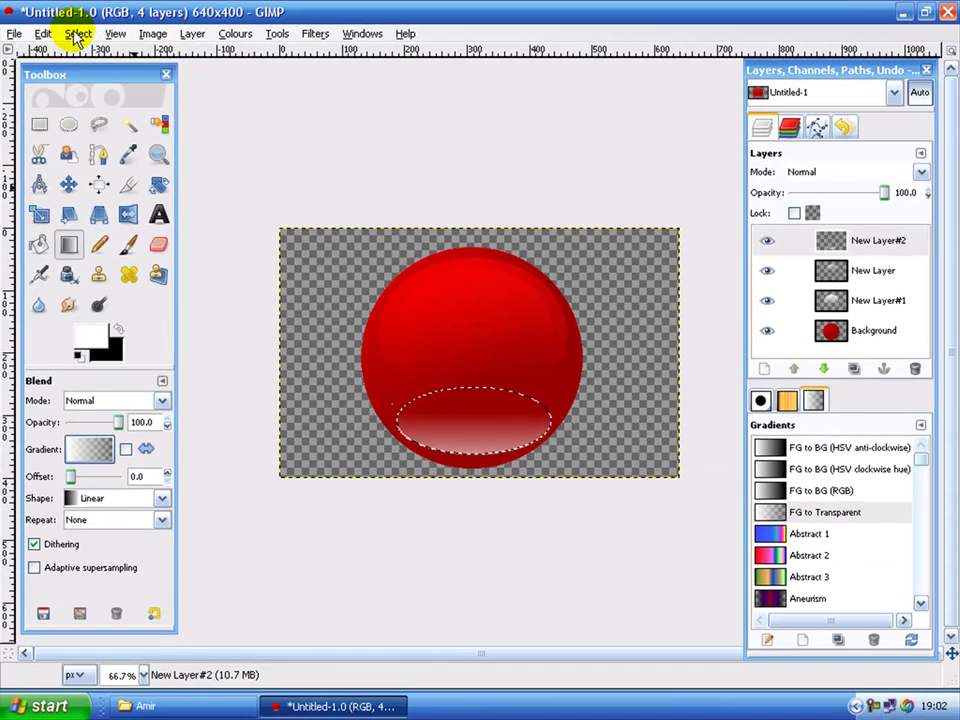
pyautogui.click(78, 33)
pyautogui.click(108, 84)
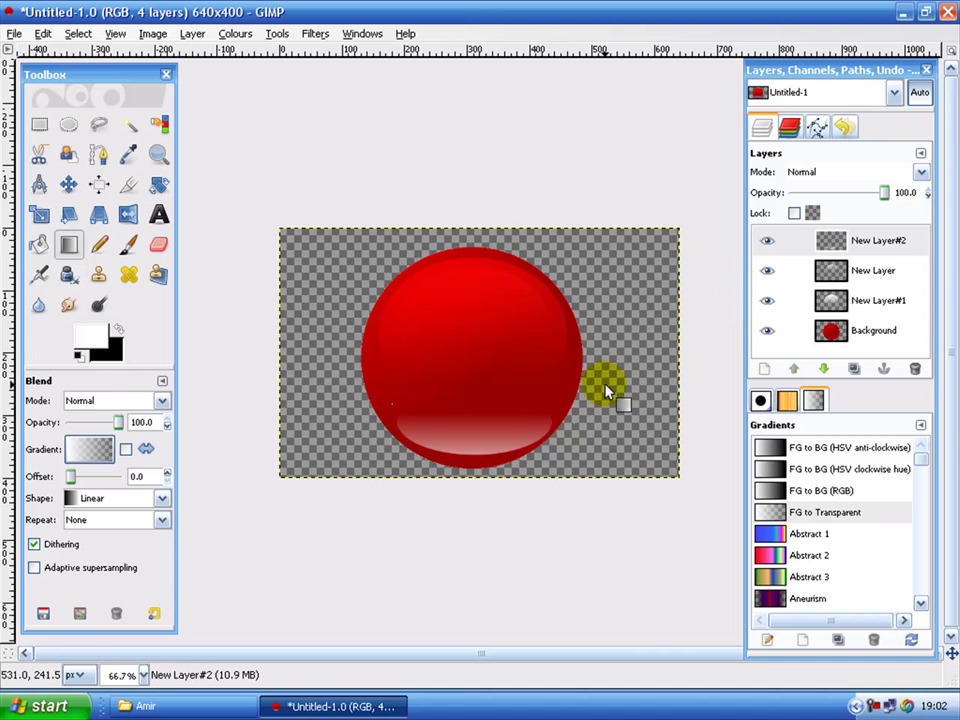
# Undo the bottom highlight and draw a fresh ellipse over the ball's lower part.
pyautogui.click(68, 184)
pyautogui.moveTo(453, 411); pyautogui.dragTo(479, 462)
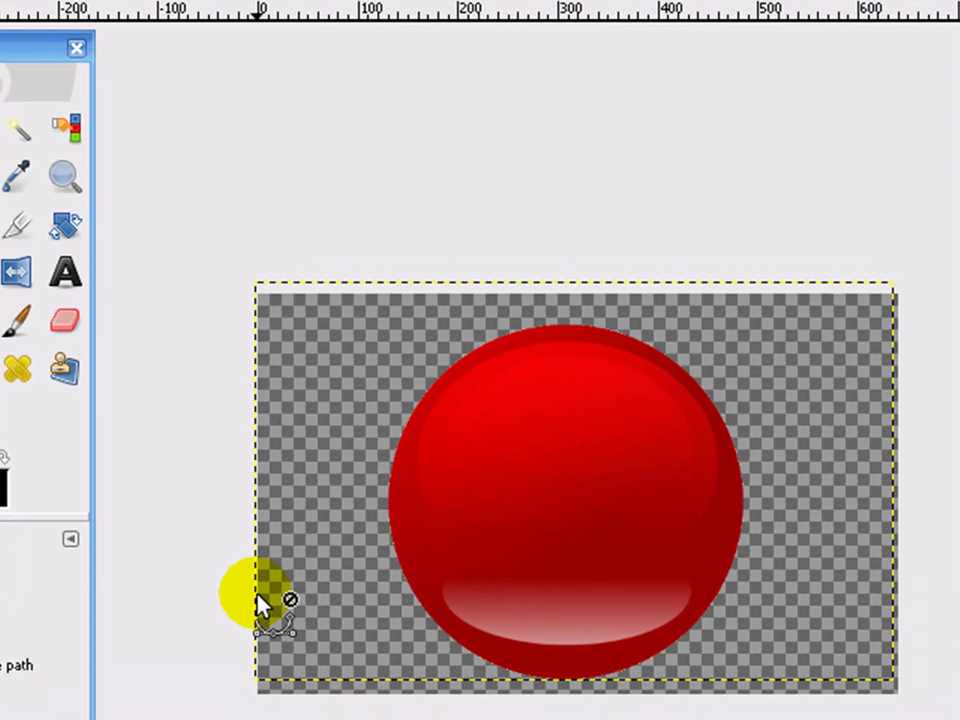
pyautogui.hotkey('ctrl', 'z')
pyautogui.hotkey('ctrl', 'z')
pyautogui.hotkey('ctrl', 'z')
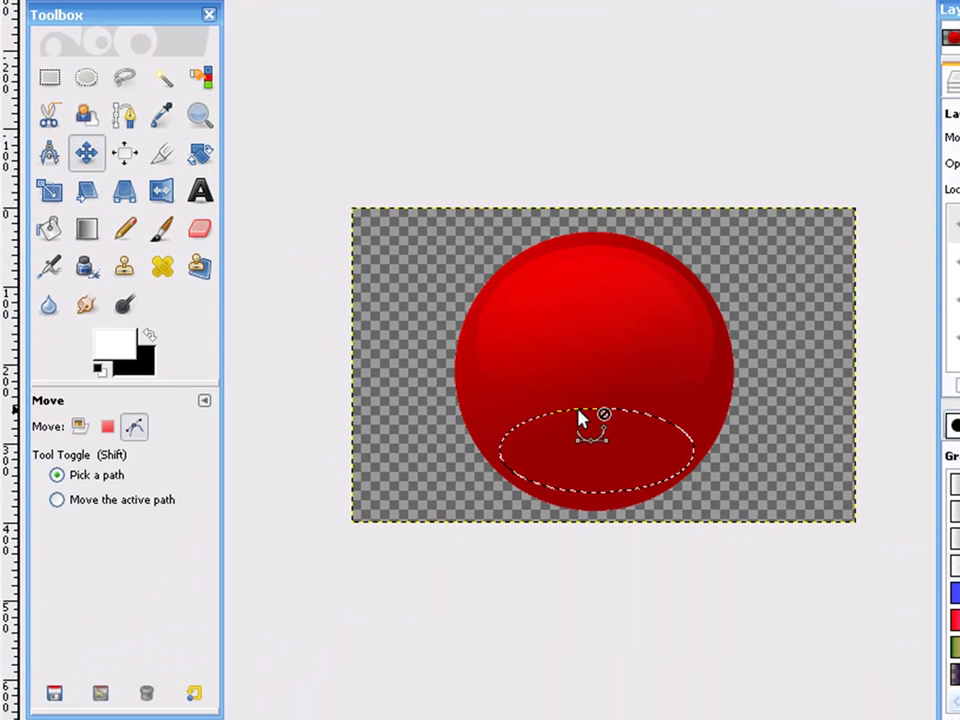
pyautogui.click(442, 366)
pyautogui.click(82, 86)
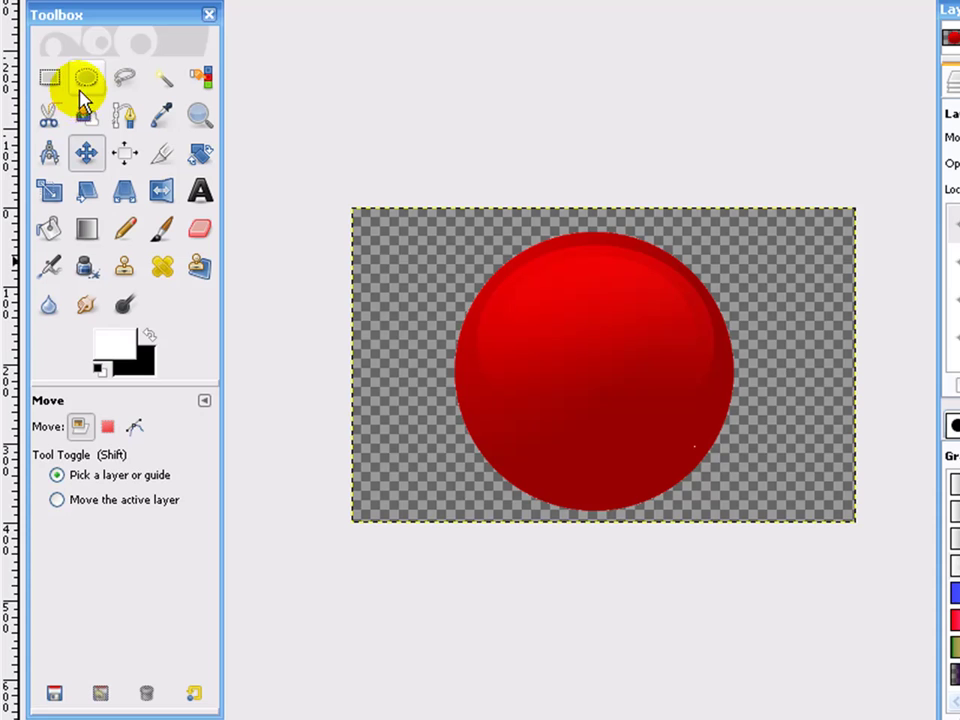
pyautogui.moveTo(501, 418); pyautogui.dragTo(687, 497)
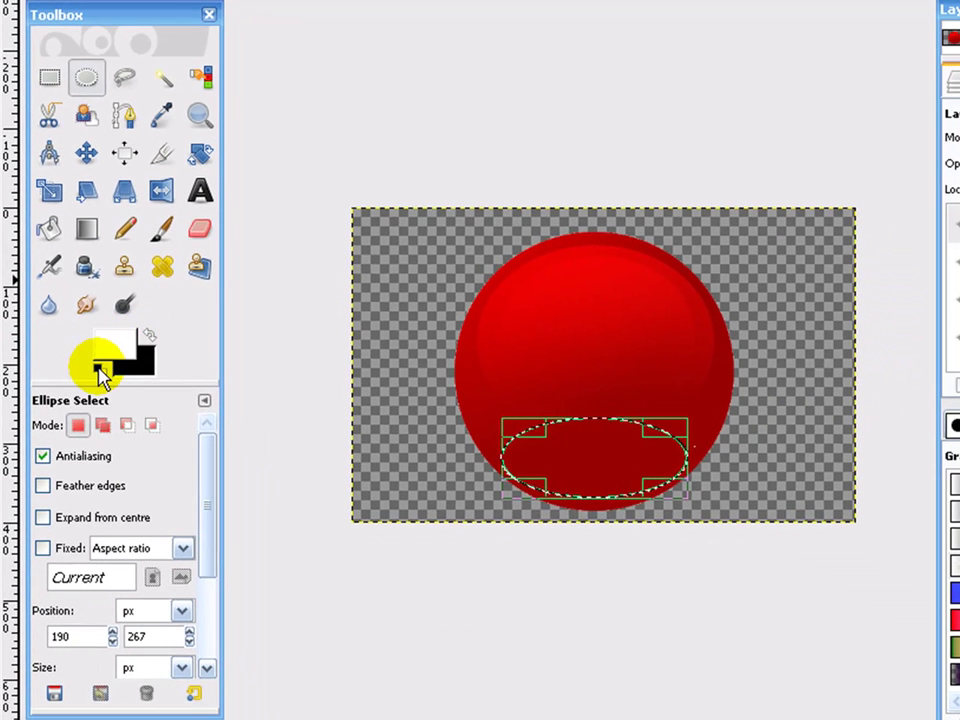
# Reset the colours and set the foreground to greyish-pink 9a8989.
pyautogui.click(100, 375)
pyautogui.click(100, 343)
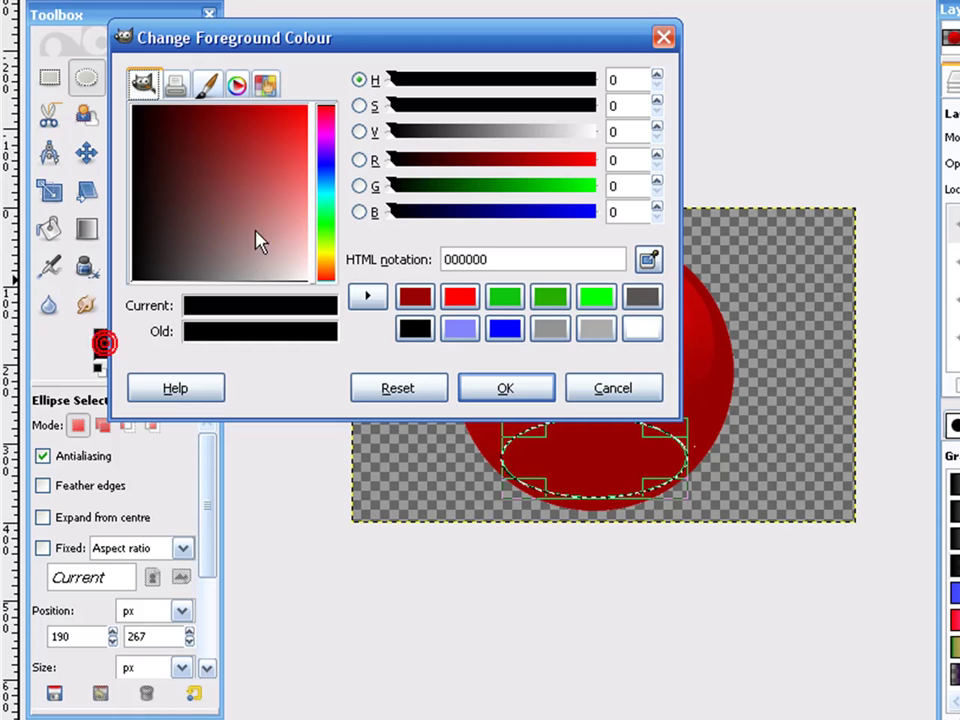
pyautogui.moveTo(253, 234); pyautogui.dragTo(248, 275)
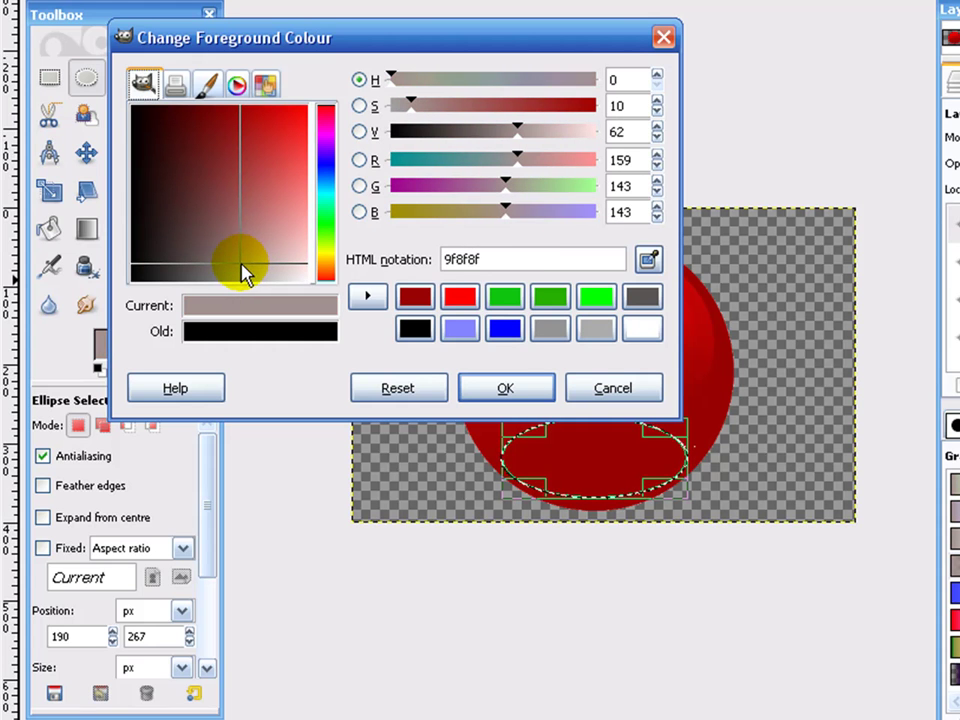
pyautogui.click(492, 386)
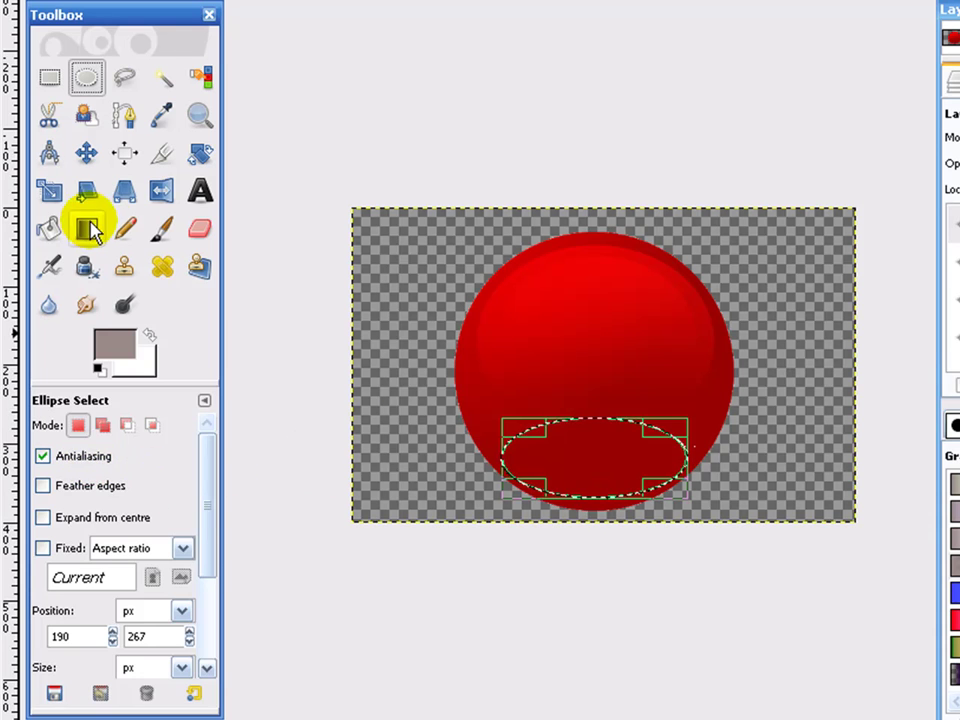
# Fill the lower ellipse on New Layer#2 with an FG-to-Transparent gradient fading upward.
pyautogui.click(88, 229)
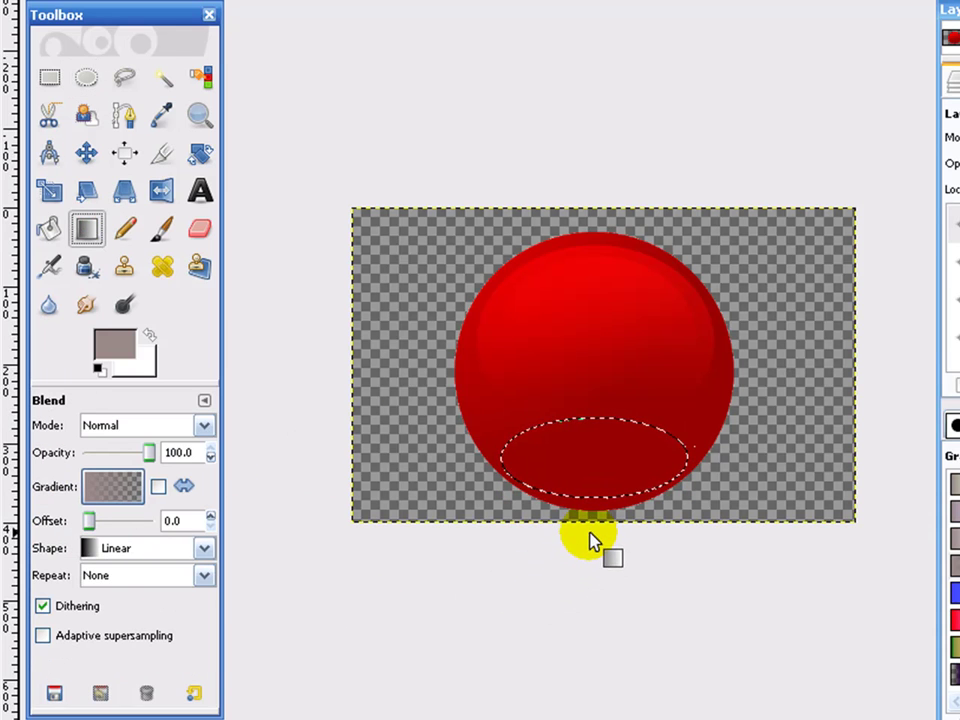
pyautogui.moveTo(590, 455); pyautogui.dragTo(587, 456)
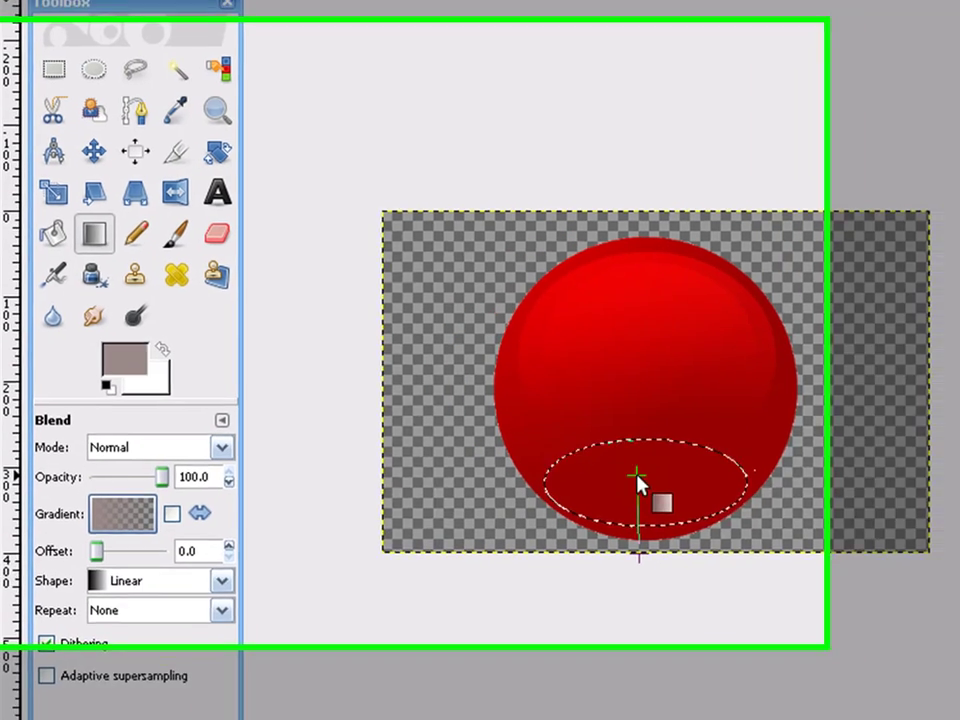
pyautogui.moveTo(637, 481); pyautogui.dragTo(640, 481)
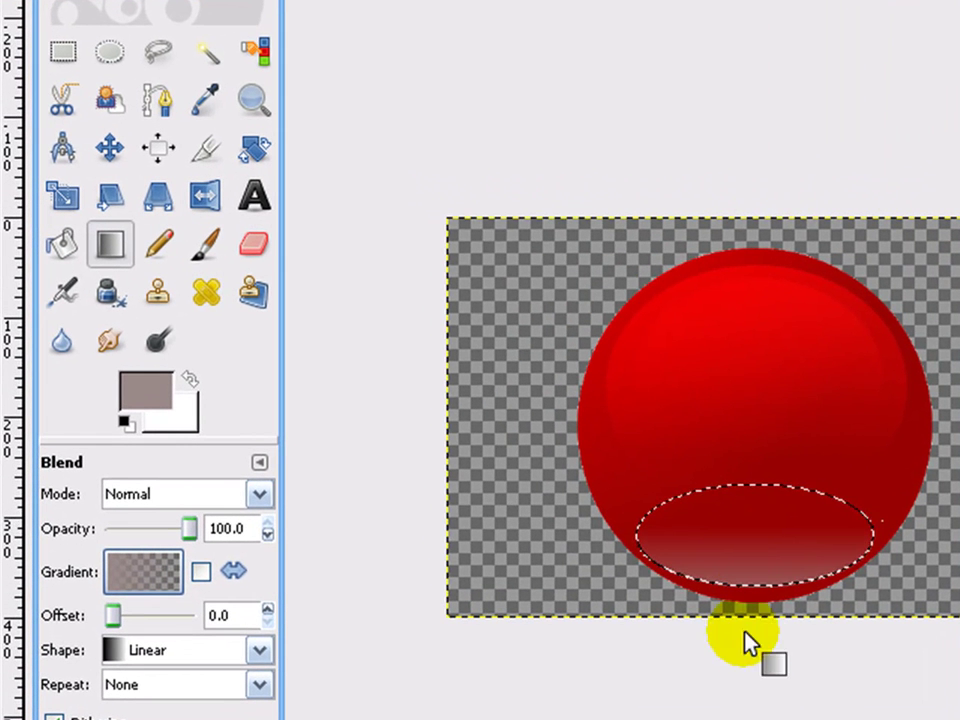
pyautogui.moveTo(750, 671); pyautogui.dragTo(754, 561)
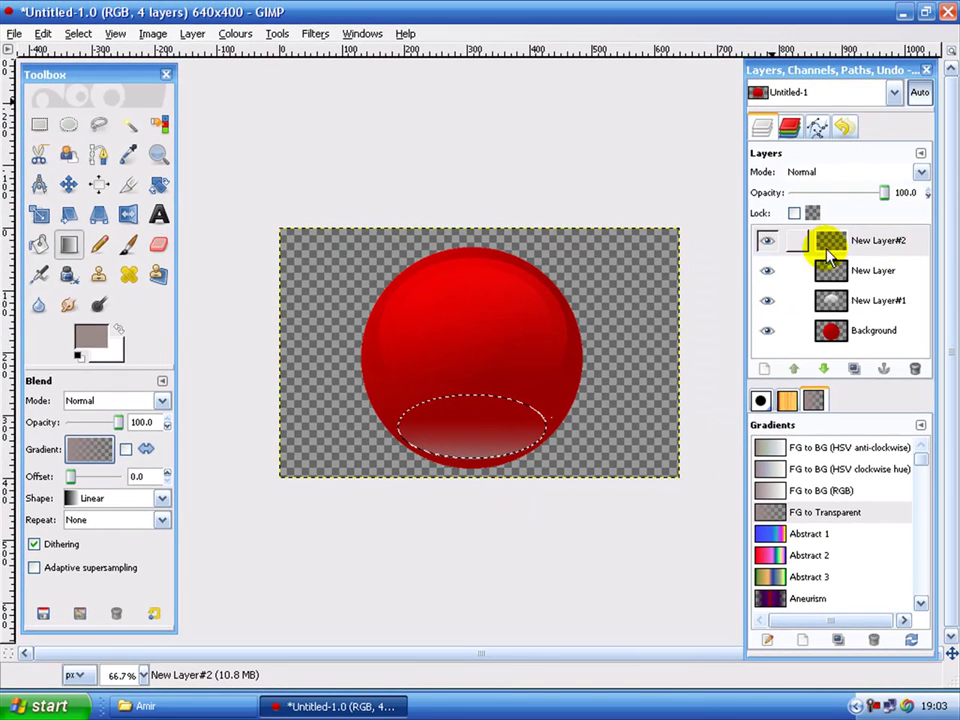
pyautogui.click(898, 238)
pyautogui.click(78, 33)
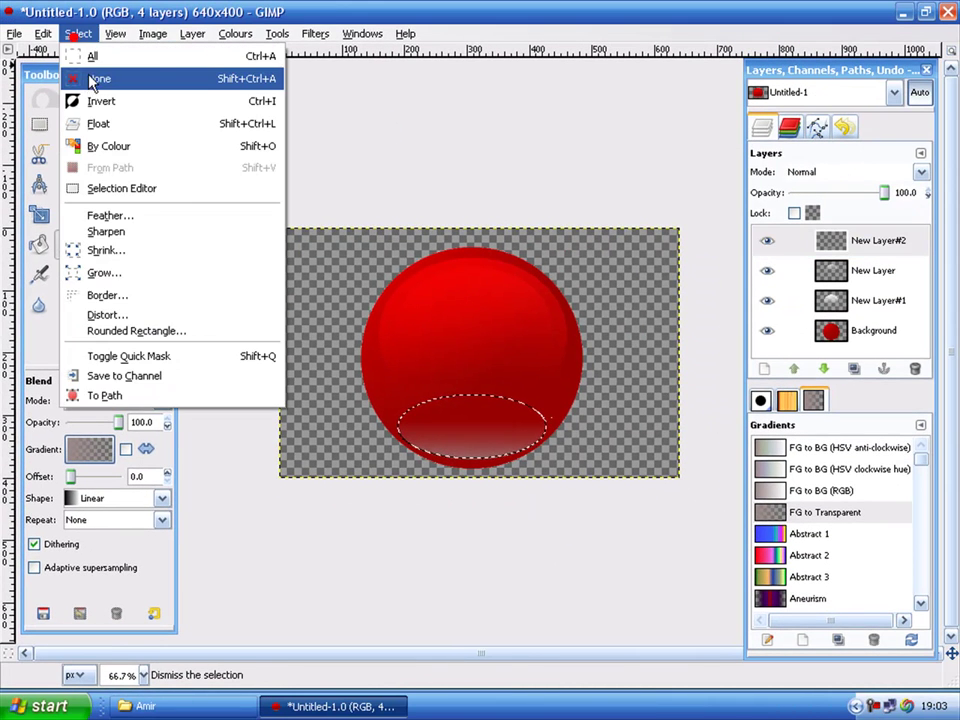
# Deselect, set New Layer#2 to Overlay mode, and move it 16 px upward.
pyautogui.click(97, 79)
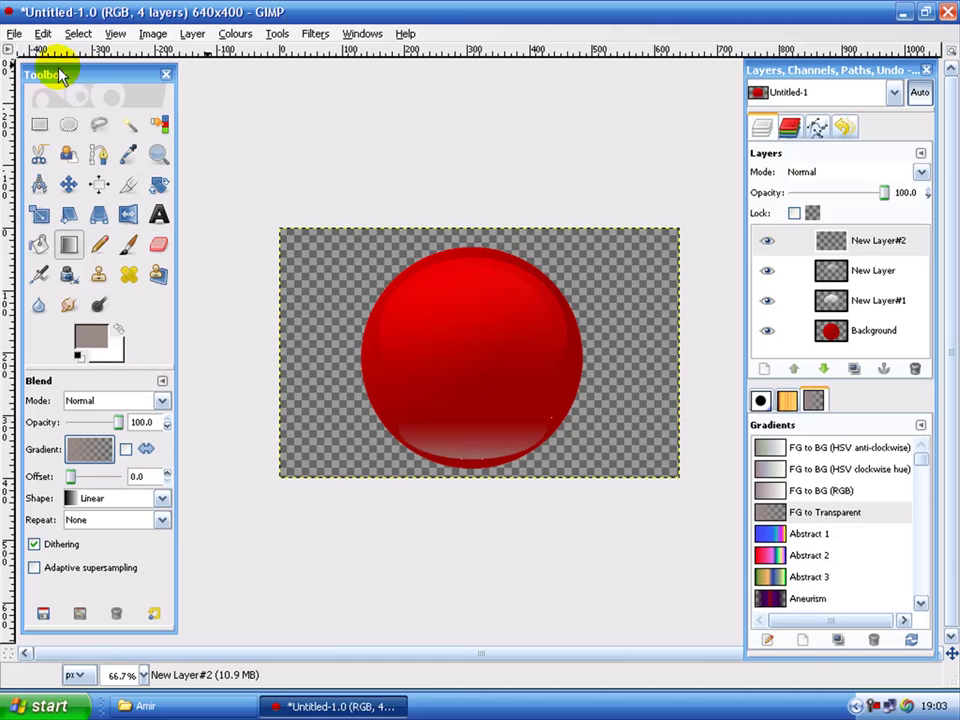
pyautogui.click(921, 177)
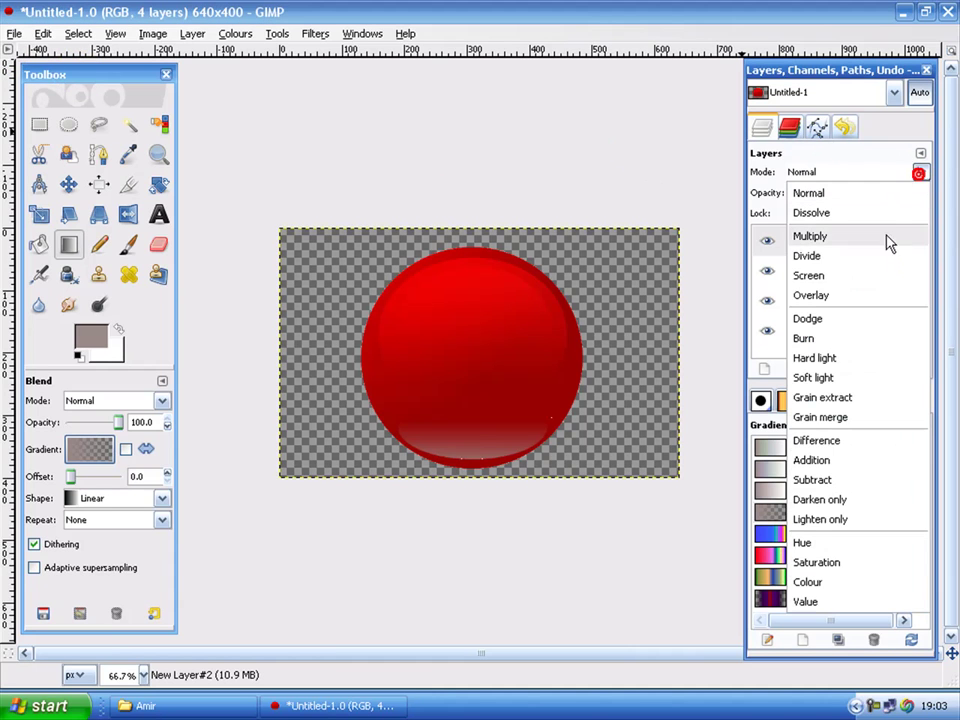
pyautogui.click(869, 300)
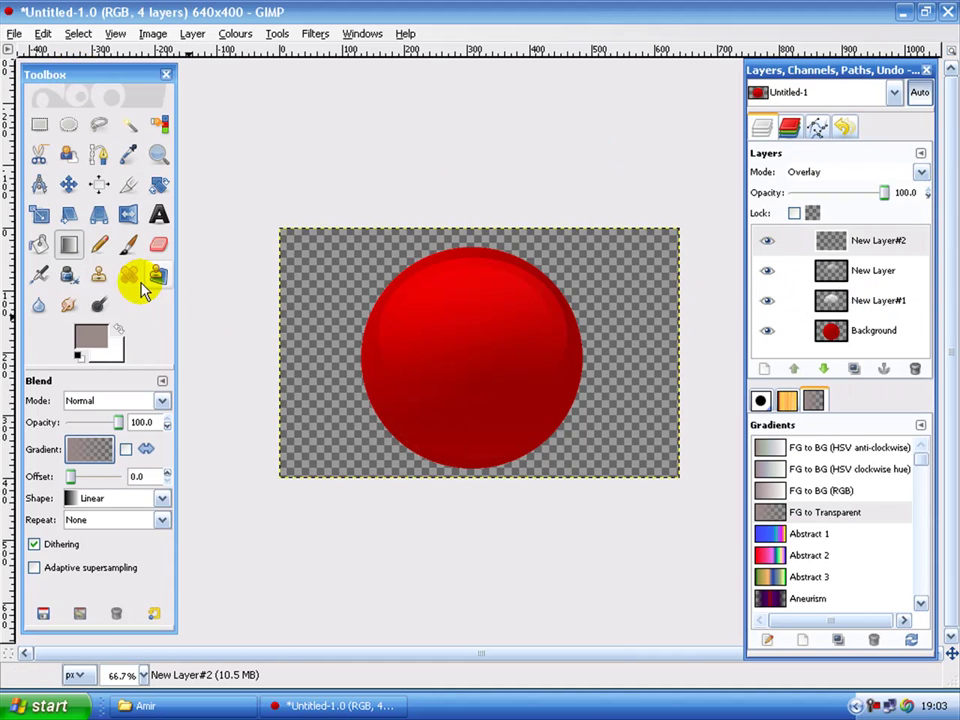
pyautogui.click(70, 185)
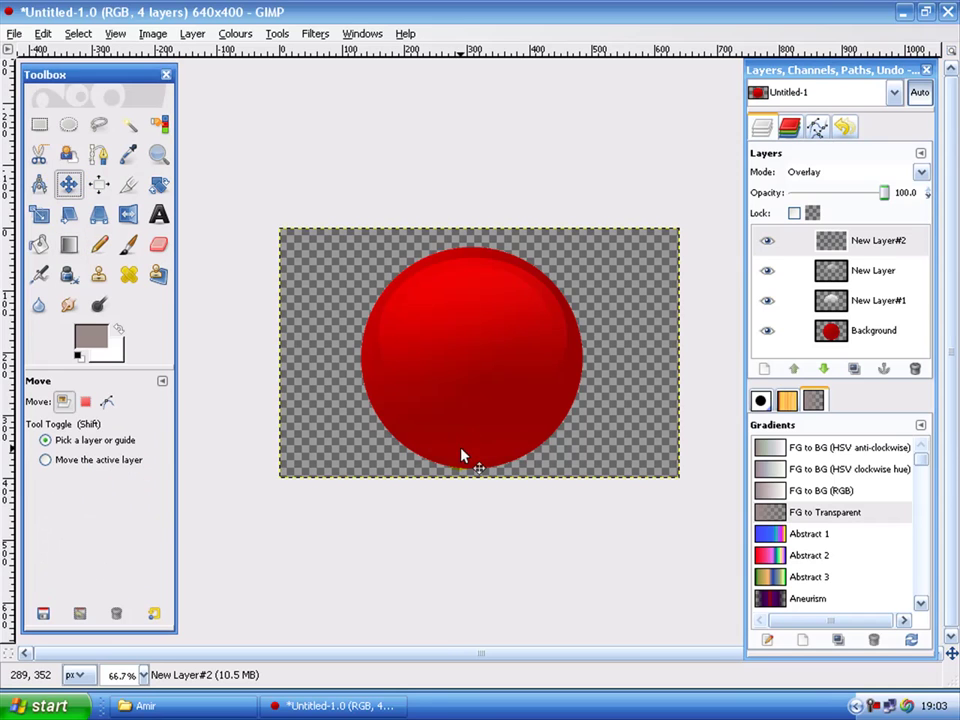
pyautogui.moveTo(462, 456); pyautogui.dragTo(465, 451)
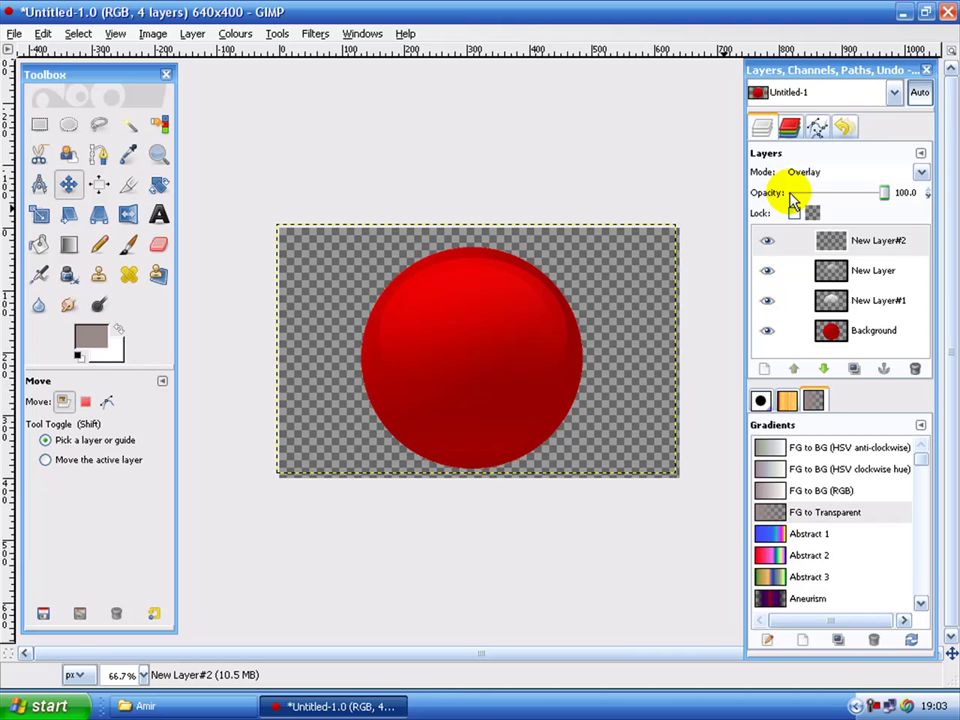
pyautogui.click(876, 246)
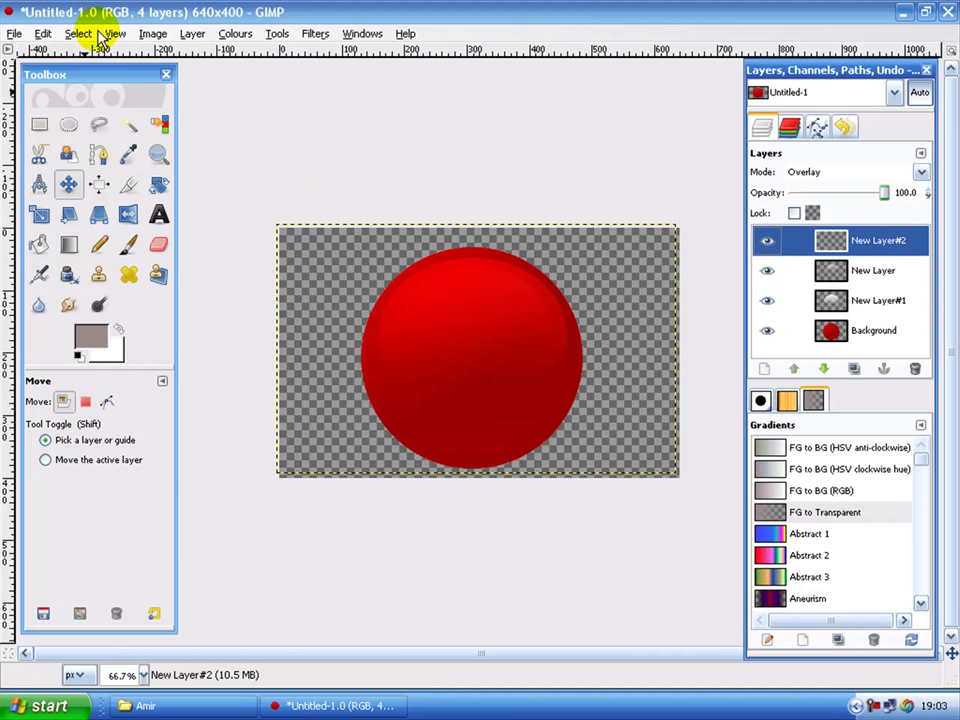
# Add a new transparent layer, New Layer#3, and make it active.
pyautogui.click(764, 369)
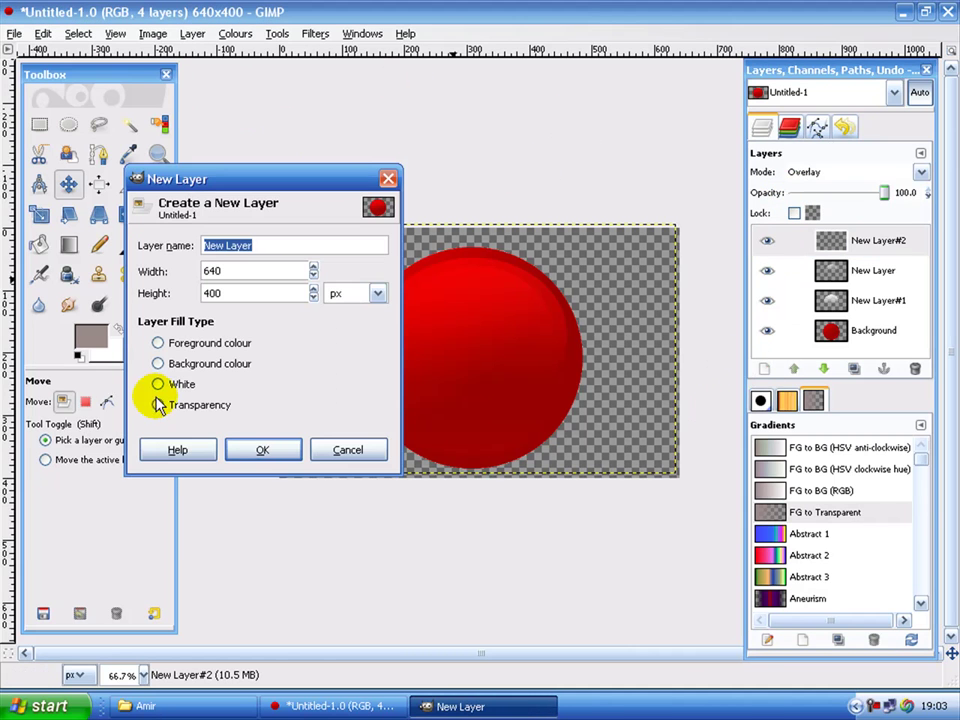
pyautogui.click(255, 450)
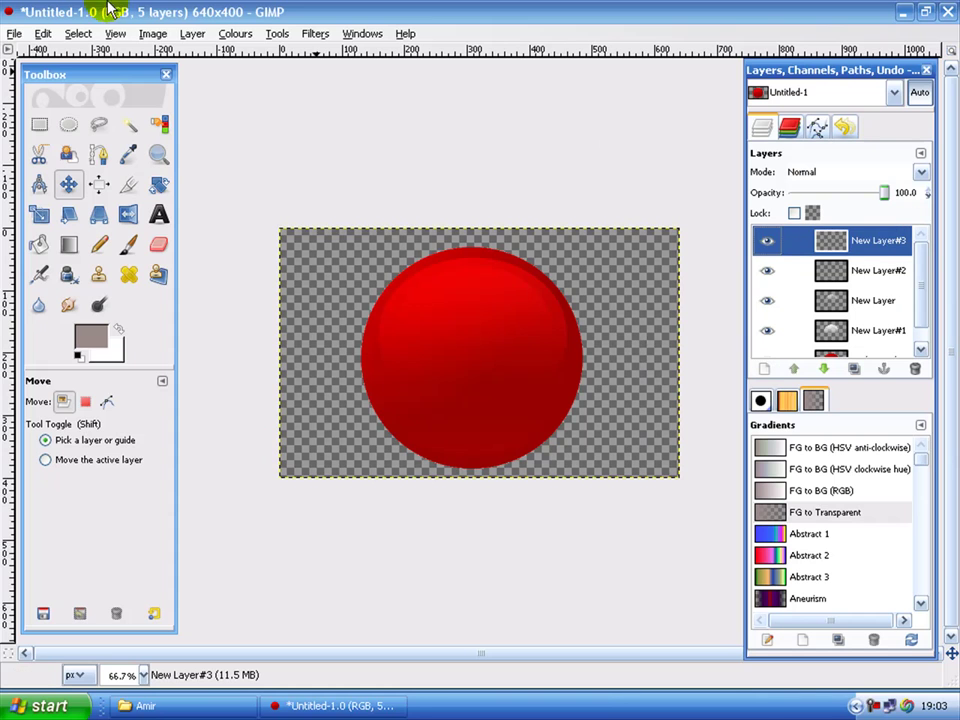
pyautogui.click(236, 33)
pyautogui.moveTo(78, 36)
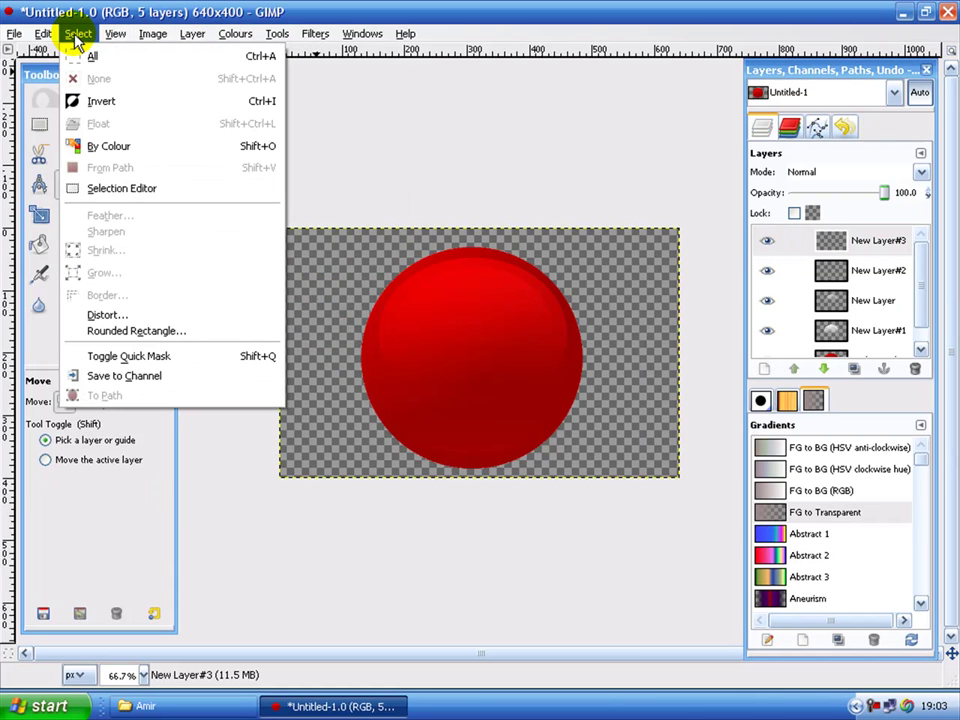
pyautogui.click(115, 33)
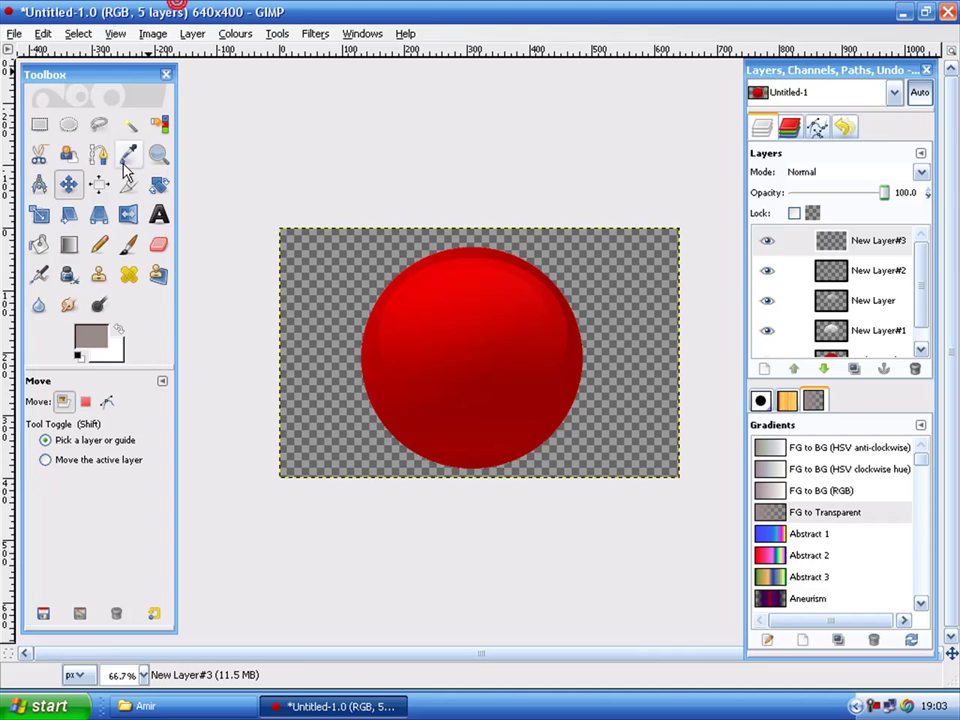
pyautogui.click(926, 266)
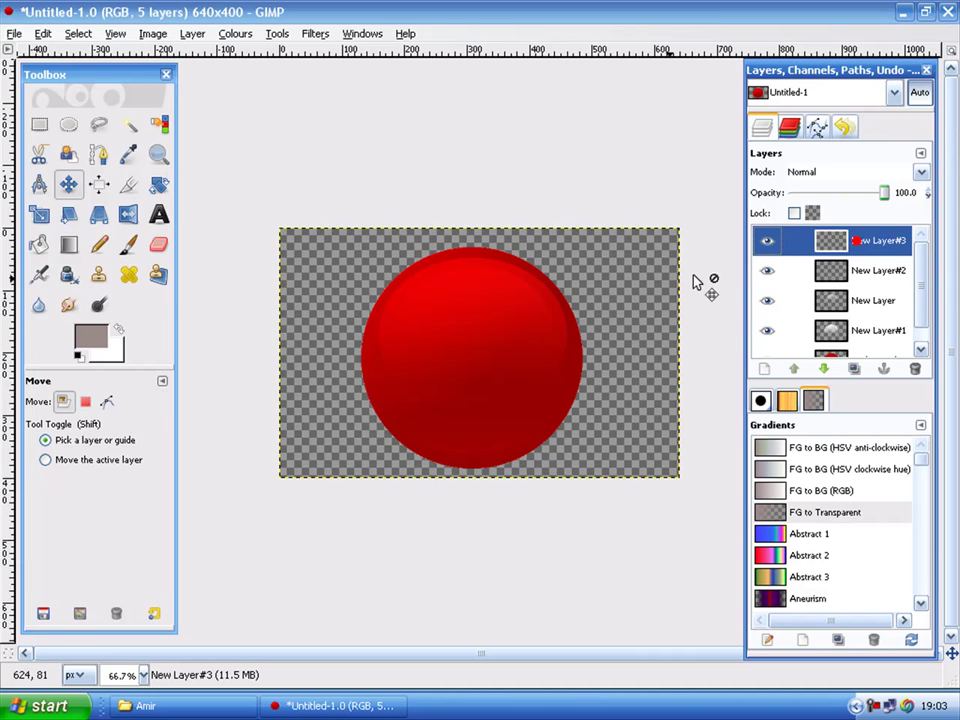
# Type HELLO into a text box drawn over the red ball.
pyautogui.click(158, 214)
pyautogui.press('Tab')
pyautogui.moveTo(407, 312); pyautogui.dragTo(540, 370)
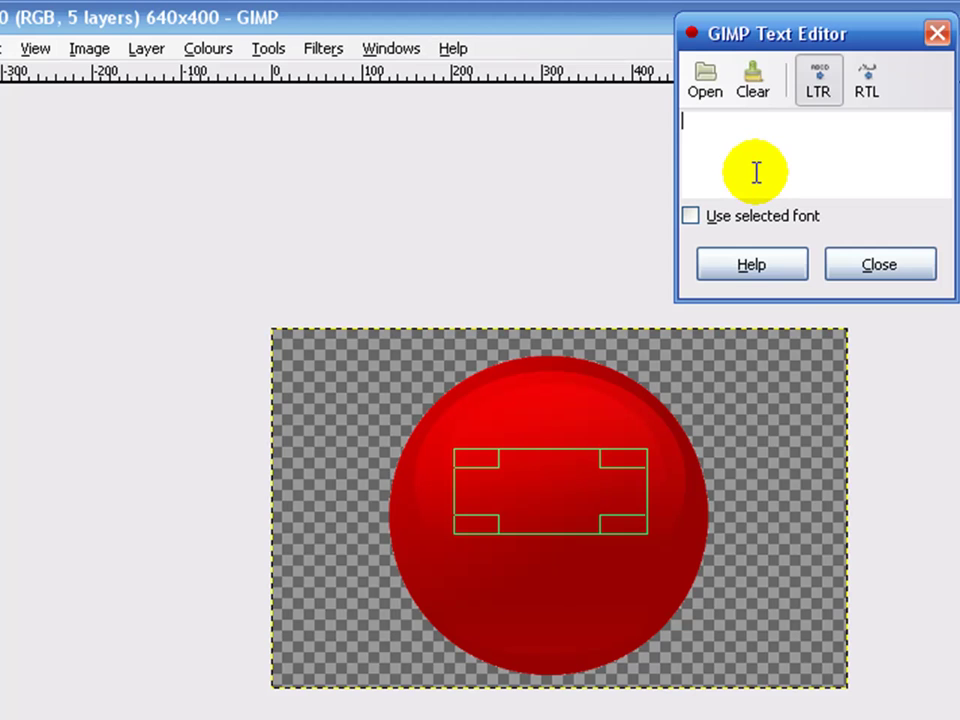
pyautogui.write('HELLO')
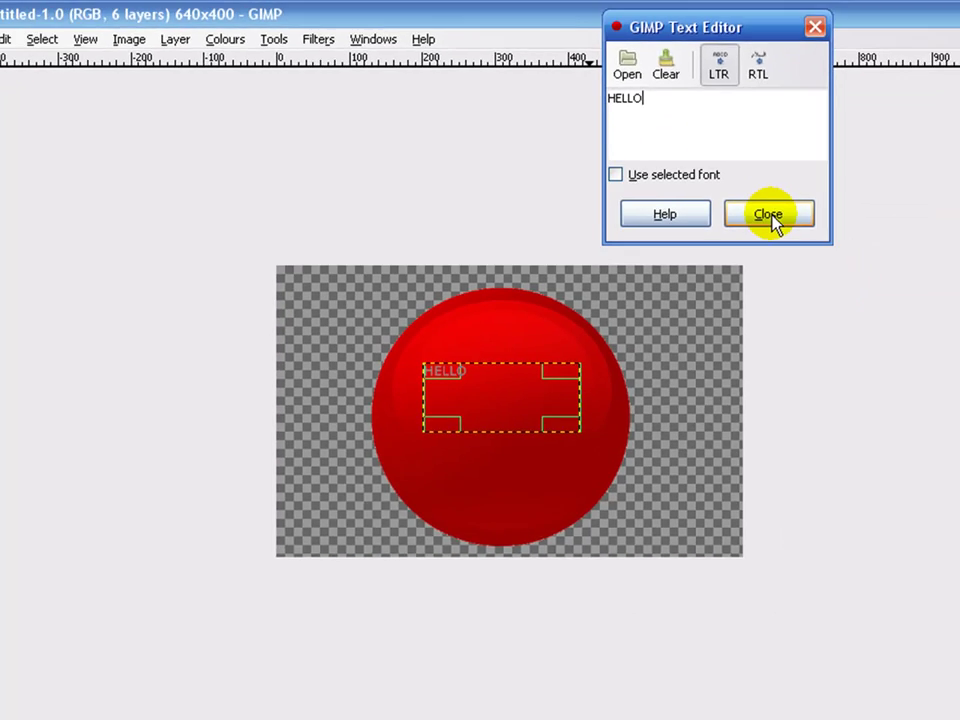
pyautogui.click(880, 265)
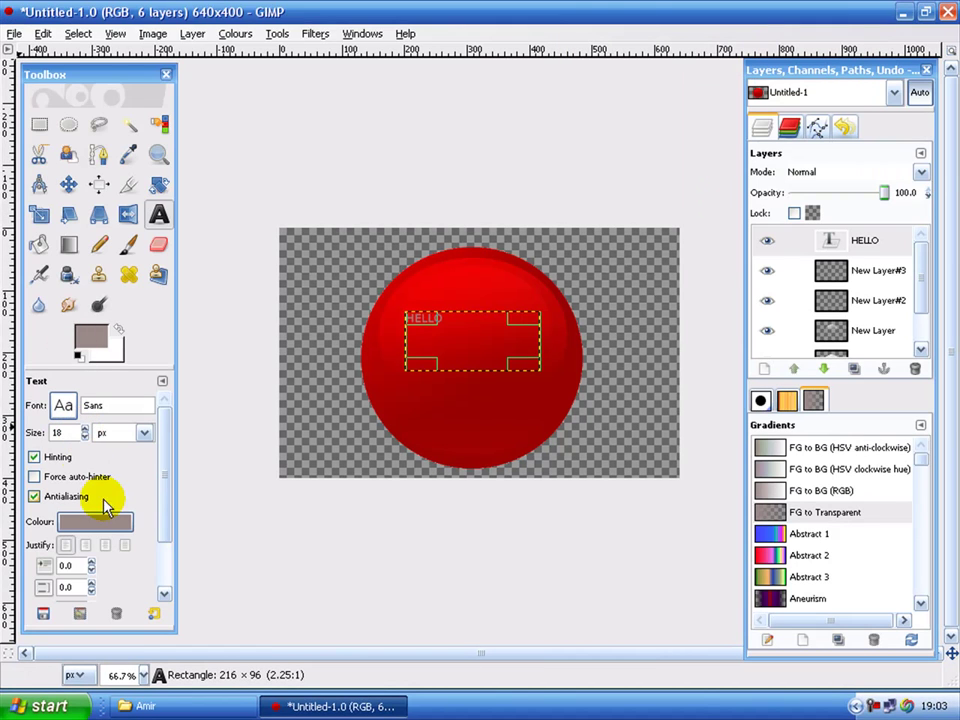
# Make the HELLO text black, 58 px, in Sans Bold.
pyautogui.click(97, 519)
pyautogui.moveTo(120, 189); pyautogui.dragTo(35, 90)
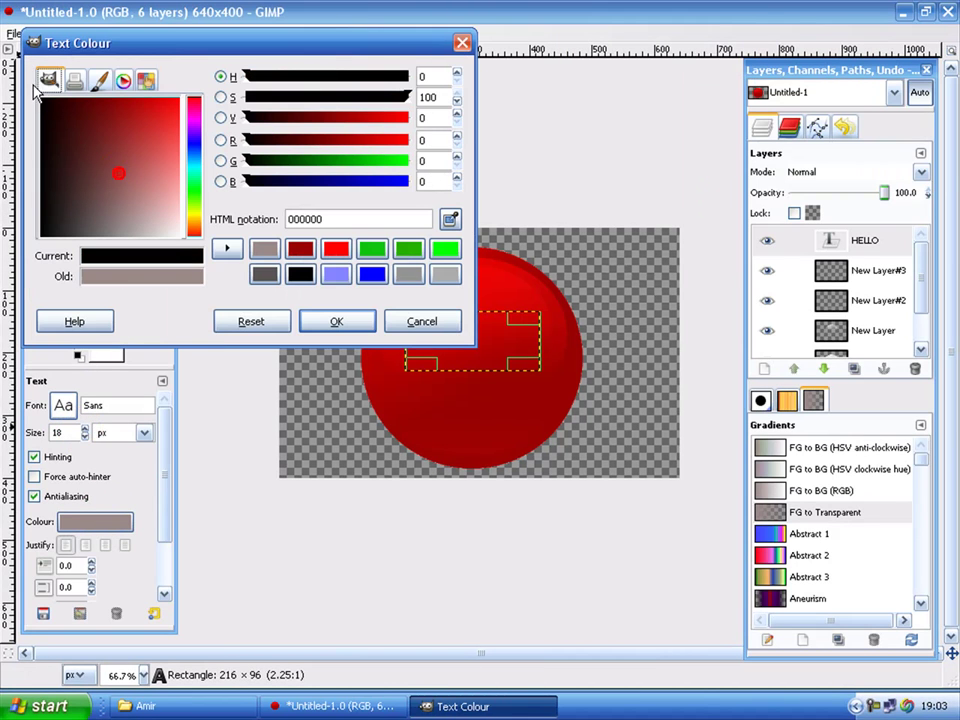
pyautogui.click(305, 316)
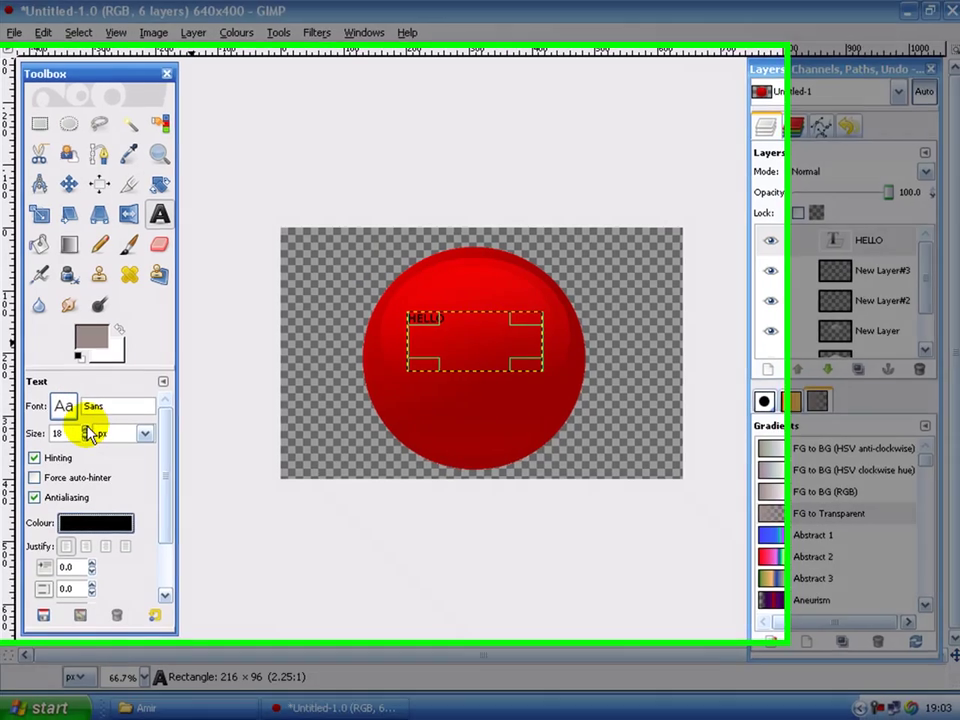
pyautogui.click(82, 431)
pyautogui.click(106, 465)
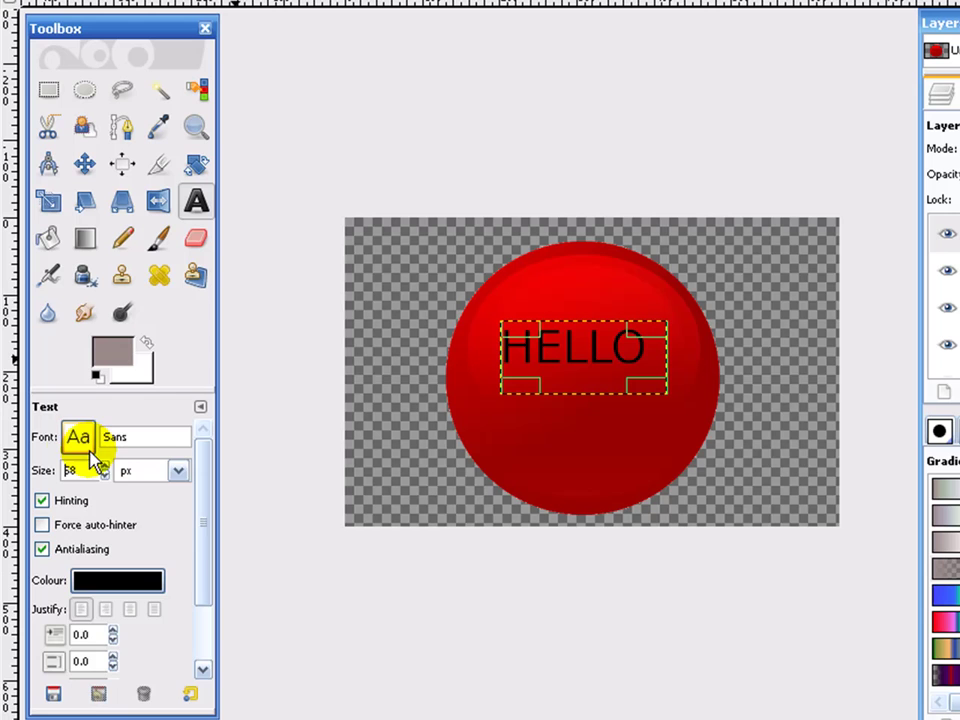
pyautogui.click(79, 447)
pyautogui.click(120, 510)
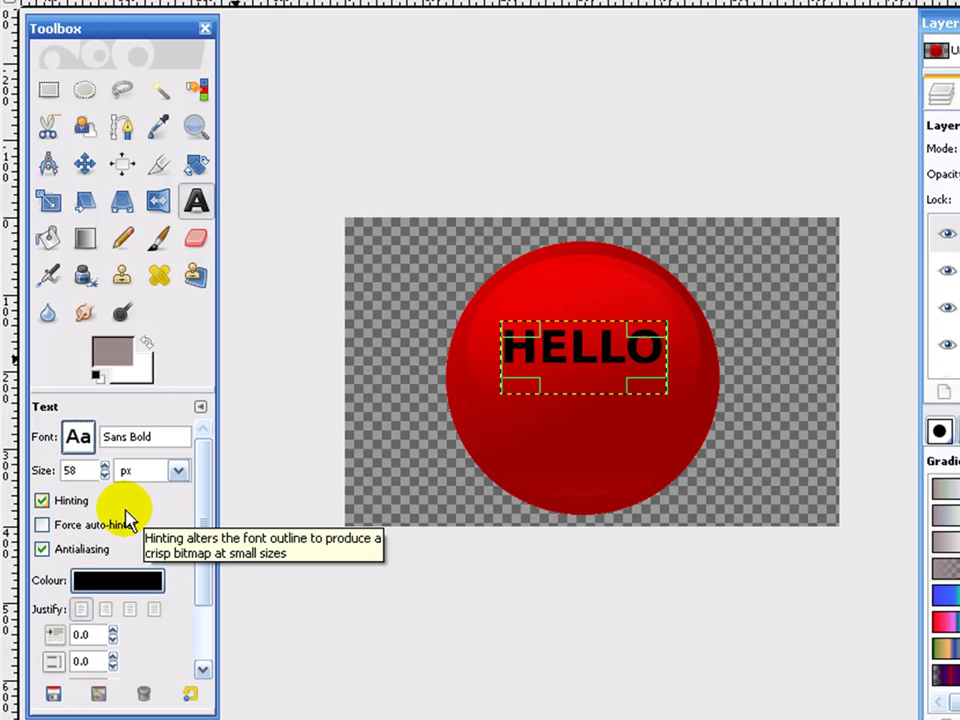
# Move the HELLO text down to the centre of the red button.
pyautogui.click(85, 162)
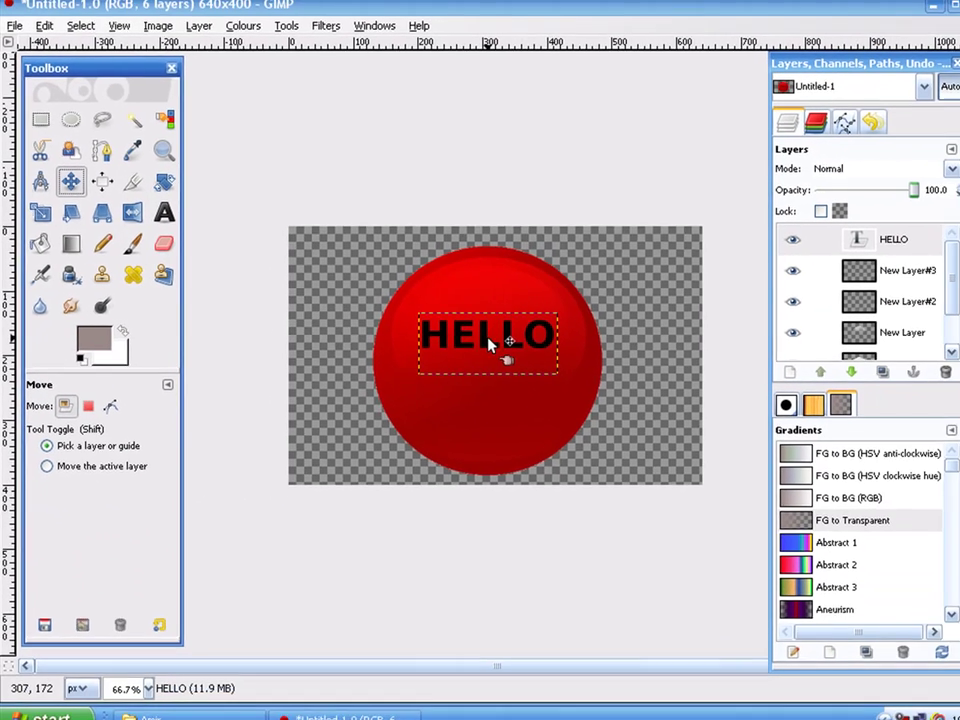
pyautogui.moveTo(482, 342); pyautogui.dragTo(485, 366)
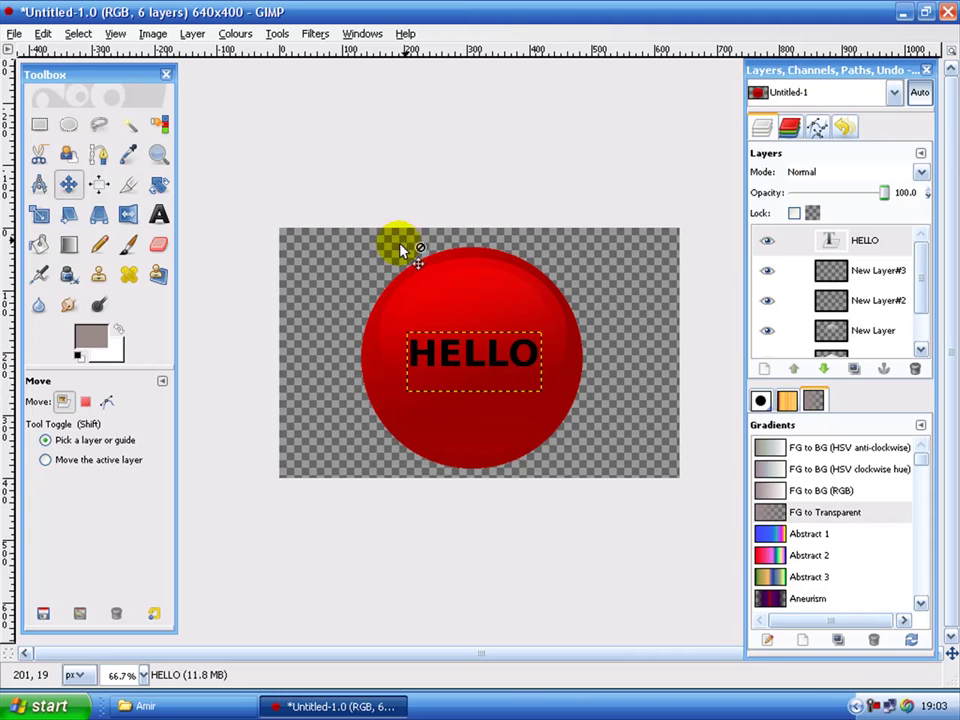
pyautogui.click(866, 242)
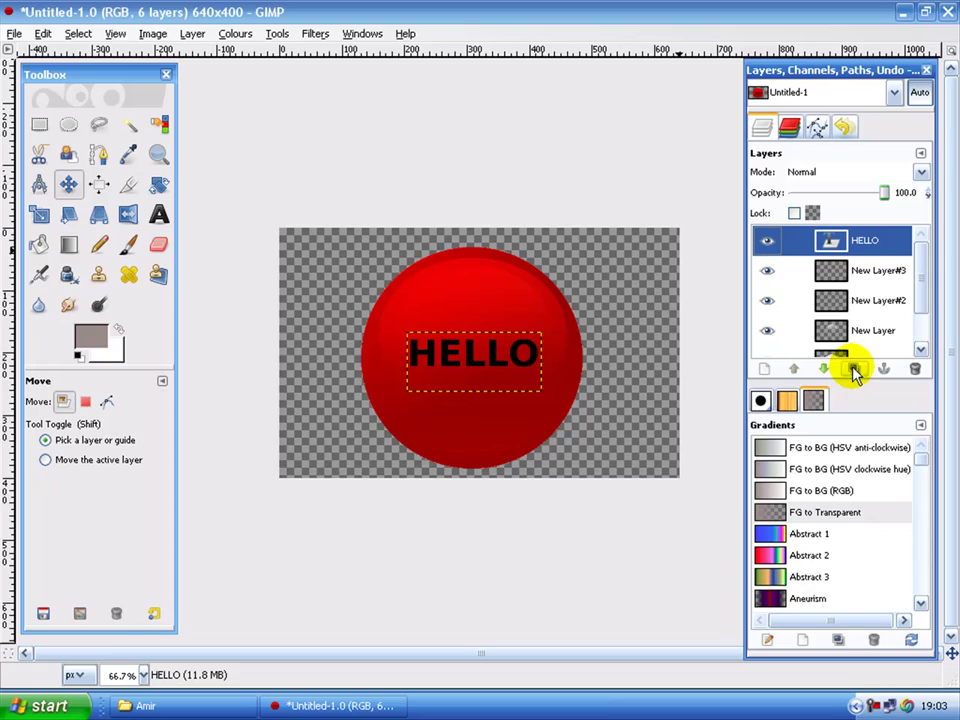
# Apply a Drop Shadow to HELLO with offset X 1, Y 1, blur radius 0, colour white.
pyautogui.click(233, 33)
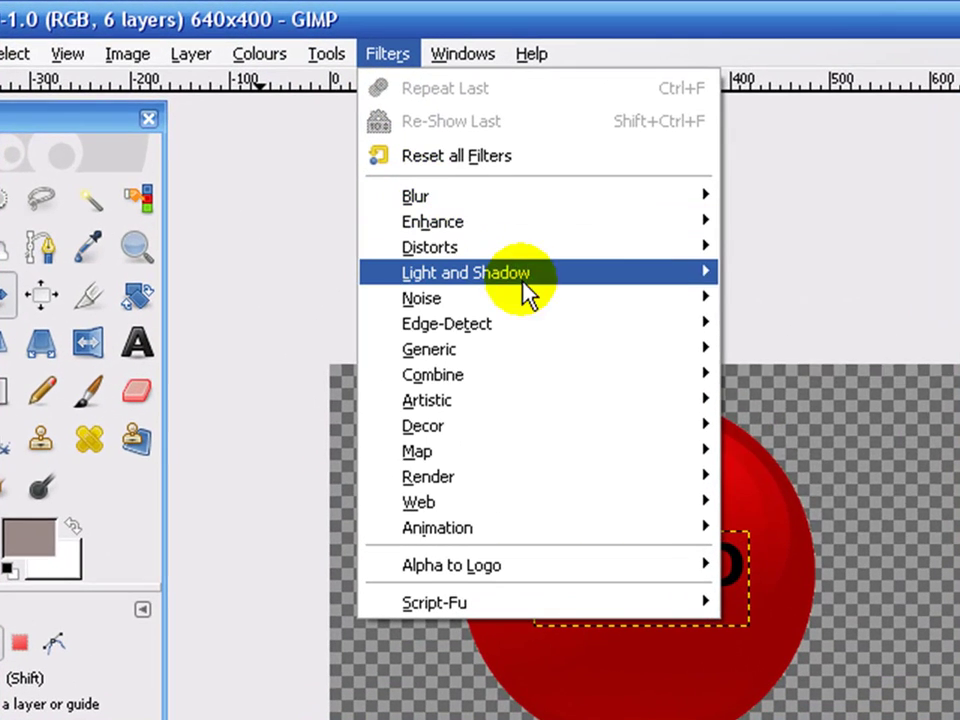
pyautogui.moveTo(668, 262)
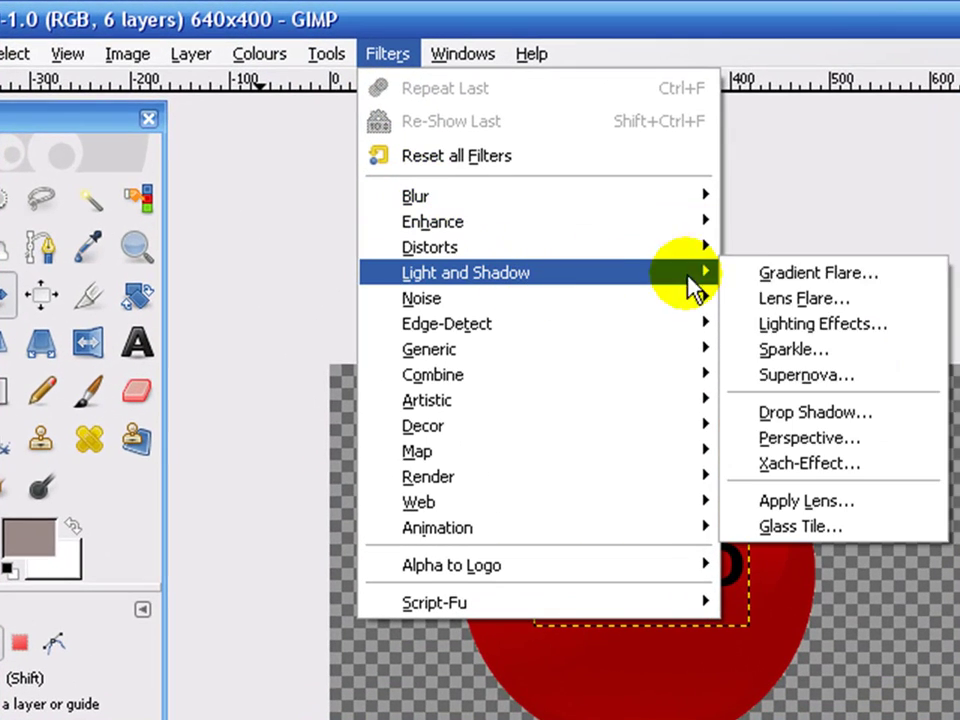
pyautogui.click(860, 415)
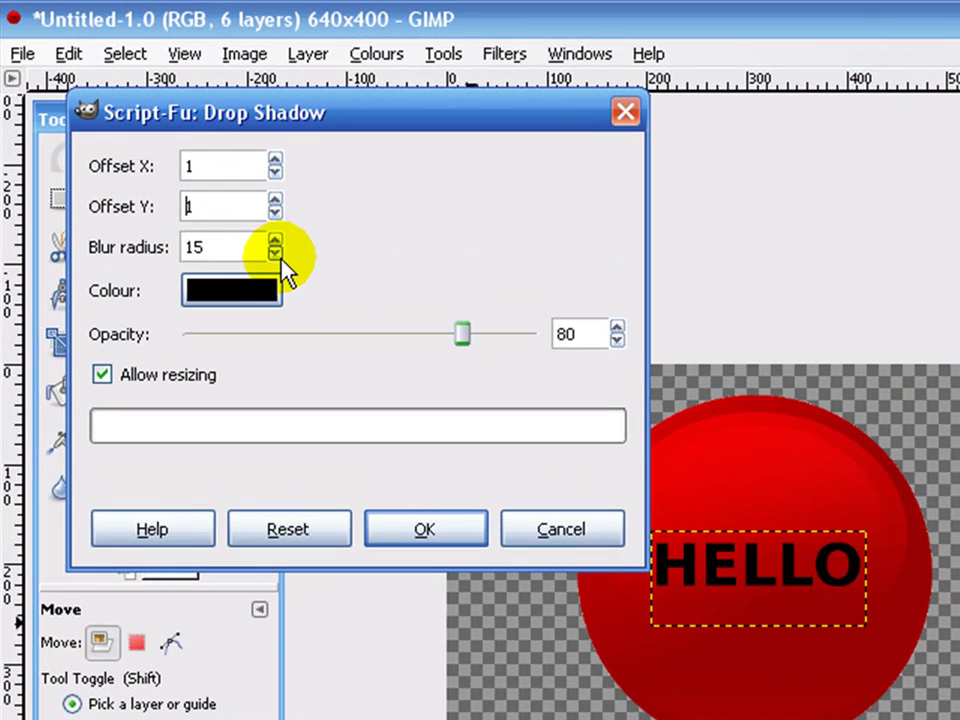
pyautogui.moveTo(275, 253); pyautogui.dragTo(275, 253)
pyautogui.click(275, 253)
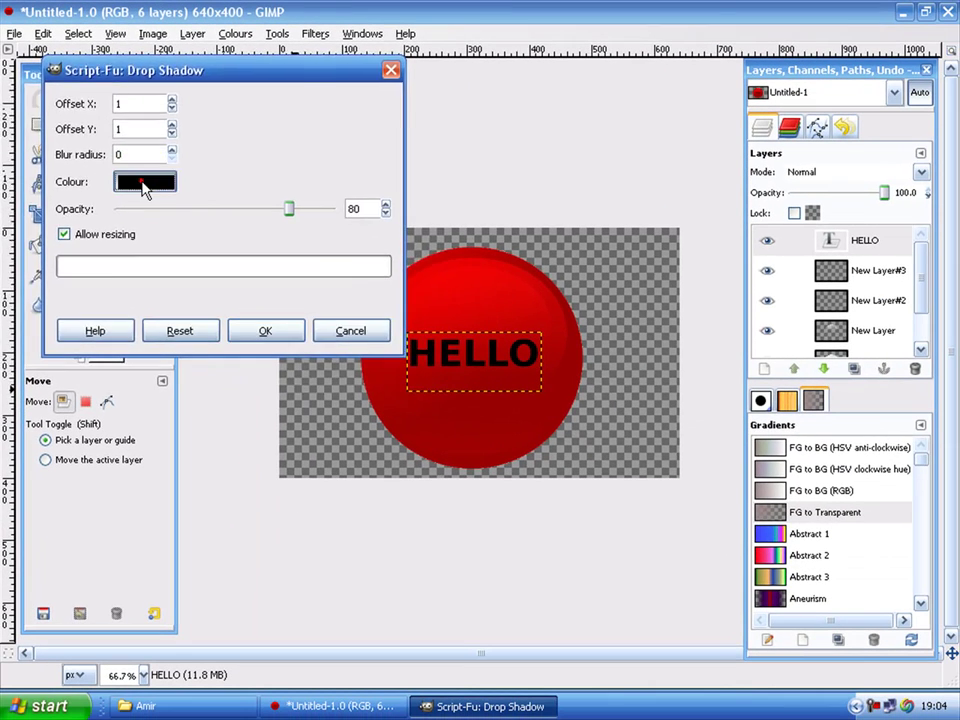
pyautogui.click(230, 288)
pyautogui.click(146, 270)
pyautogui.click(243, 439)
pyautogui.click(322, 361)
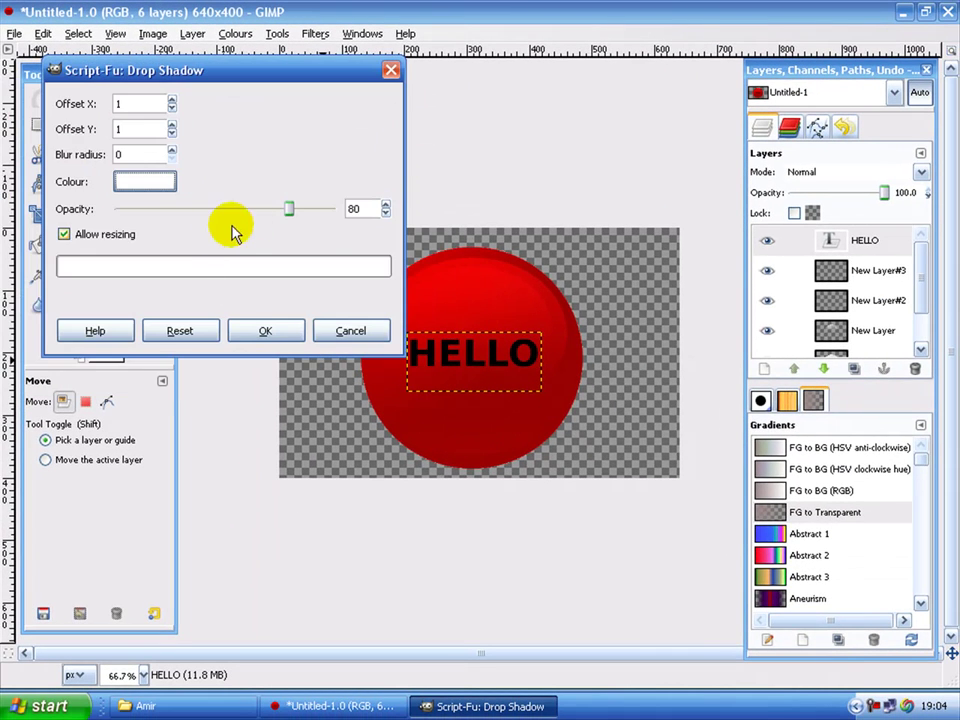
pyautogui.click(282, 333)
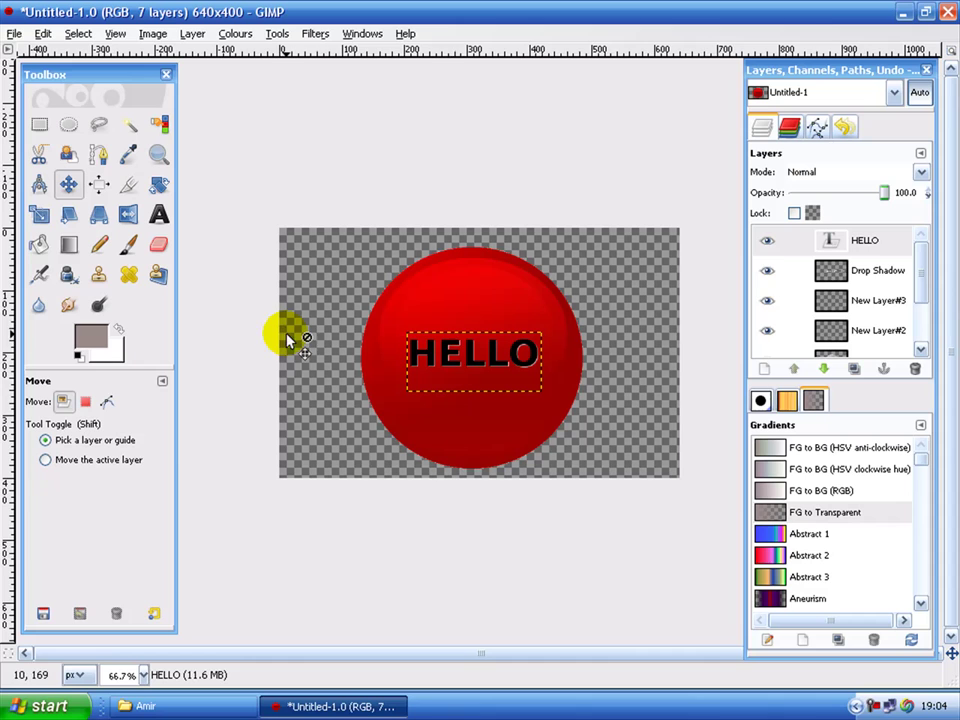
# Turn the HELLO layer's alpha into a selection and cut out the black letters.
pyautogui.click(865, 250)
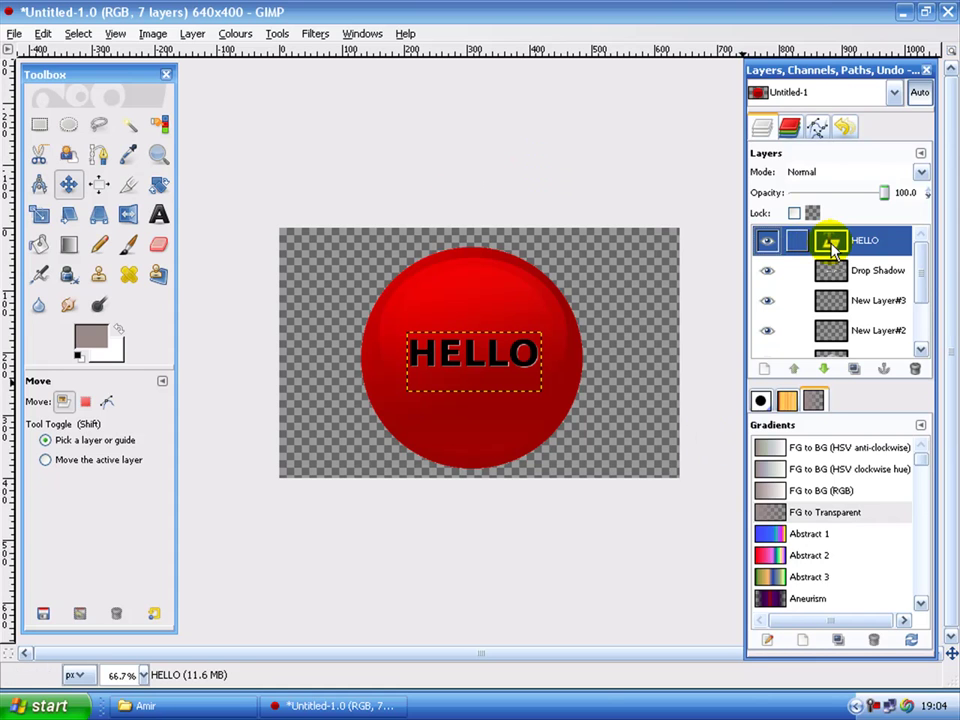
pyautogui.rightClick(825, 244)
pyautogui.click(742, 545)
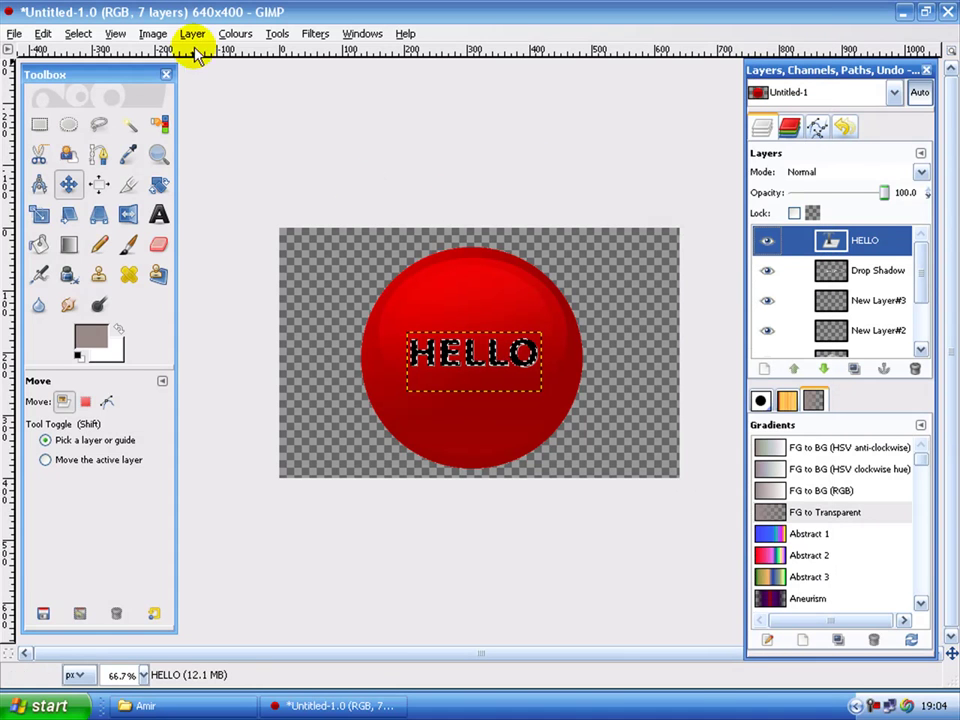
pyautogui.click(42, 33)
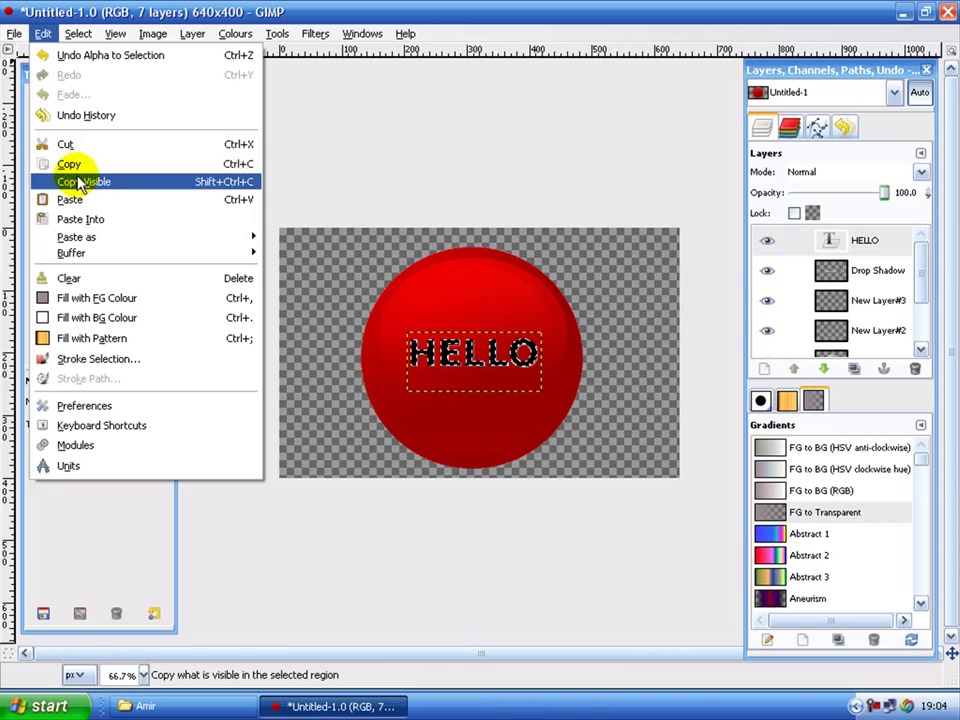
pyautogui.click(128, 144)
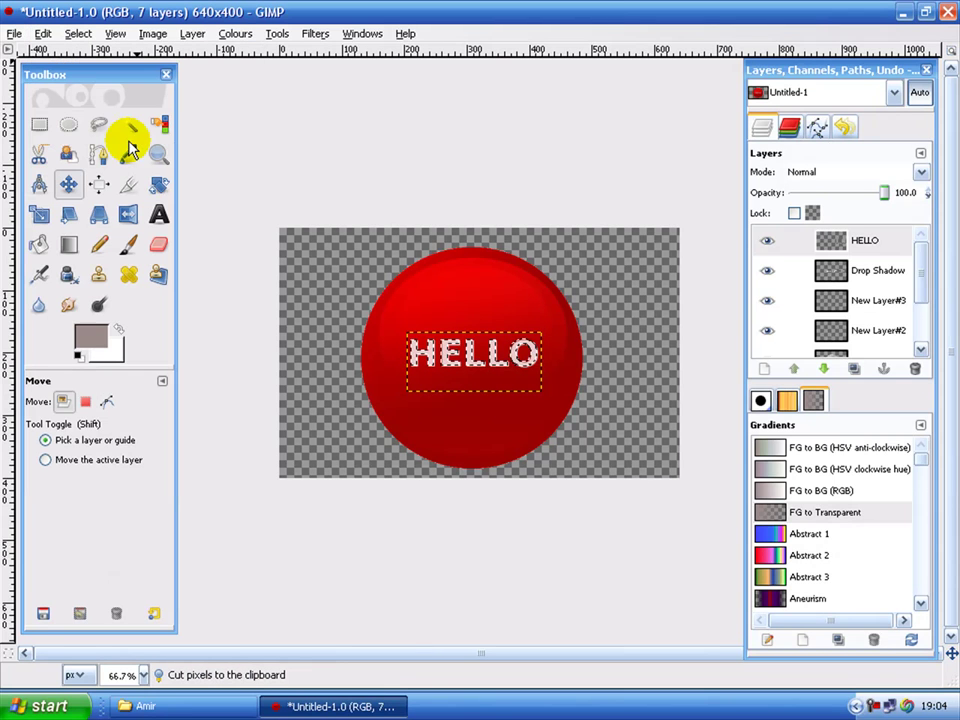
pyautogui.click(276, 33)
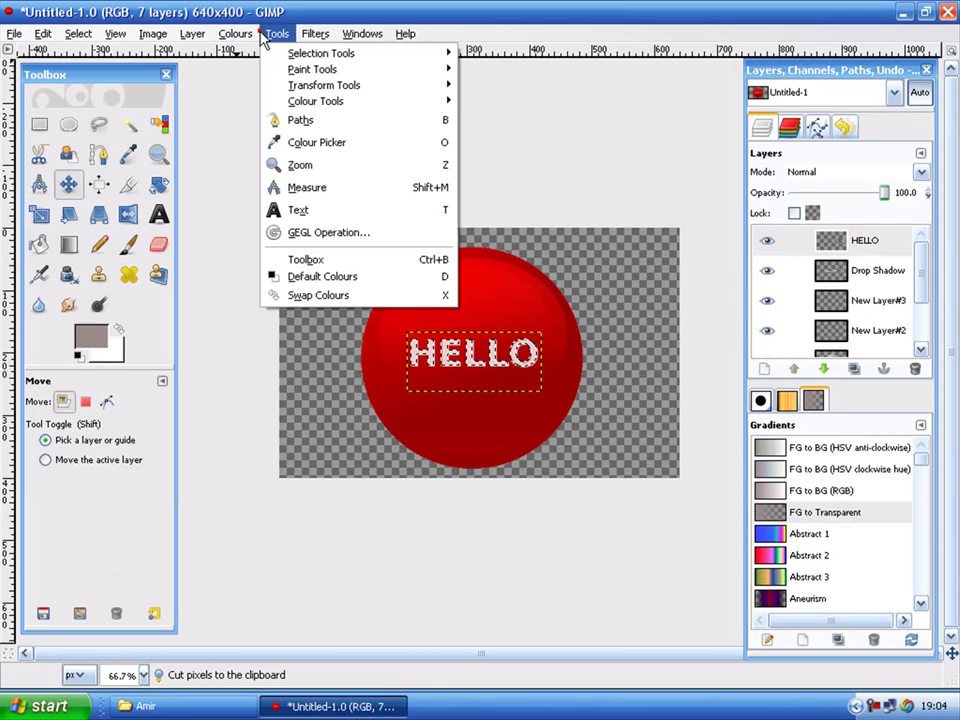
# Add a sharp black drop shadow to HELLO with offset -1, -1 and blur 0.
pyautogui.moveTo(315, 33)
pyautogui.moveTo(346, 160)
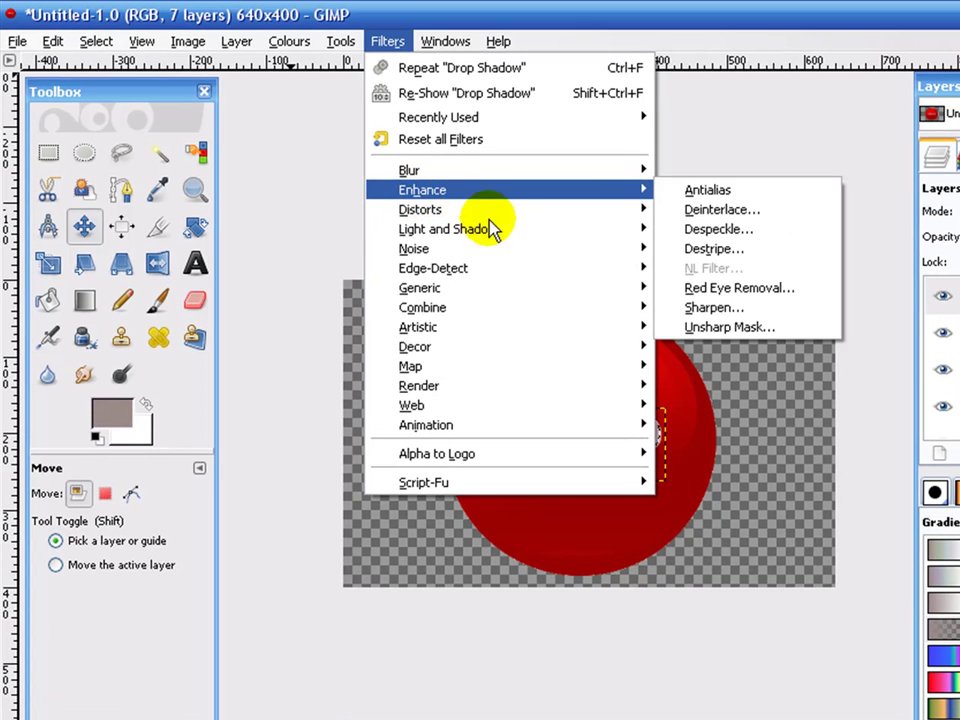
pyautogui.moveTo(545, 232)
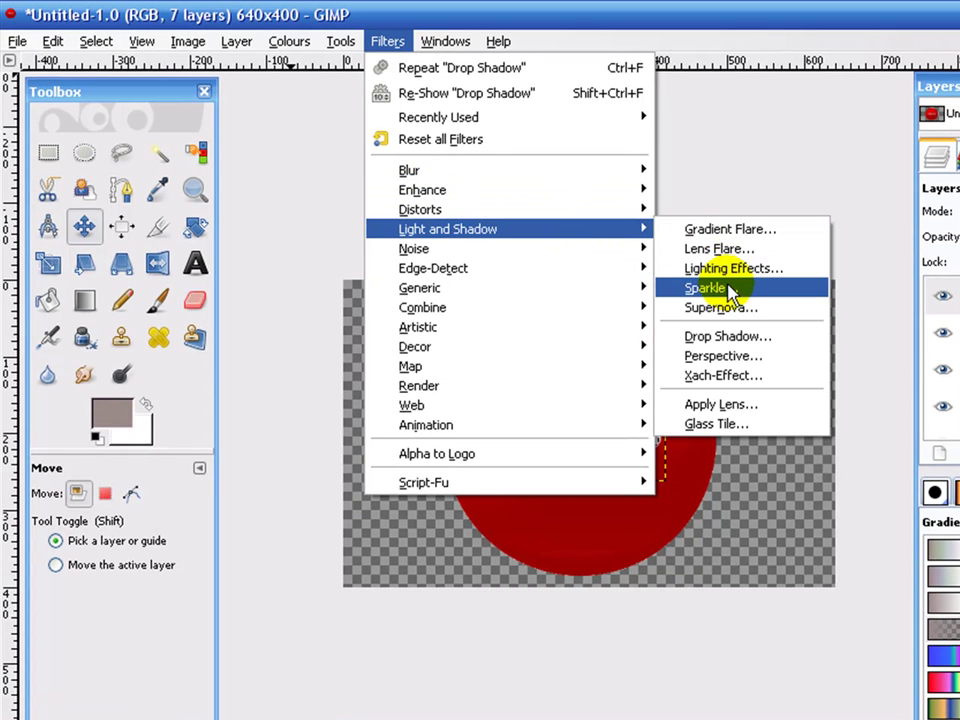
pyautogui.click(727, 336)
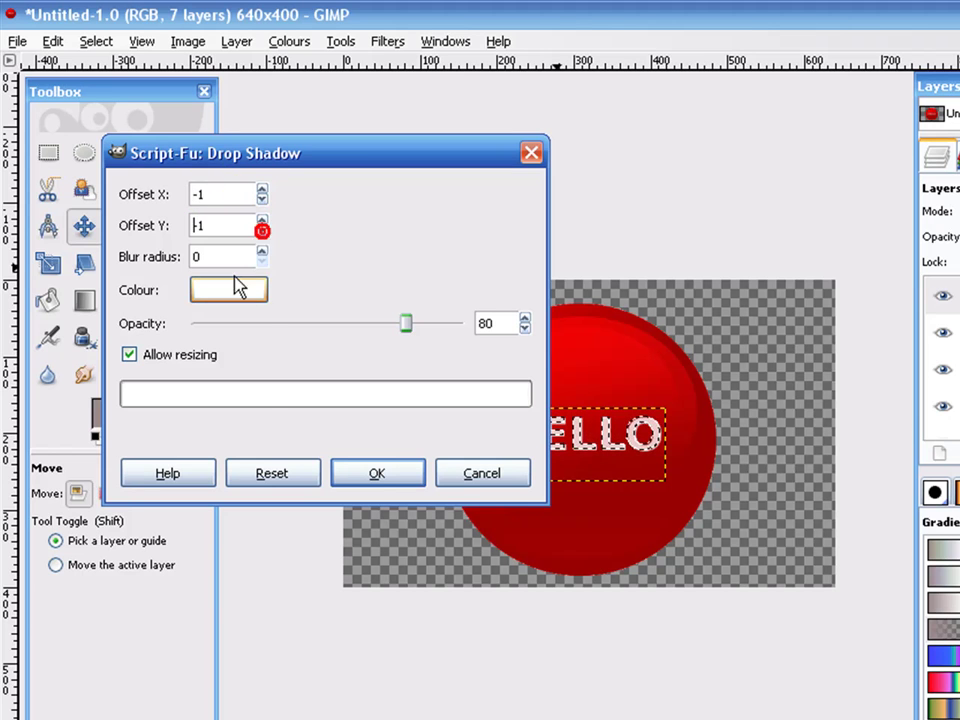
pyautogui.click(245, 300)
pyautogui.moveTo(170, 297); pyautogui.dragTo(5, 190)
pyautogui.click(437, 516)
pyautogui.click(402, 471)
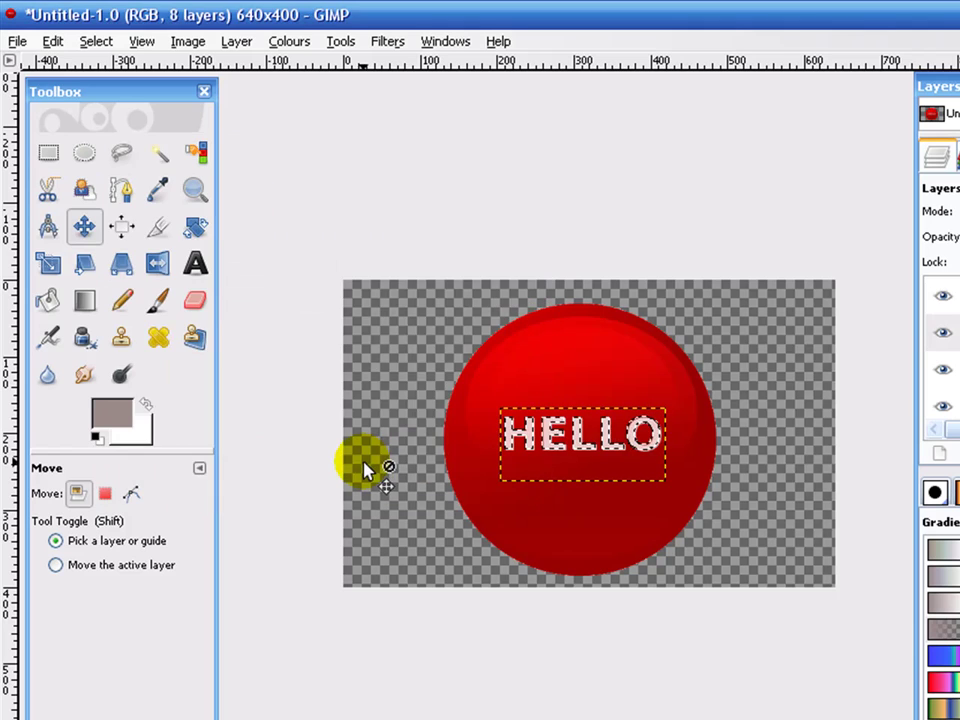
# Make the new Drop Shadow#1 layer the active layer.
pyautogui.click(96, 42)
pyautogui.click(96, 42)
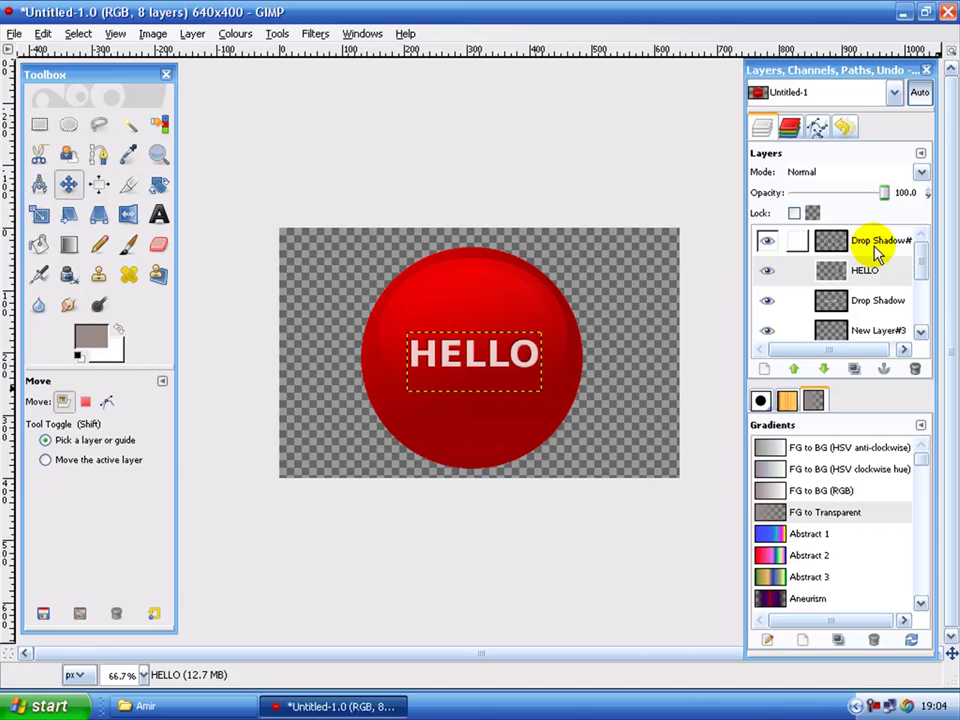
pyautogui.click(876, 252)
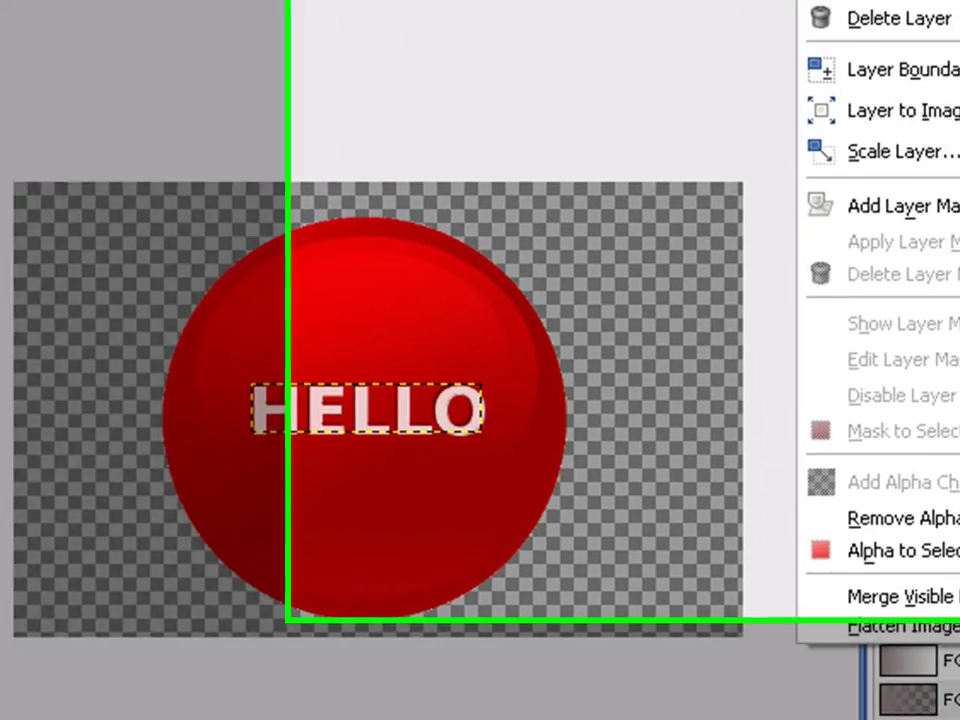
# Merge the HELLO layer down into the shadow beneath and select the Drop Shadow layer.
pyautogui.click(696, 90)
pyautogui.rightClick(790, 310)
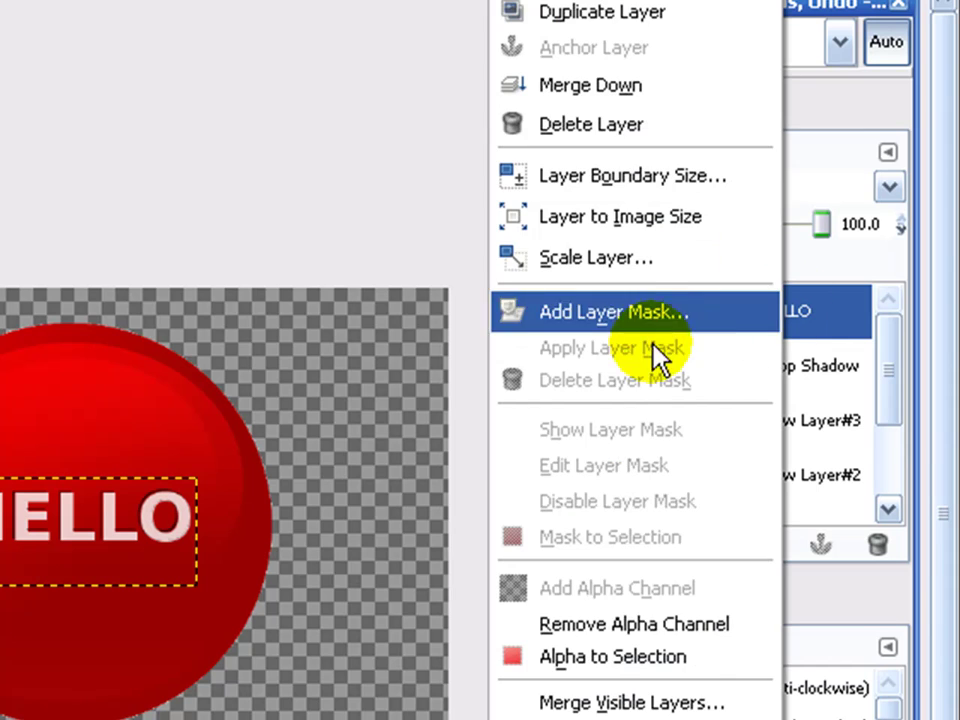
pyautogui.click(632, 86)
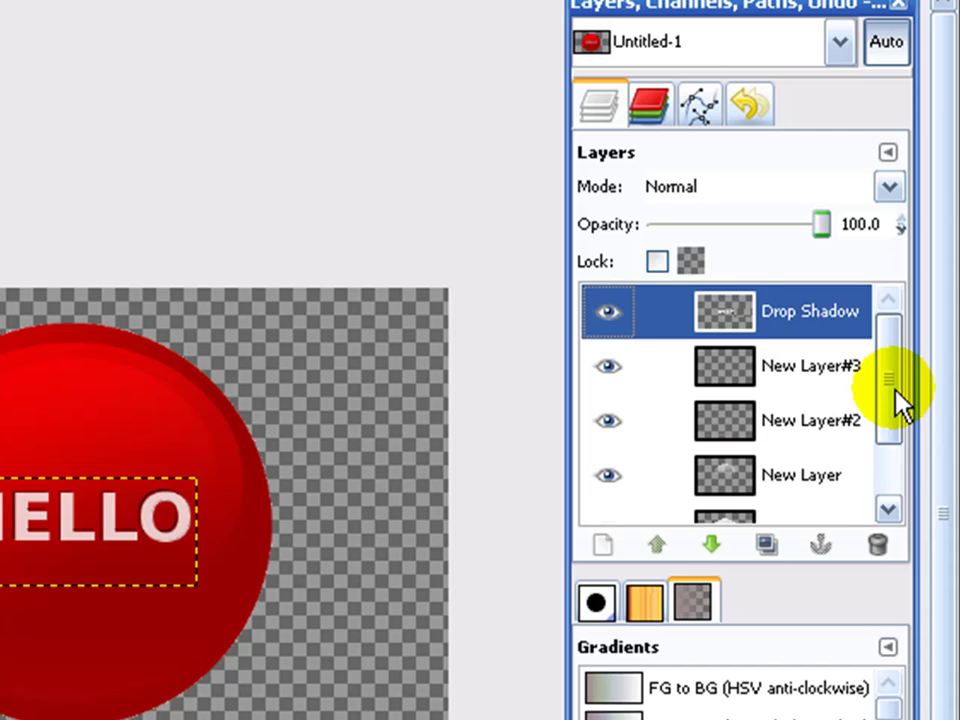
pyautogui.moveTo(895, 408); pyautogui.dragTo(915, 345)
pyautogui.click(889, 186)
pyautogui.click(889, 186)
pyautogui.click(823, 322)
# Try Overlay, Divide, Normal and Hard light, settle on Soft light, and nudge HELLO slightly lower.
pyautogui.click(889, 186)
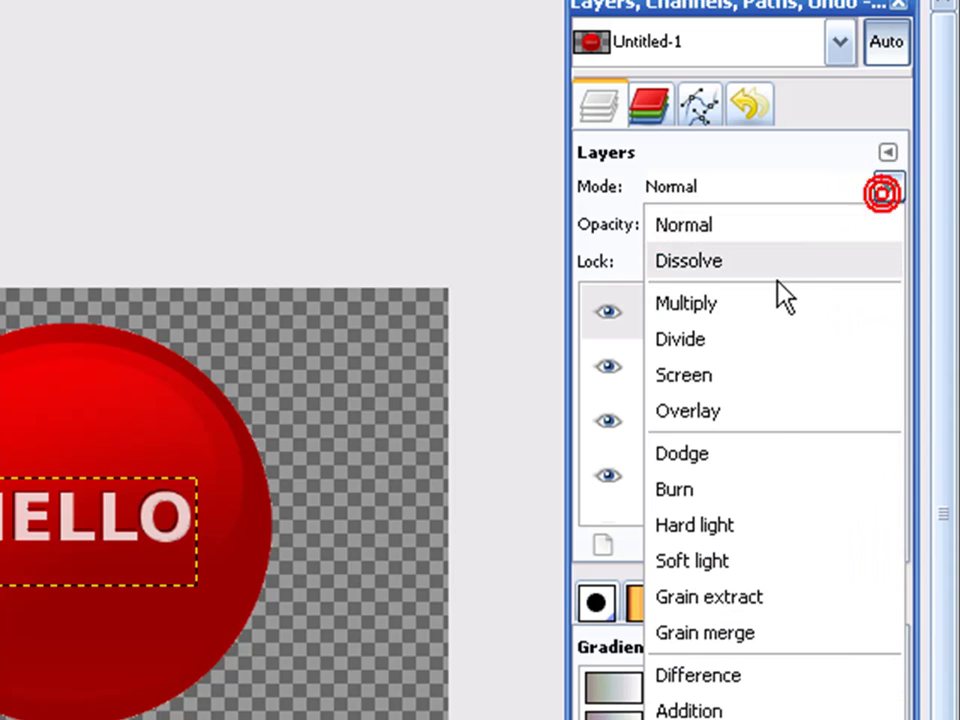
pyautogui.click(757, 424)
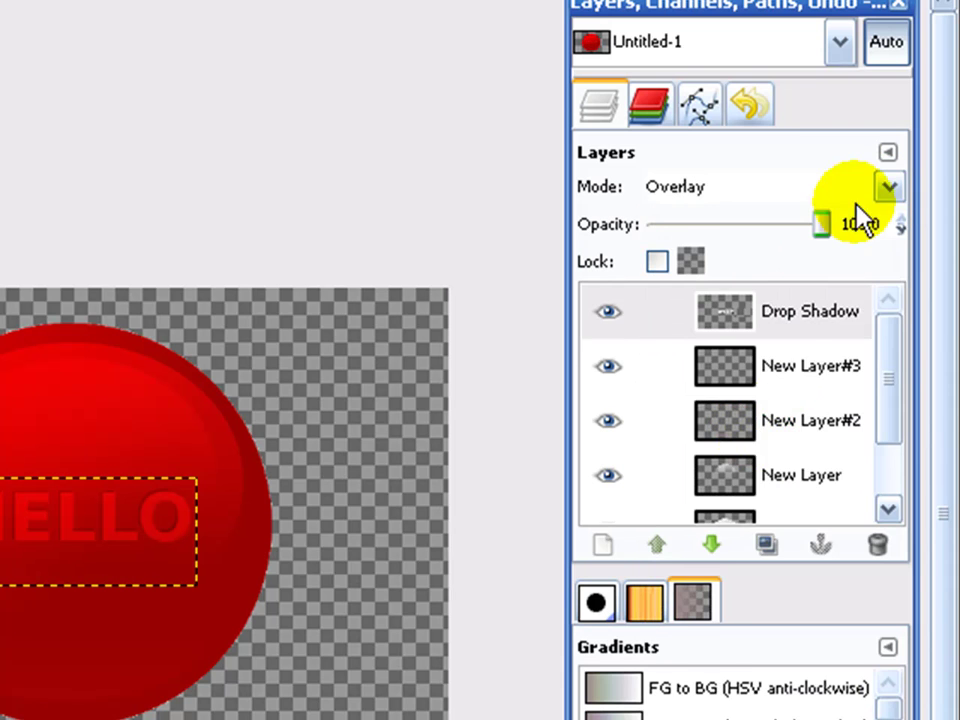
pyautogui.click(882, 188)
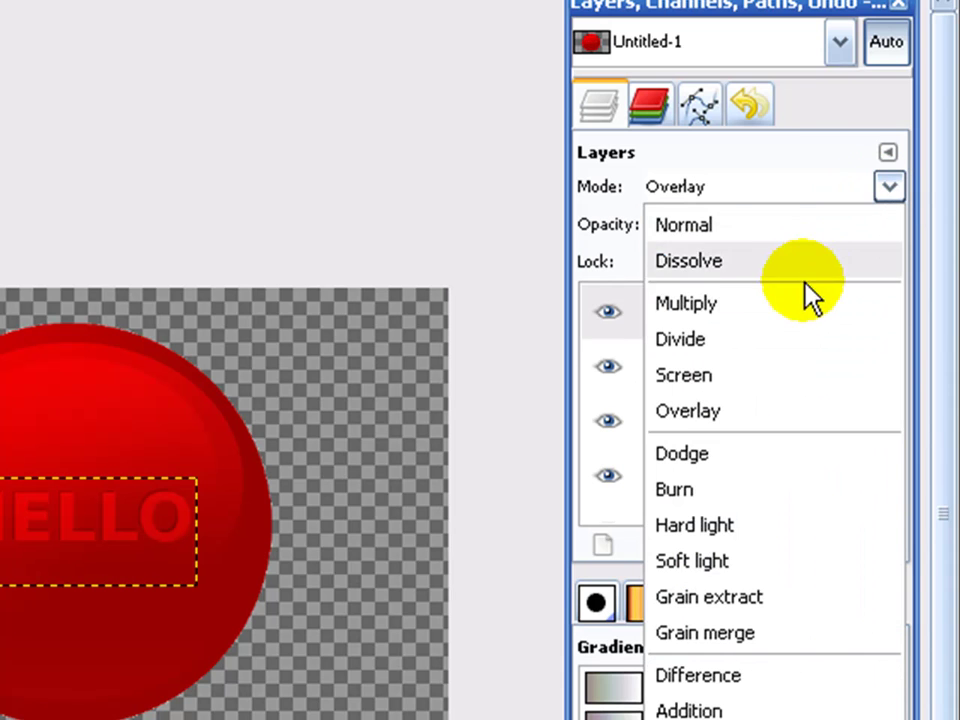
pyautogui.click(806, 338)
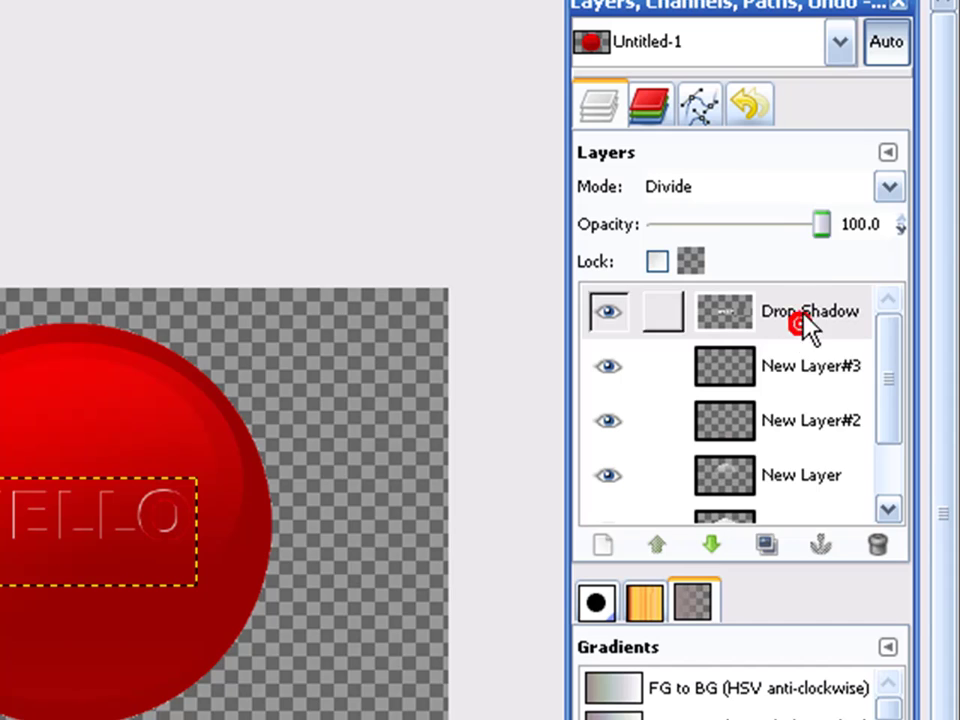
pyautogui.click(891, 187)
pyautogui.click(777, 225)
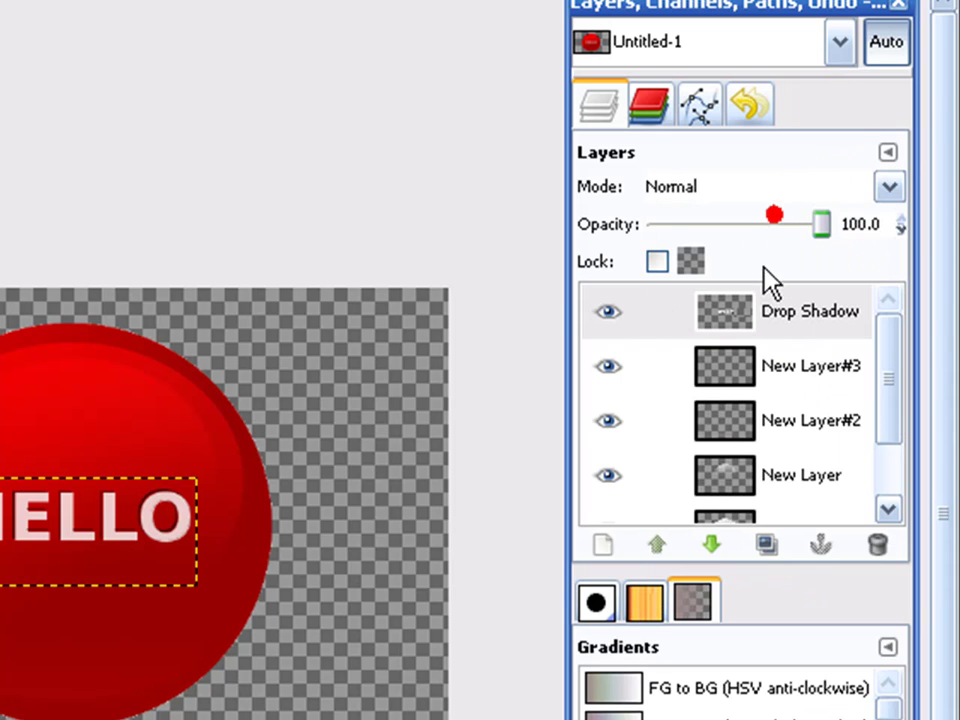
pyautogui.click(889, 188)
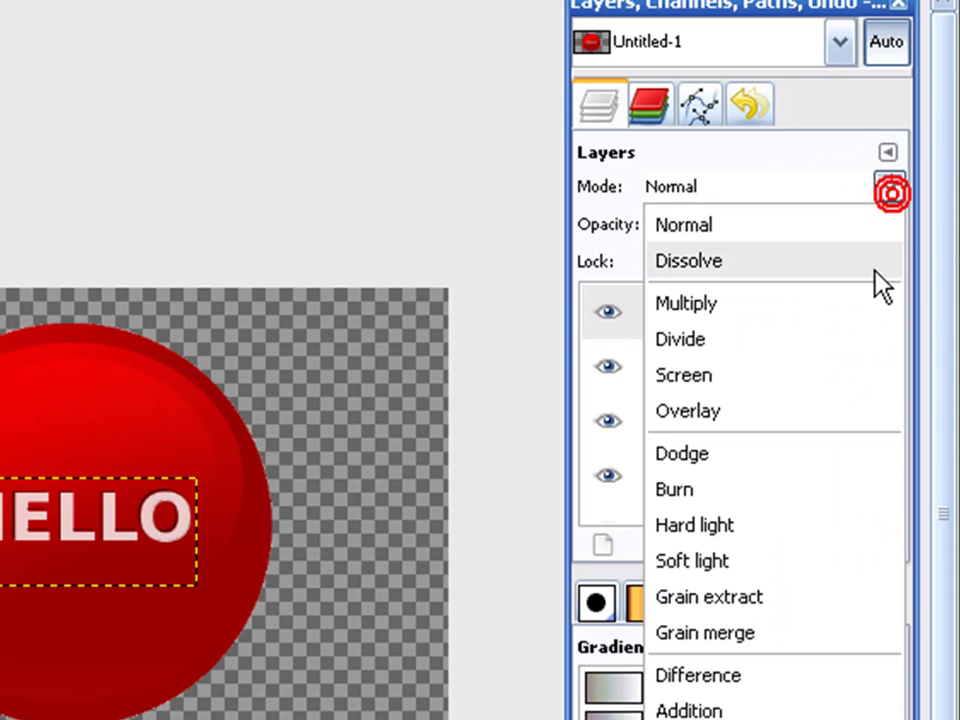
pyautogui.click(766, 525)
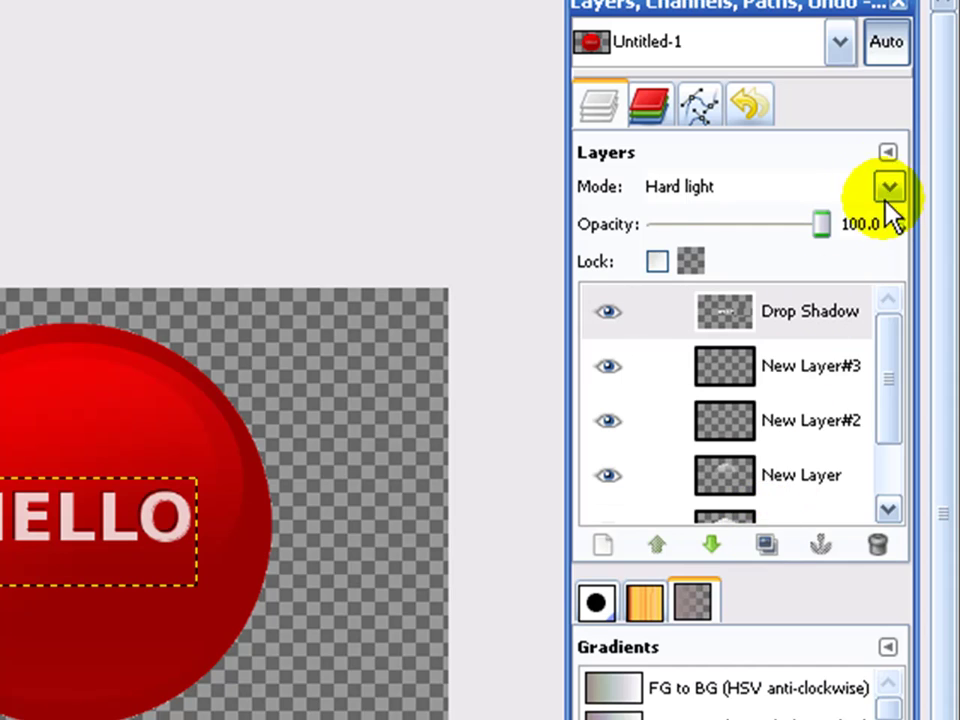
pyautogui.click(888, 188)
pyautogui.click(763, 565)
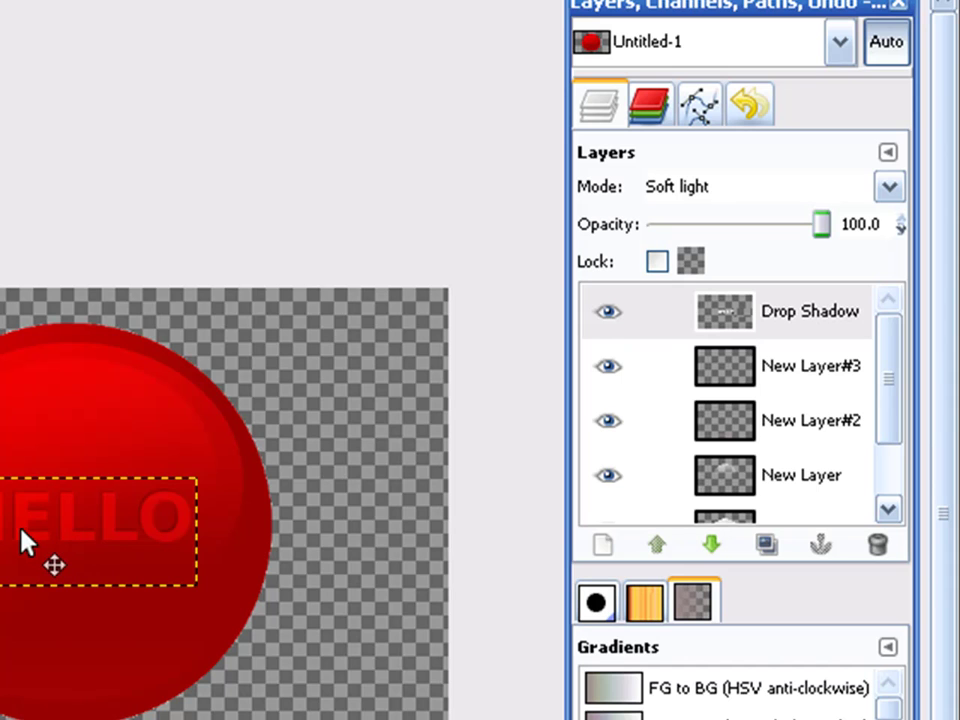
pyautogui.moveTo(21, 531); pyautogui.dragTo(20, 546)
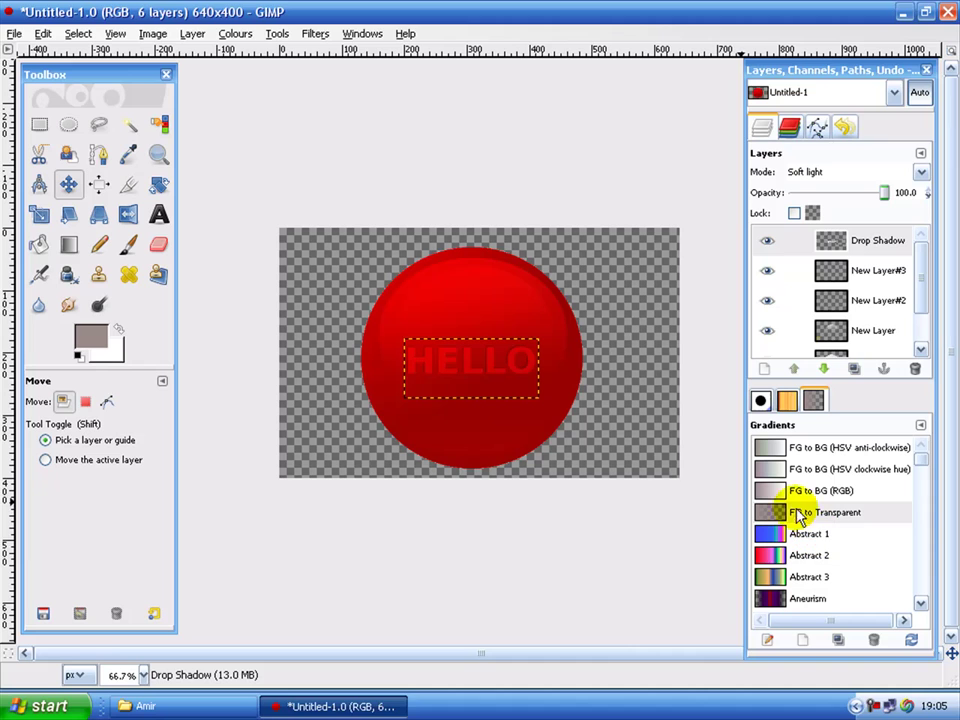
# Add New Layer#4 above the Drop Shadow layer and make it active.
pyautogui.click(860, 240)
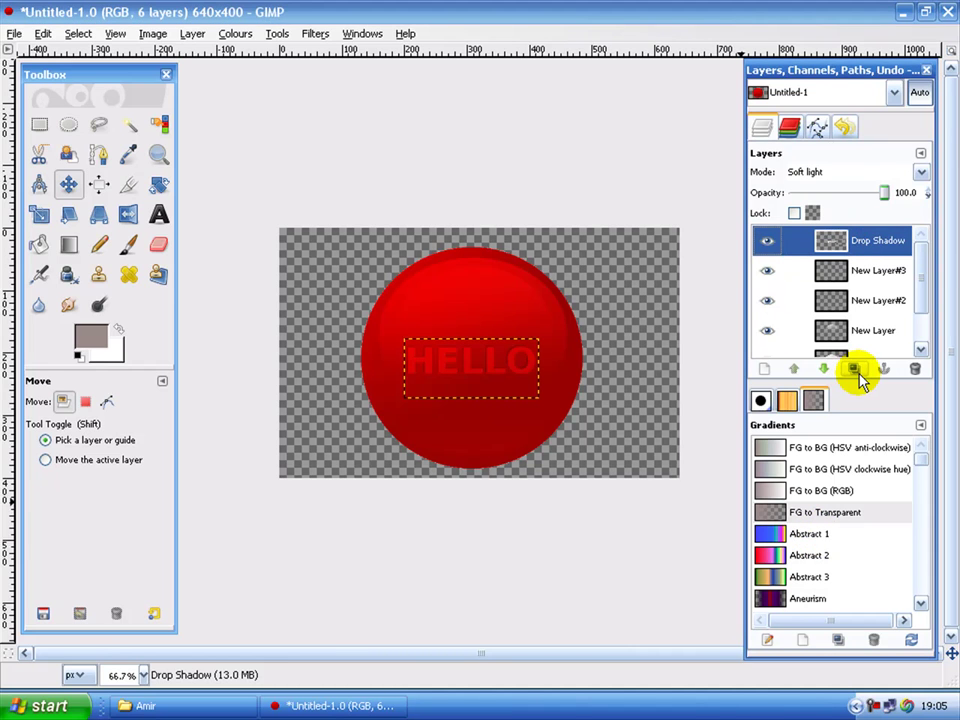
pyautogui.click(763, 368)
pyautogui.click(265, 450)
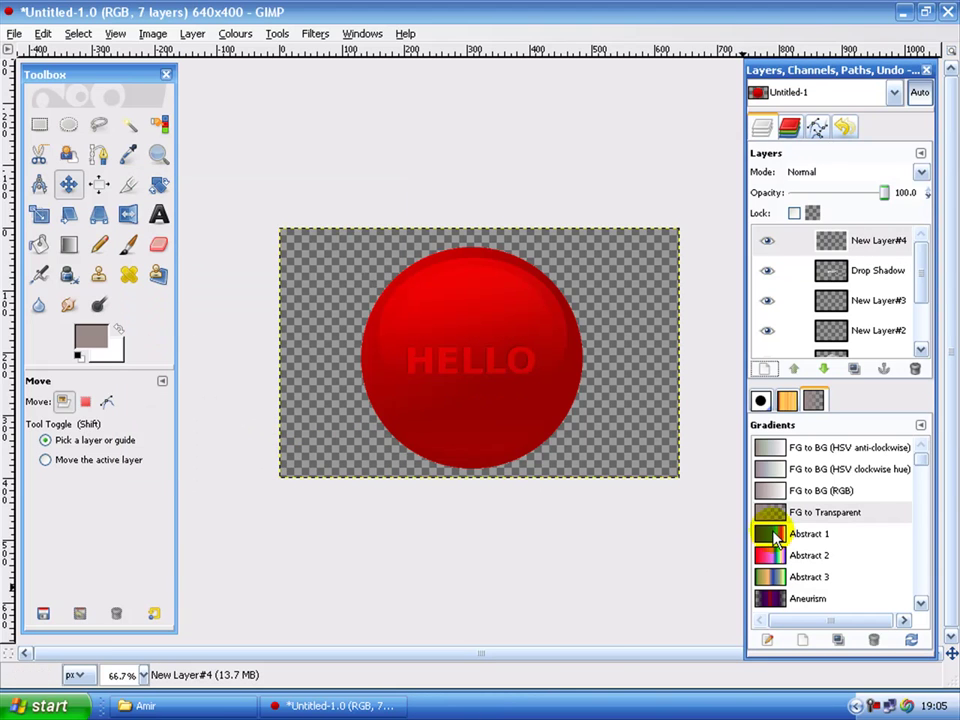
pyautogui.click(848, 241)
# Fill New Layer#4 with a diagonal Abstract 2 gradient using the Blend tool.
pyautogui.click(67, 246)
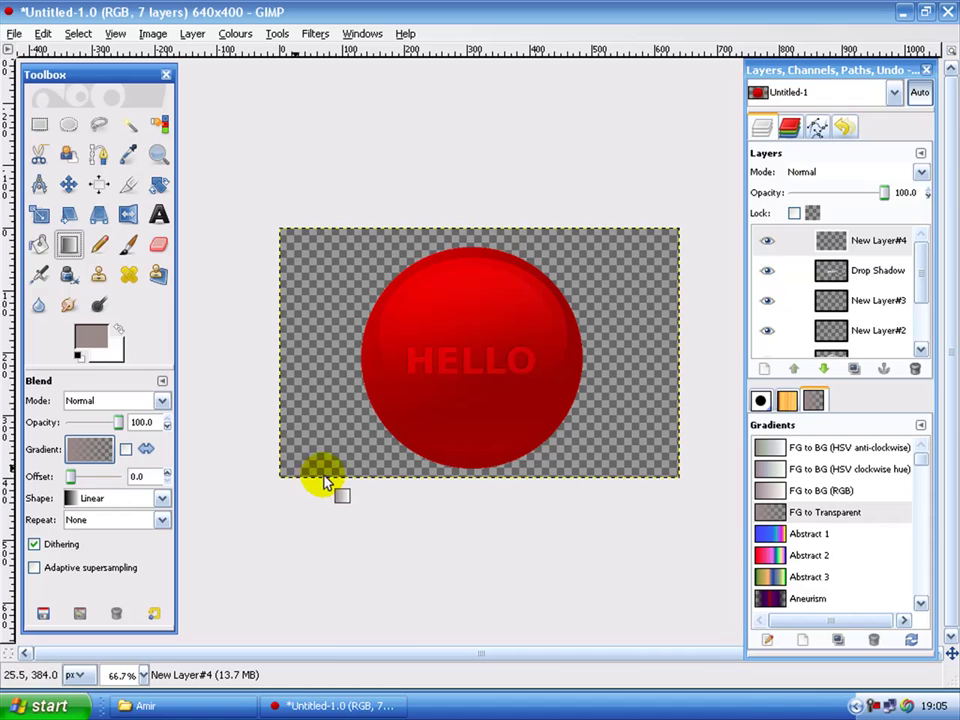
pyautogui.click(95, 452)
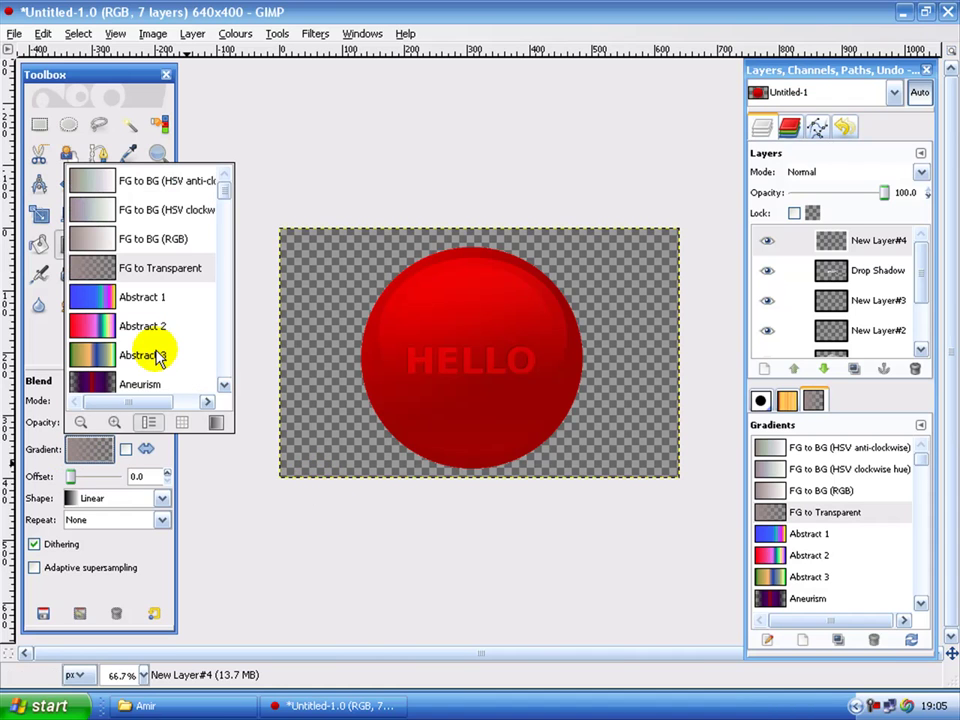
pyautogui.scroll(-2, 157, 357)
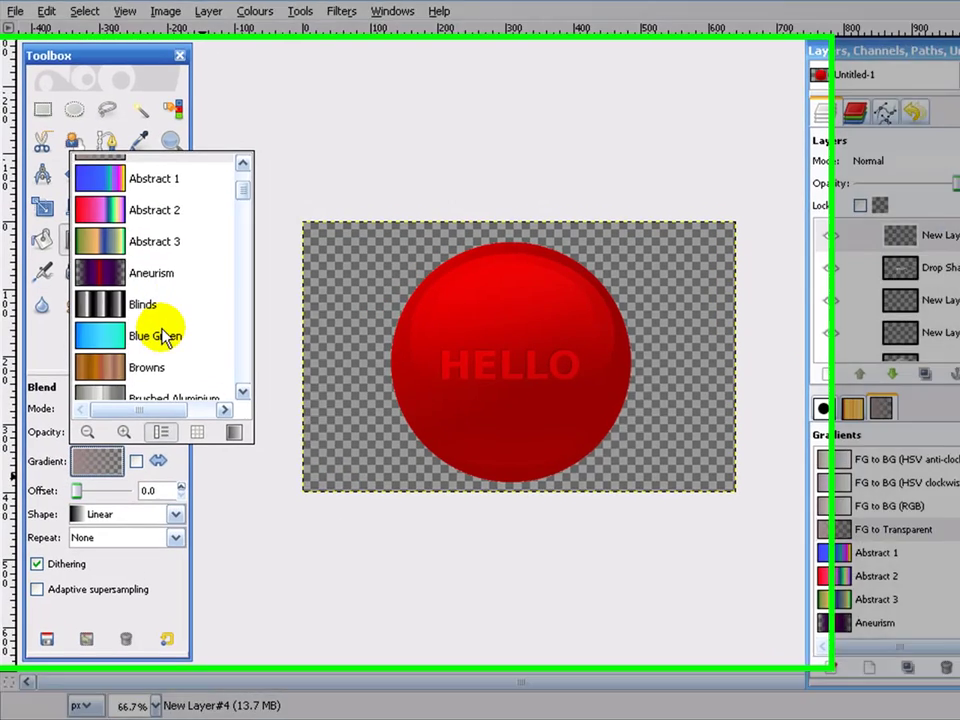
pyautogui.scroll(1, 154, 333)
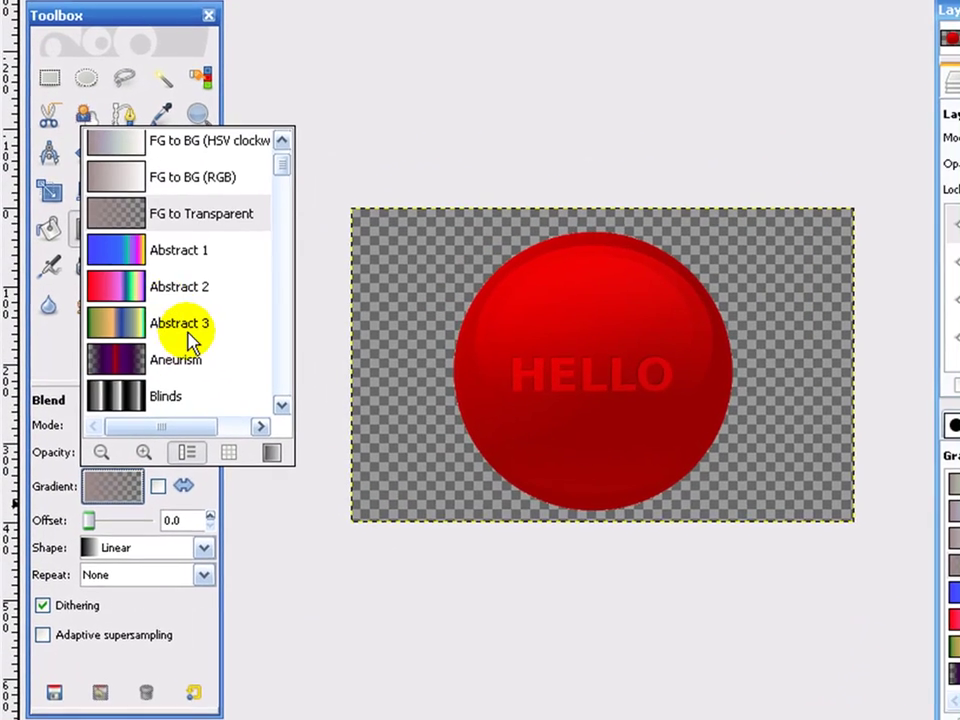
pyautogui.click(160, 298)
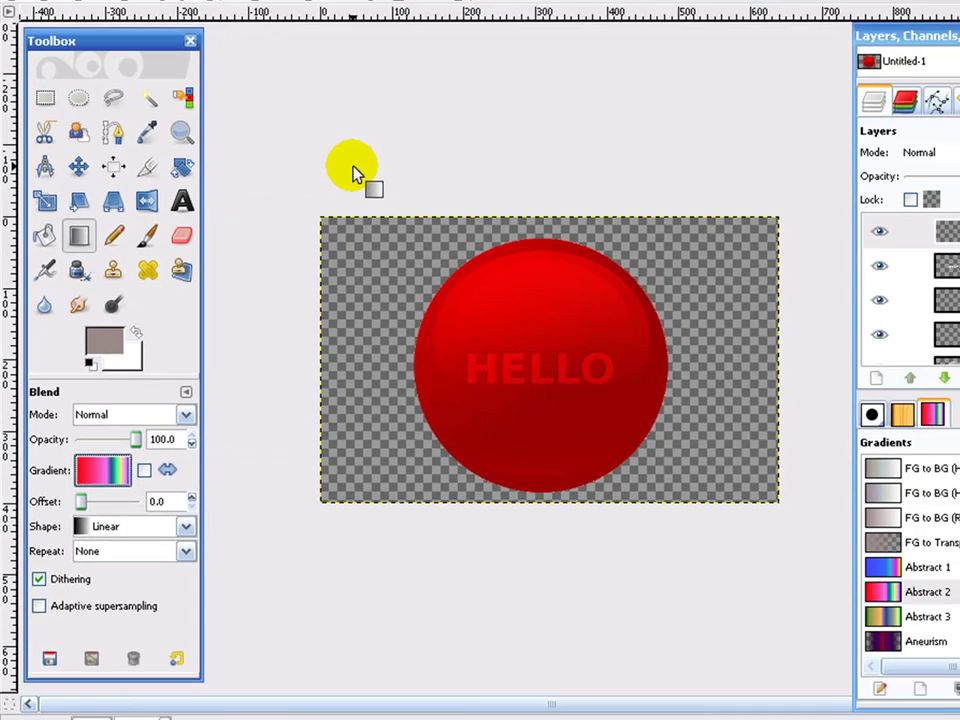
pyautogui.moveTo(386, 152); pyautogui.dragTo(561, 373)
pyautogui.moveTo(447, 360); pyautogui.dragTo(445, 365)
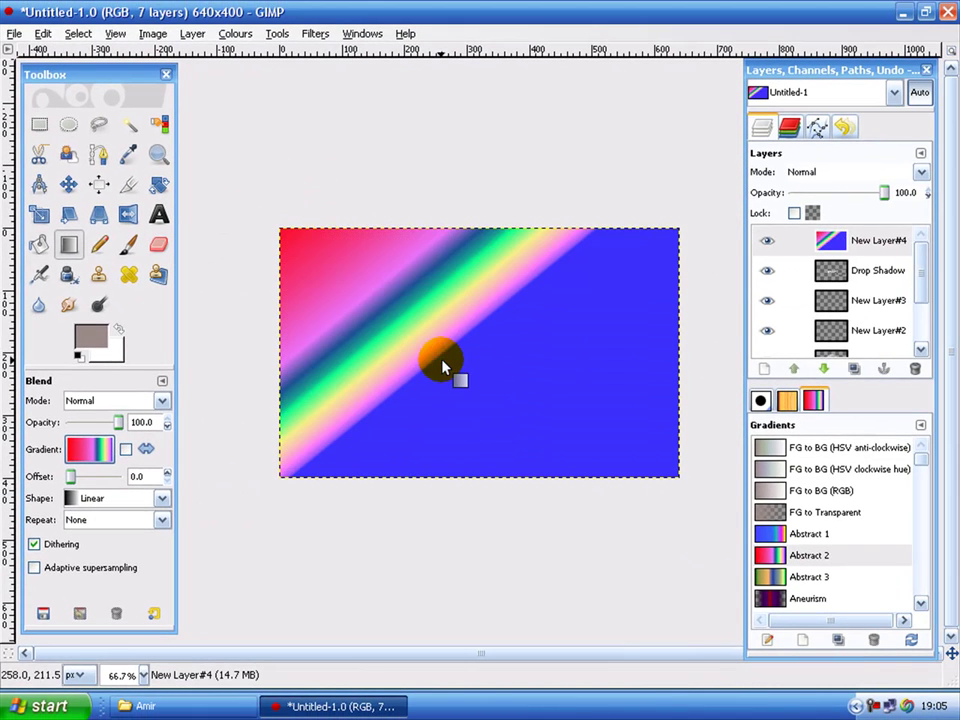
# Blend New Layer#4 in Overlay at about 38 opacity, shifted down-right over the button.
pyautogui.click(919, 172)
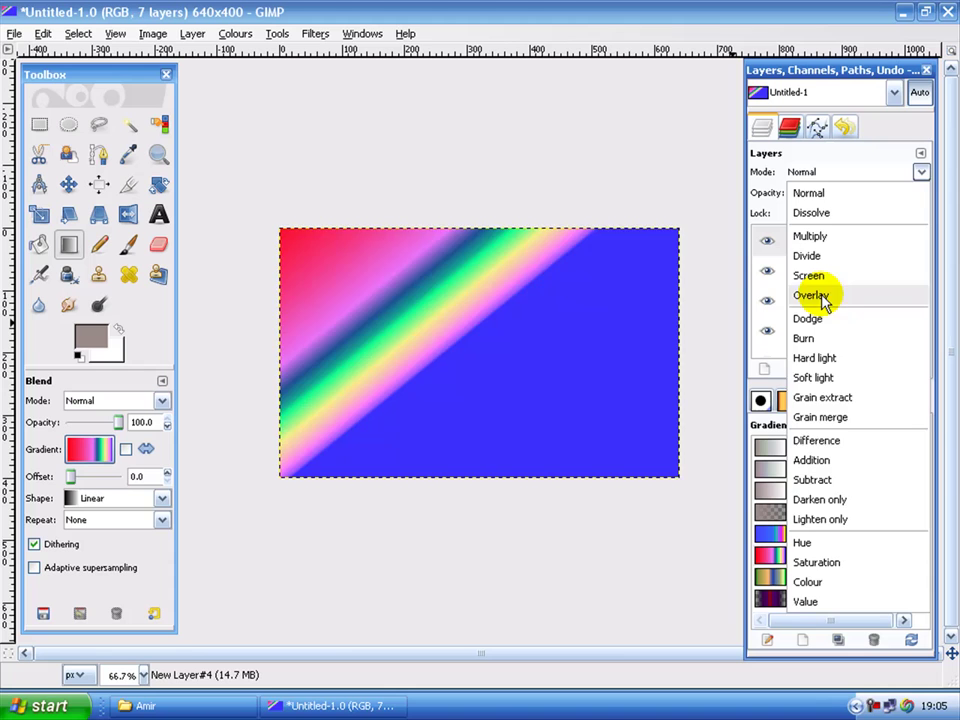
pyautogui.click(818, 296)
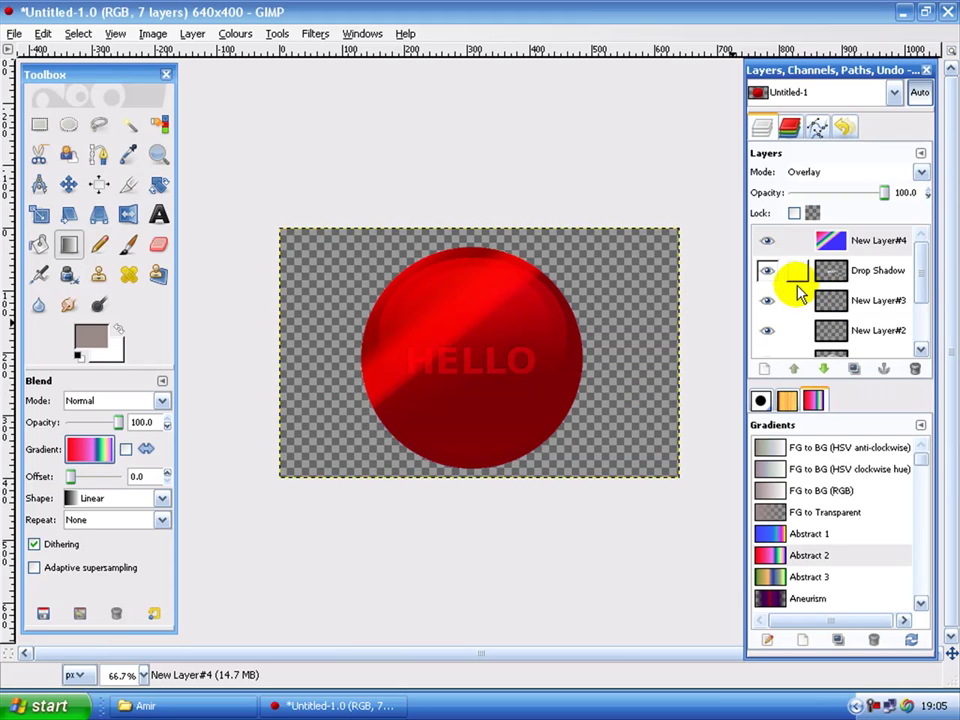
pyautogui.click(78, 183)
pyautogui.moveTo(483, 328)
pyautogui.mouseDown()
pyautogui.moveTo(456, 317)
pyautogui.moveTo(450, 283)
pyautogui.moveTo(485, 316)
pyautogui.mouseUp()
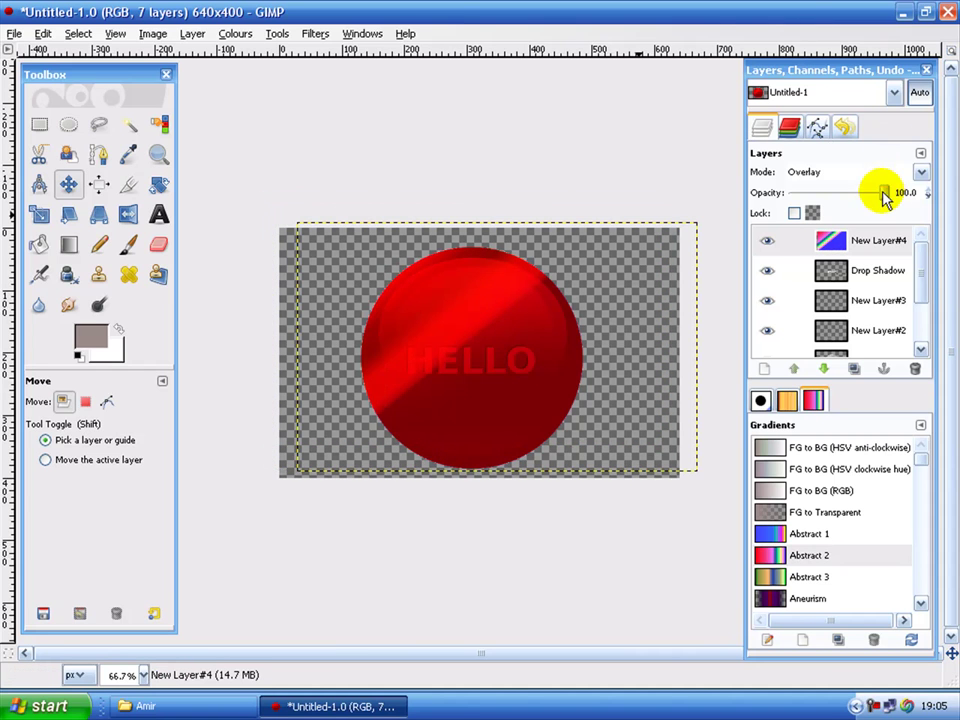
pyautogui.moveTo(884, 192); pyautogui.dragTo(880, 192)
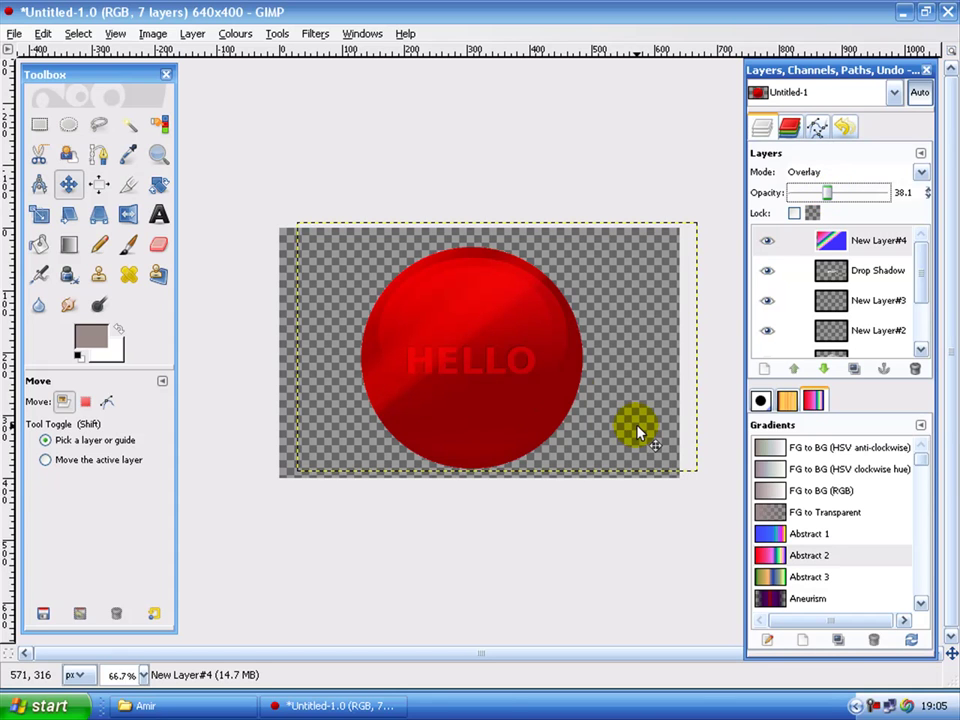
pyautogui.moveTo(475, 322); pyautogui.dragTo(545, 385)
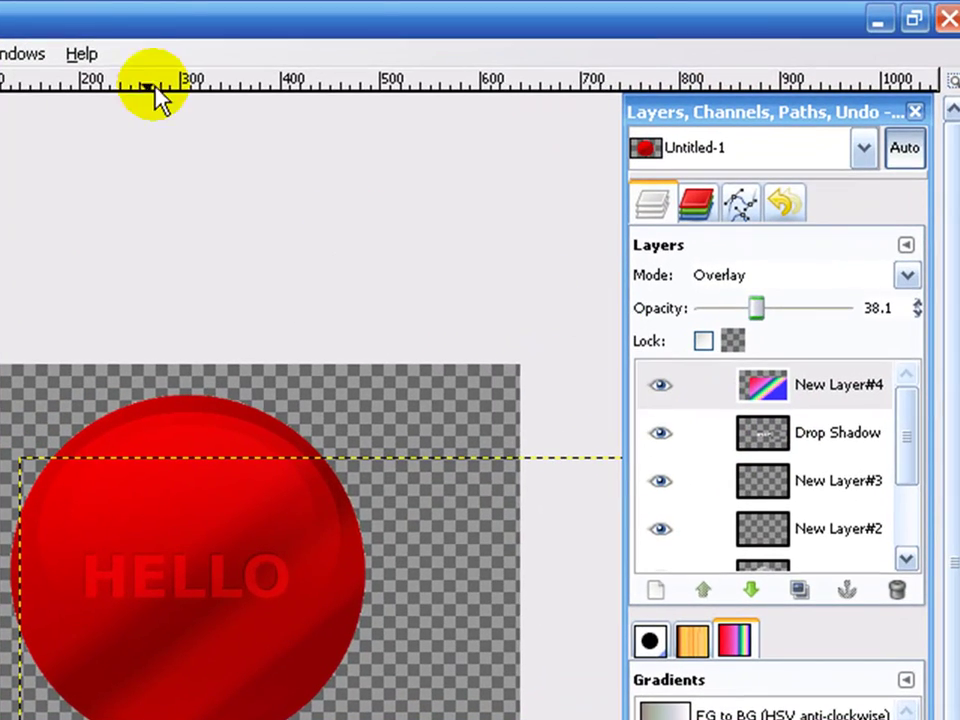
pyautogui.click(869, 475)
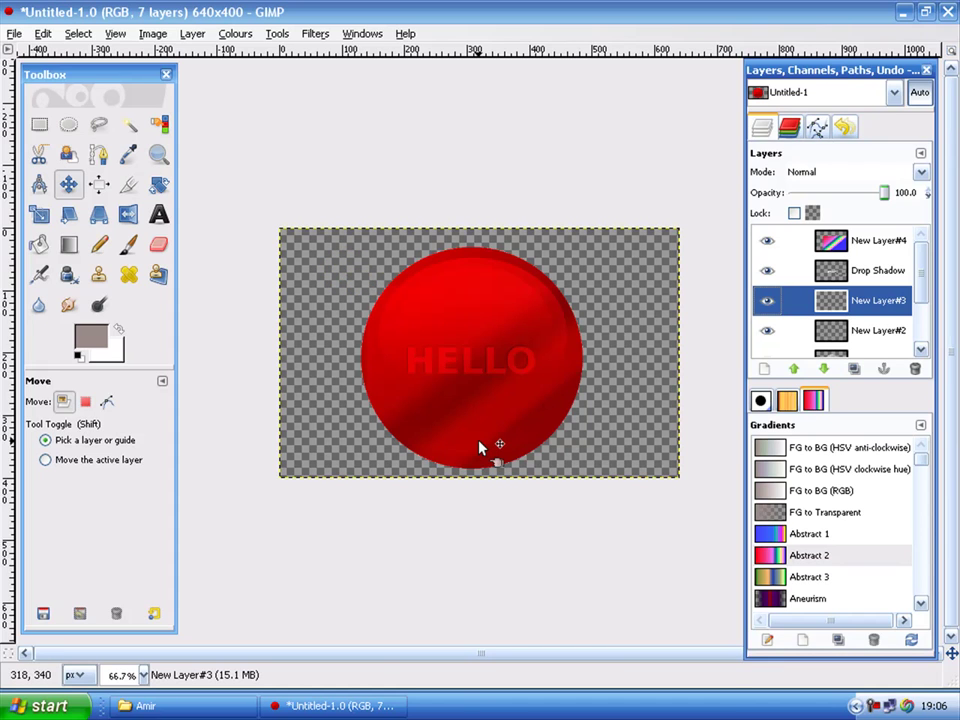
# Create a new blank 640x400 image and maximize its window.
pyautogui.click(9, 11)
pyautogui.click(57, 22)
pyautogui.click(14, 34)
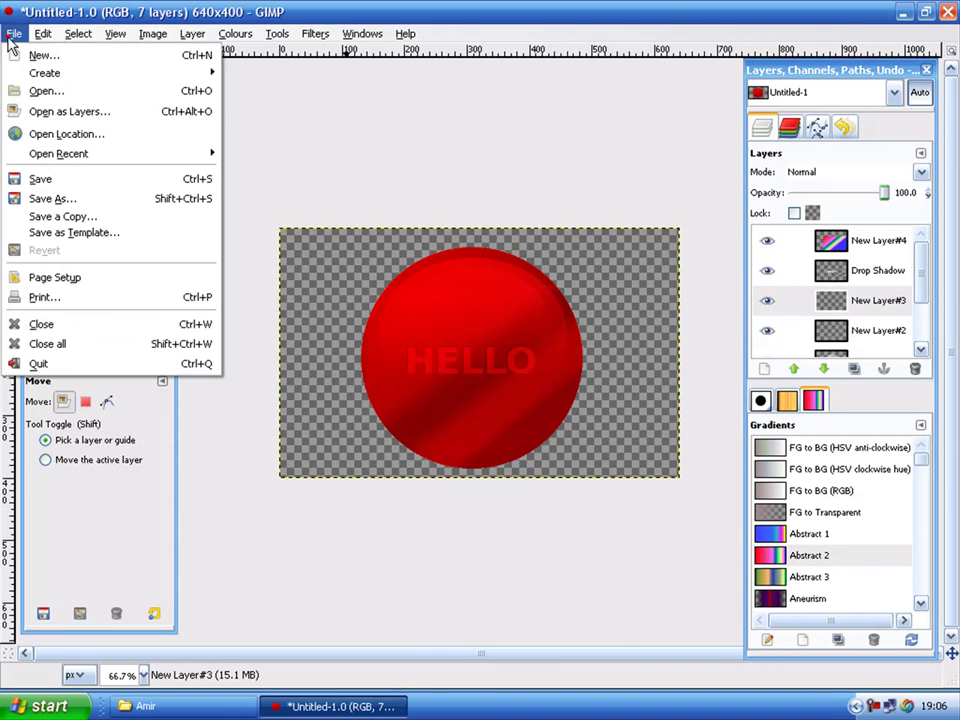
pyautogui.click(40, 56)
pyautogui.click(416, 272)
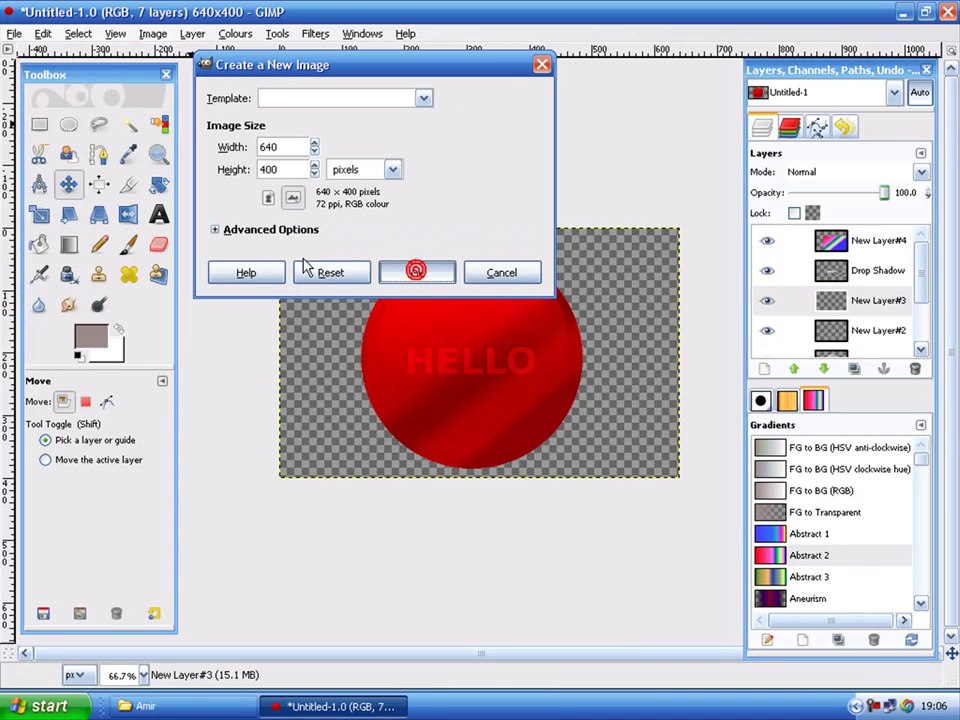
pyautogui.doubleClick(489, 47)
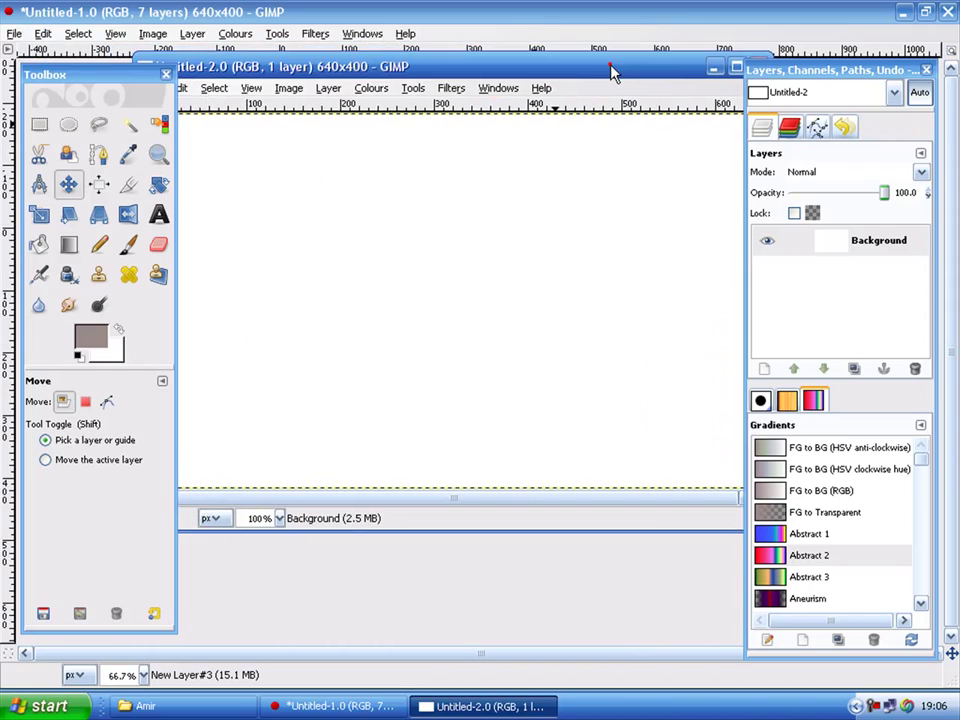
# Generate round GIMP buttons with Script-Fu's Round Button default settings.
pyautogui.click(14, 34)
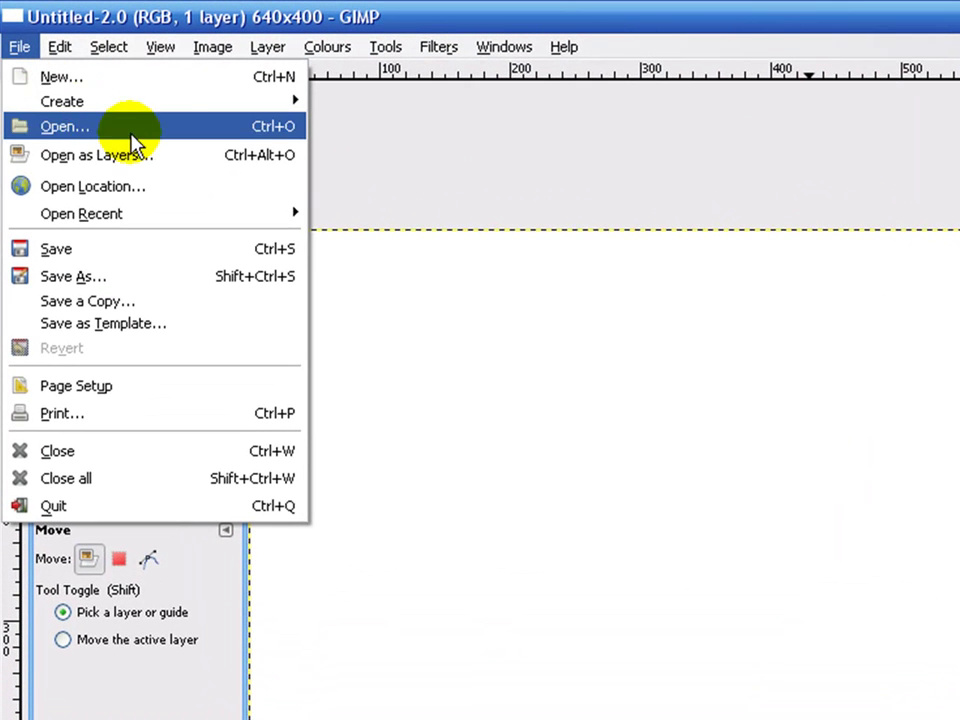
pyautogui.click(179, 95)
pyautogui.moveTo(469, 195)
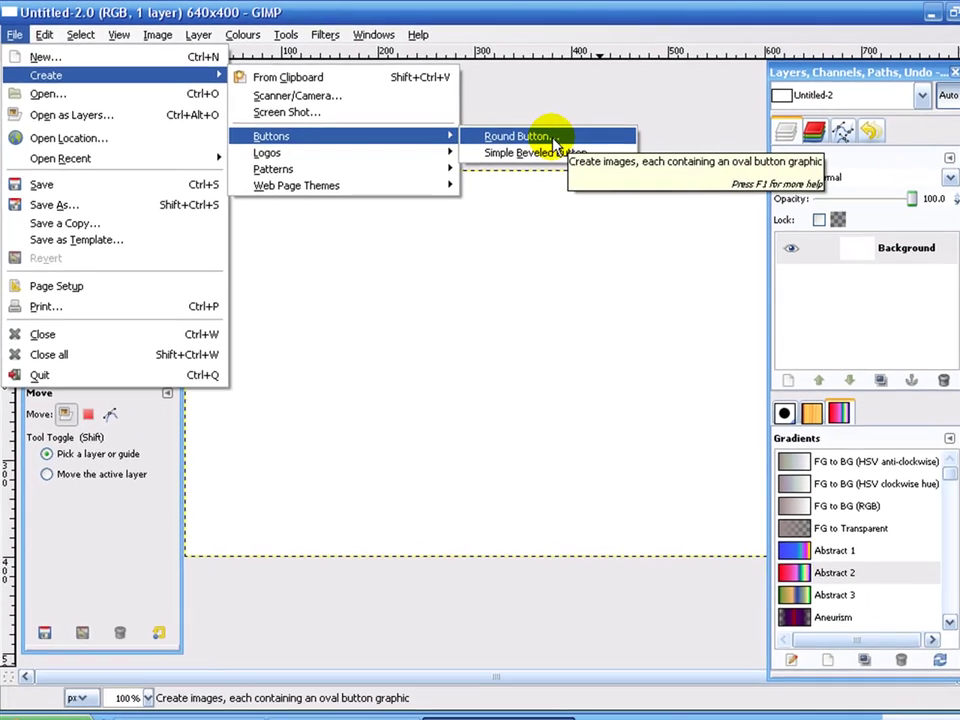
pyautogui.click(553, 140)
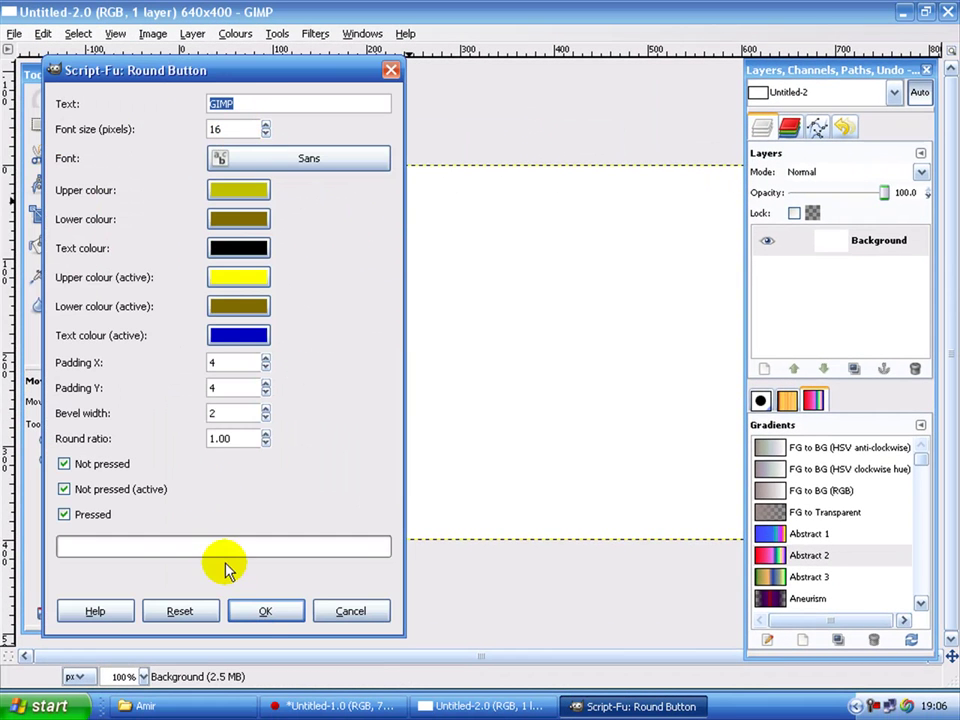
pyautogui.click(265, 613)
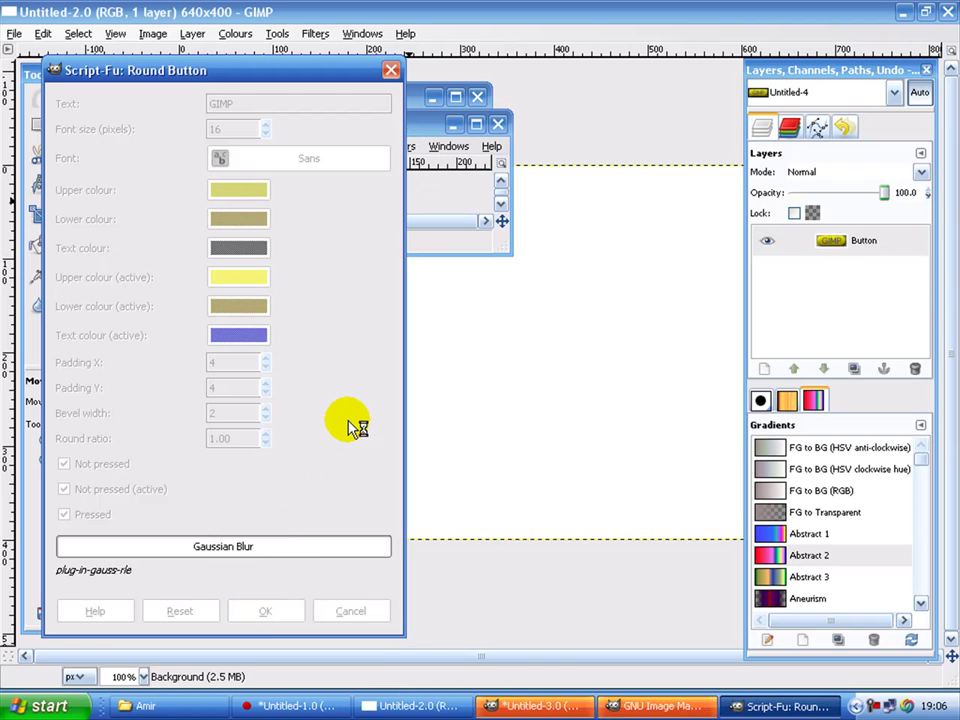
# Maximize the Untitled-4, Untitled-5 and Untitled-3 button images in turn.
pyautogui.doubleClick(424, 128)
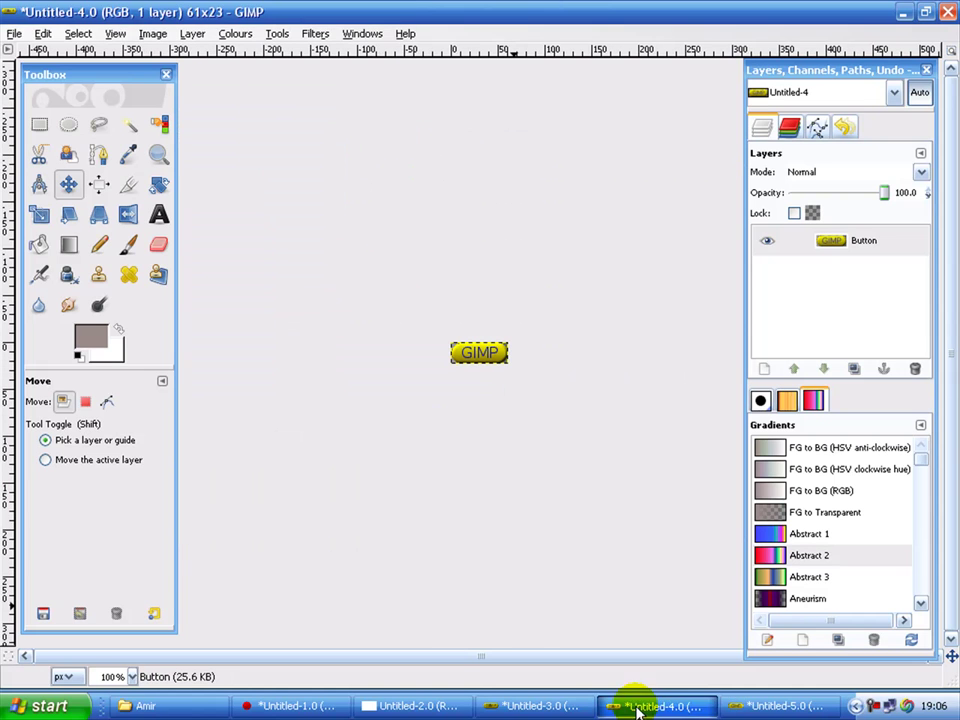
pyautogui.click(752, 694)
pyautogui.doubleClick(397, 160)
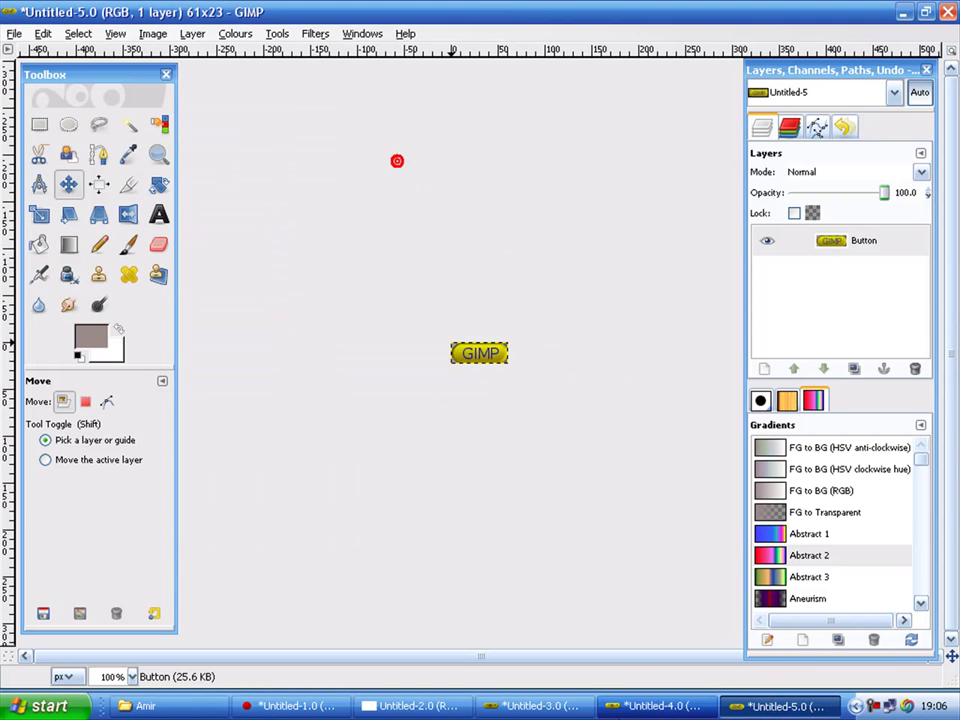
pyautogui.click(543, 708)
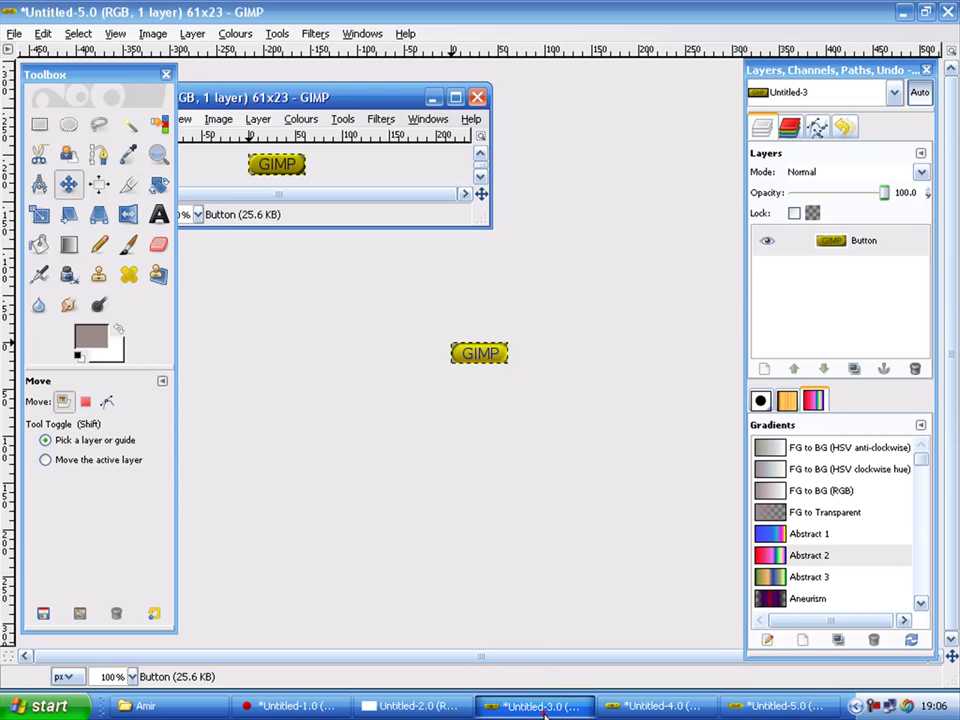
pyautogui.doubleClick(380, 99)
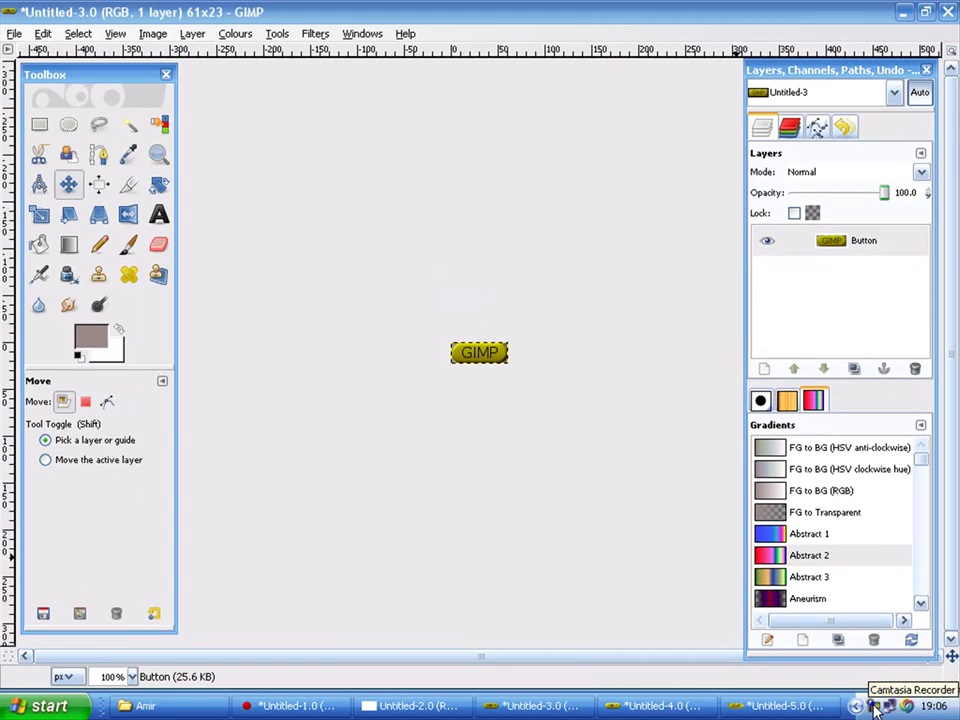
pyautogui.rightClick(911, 705)
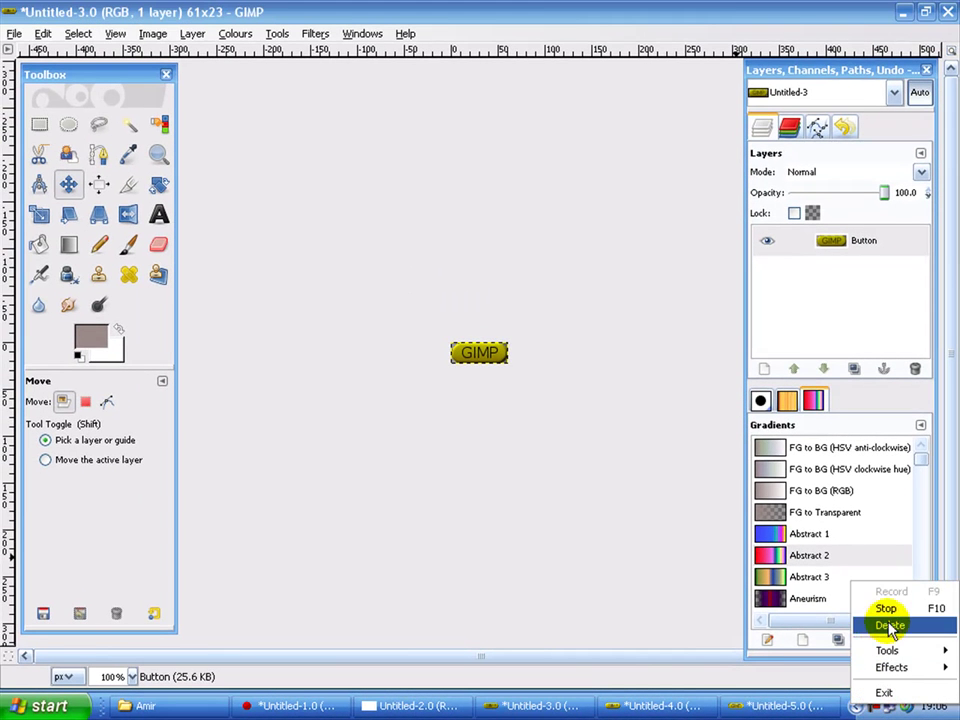
# Return to the Untitled-1 red HELLO ball image from the taskbar.
pyautogui.click(708, 612)
pyautogui.click(315, 706)
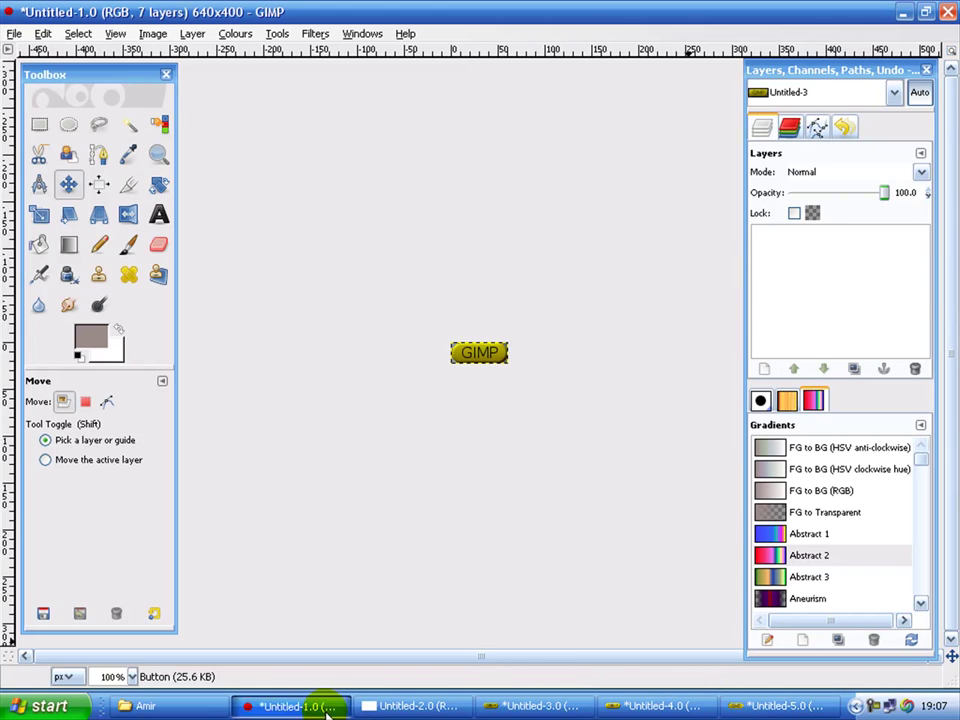